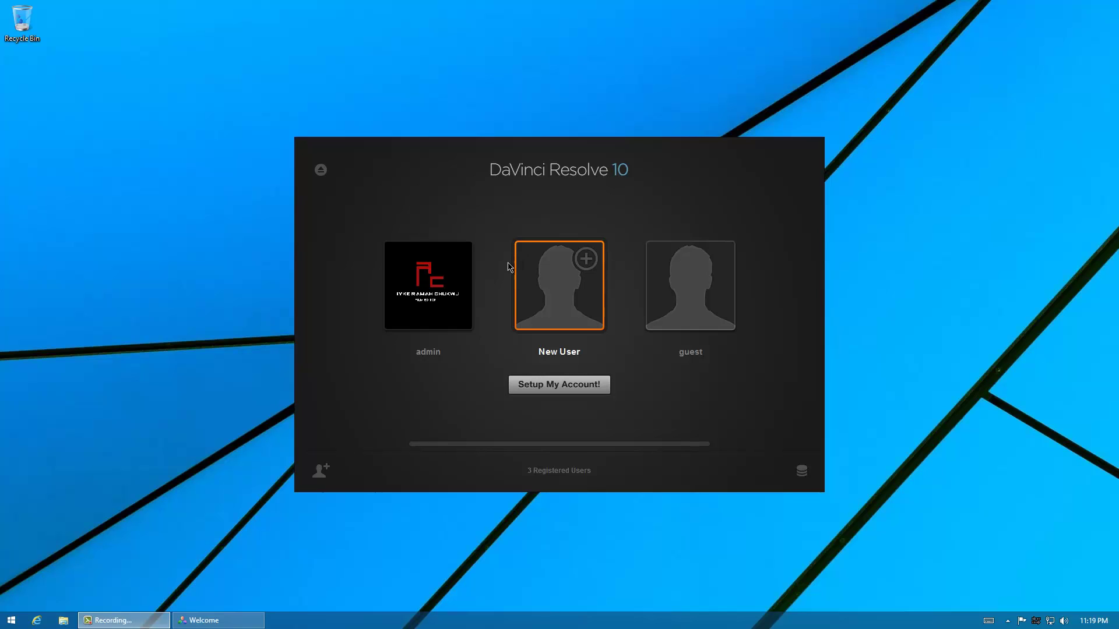
- Log in to the admin account and open the STM_RESOLVE project
left_click(424, 325)
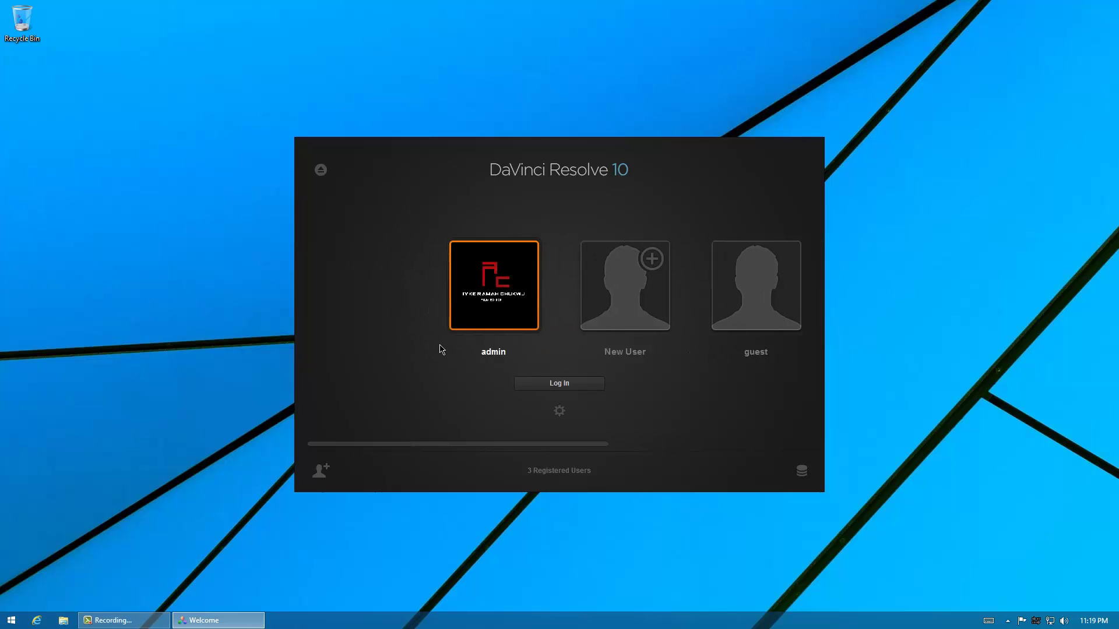
left_click(553, 382)
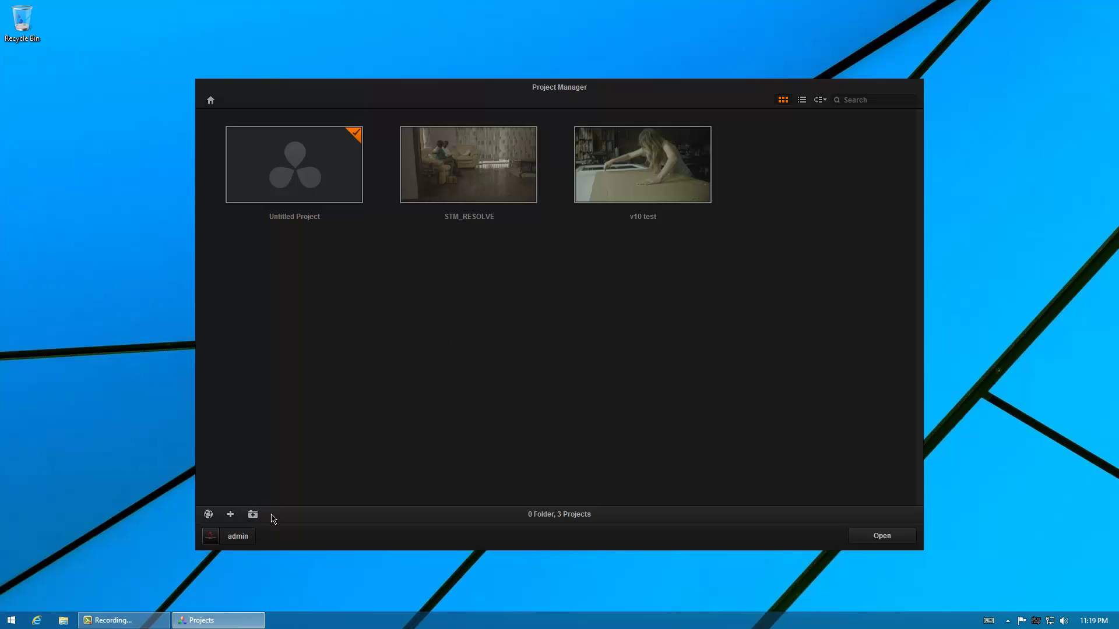
left_click(253, 514)
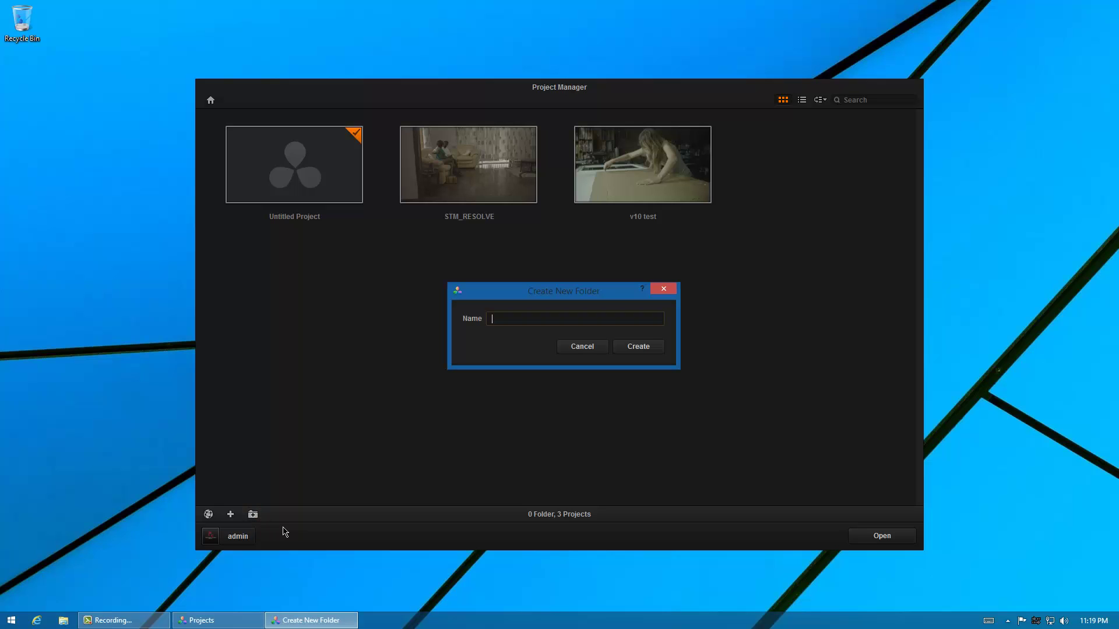
left_click(585, 349)
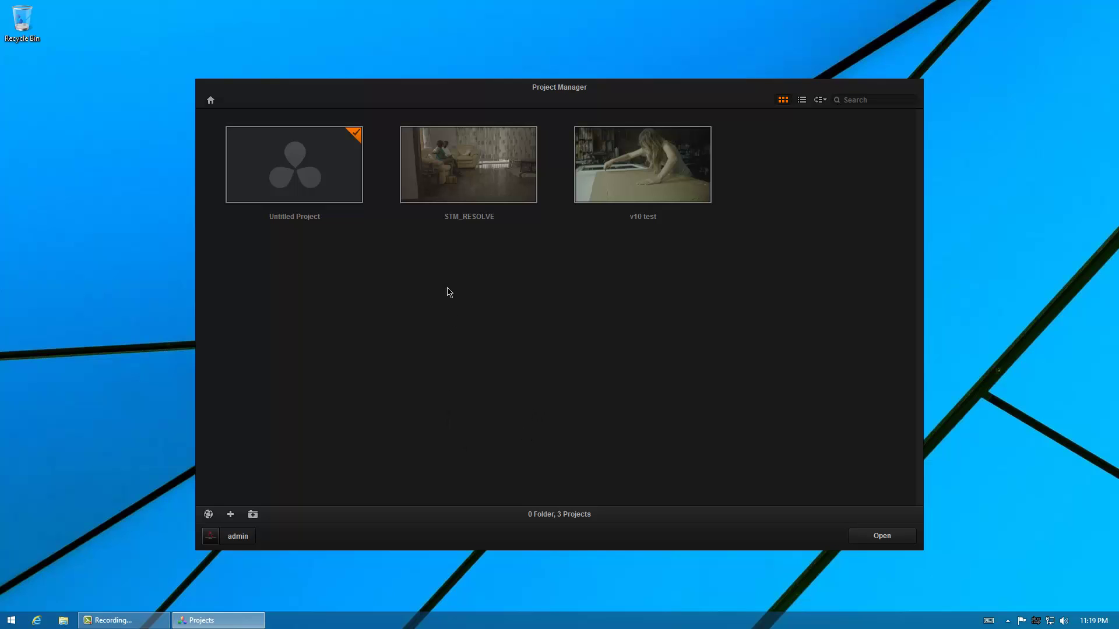
mouse_move(450, 207)
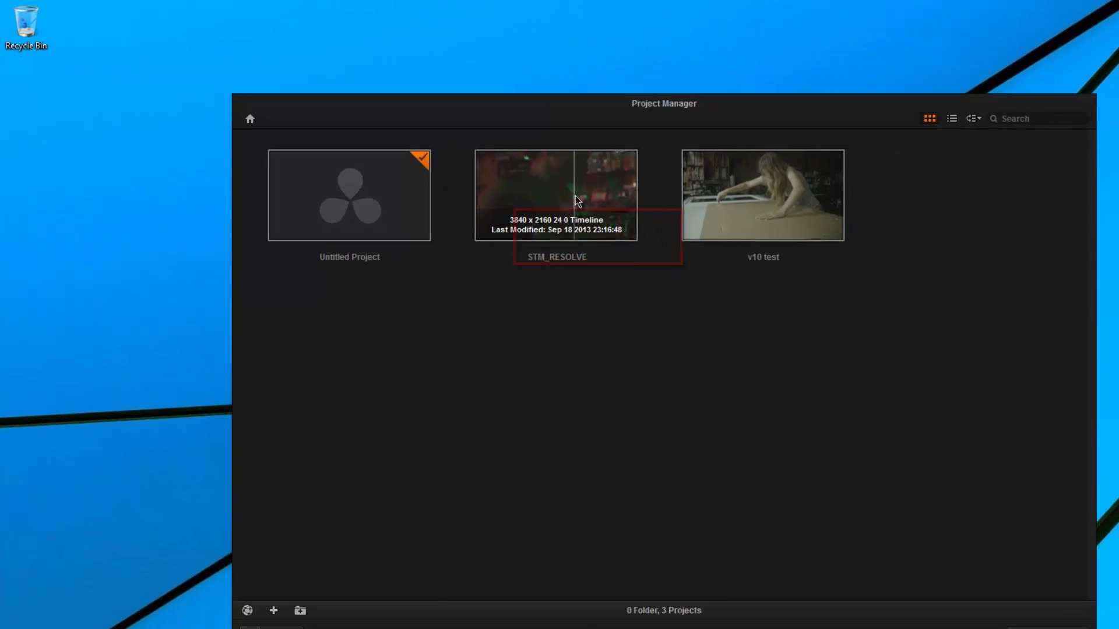
double_click(575, 194)
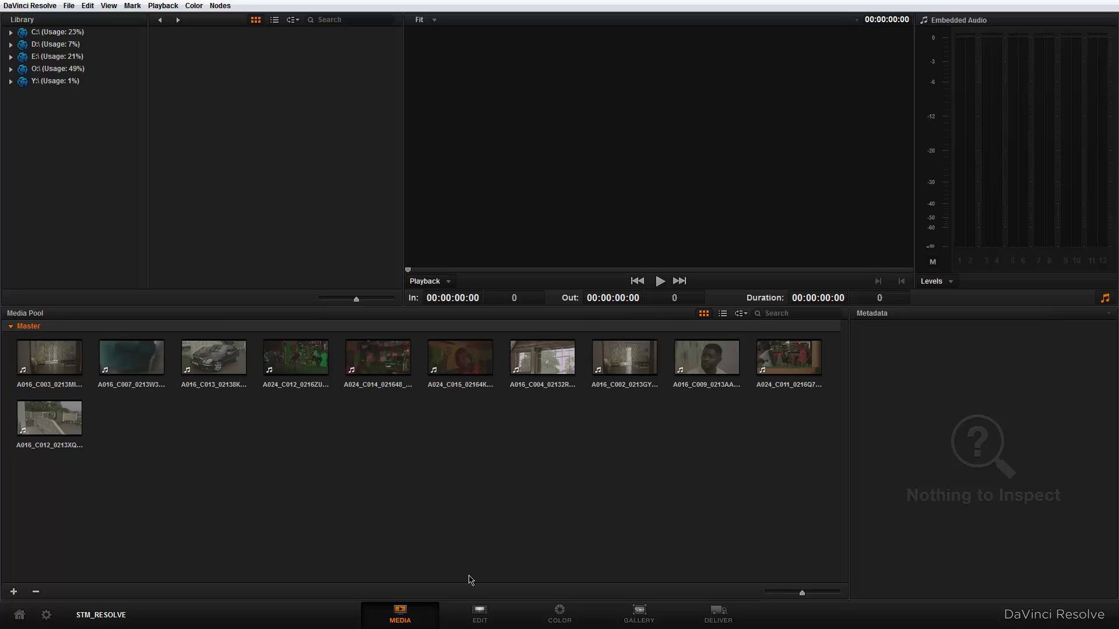
- Add STM_T023_S2F.mov from the O: drive's STM_Conform/offline SEQ folder to the media pool as an offline reference clip
left_click(482, 617)
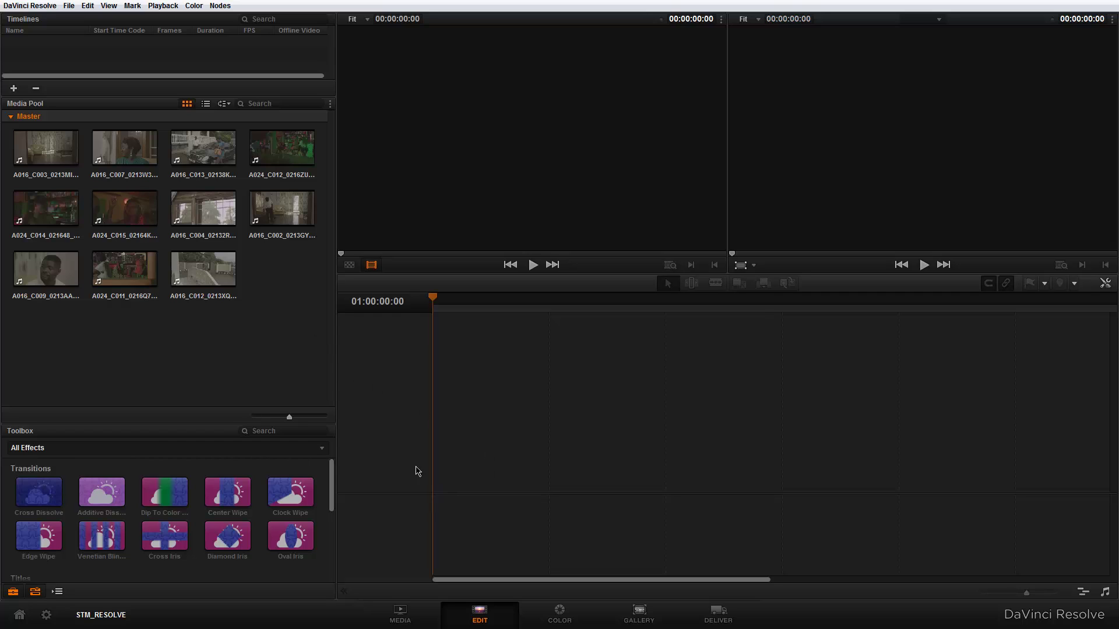
left_click(400, 618)
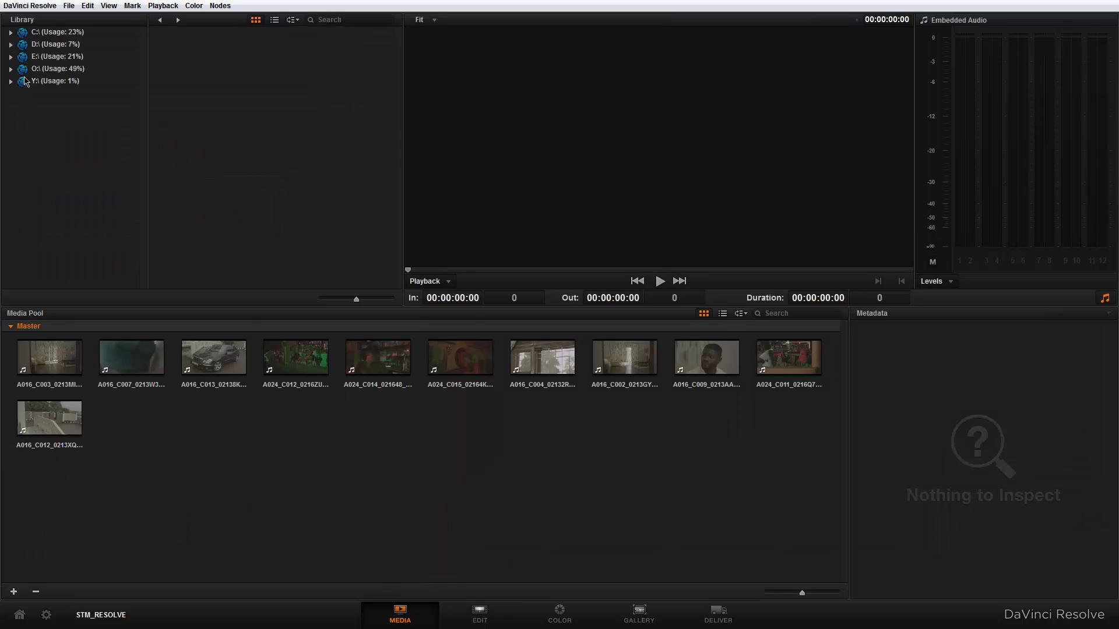
left_click(11, 69)
left_click(50, 156)
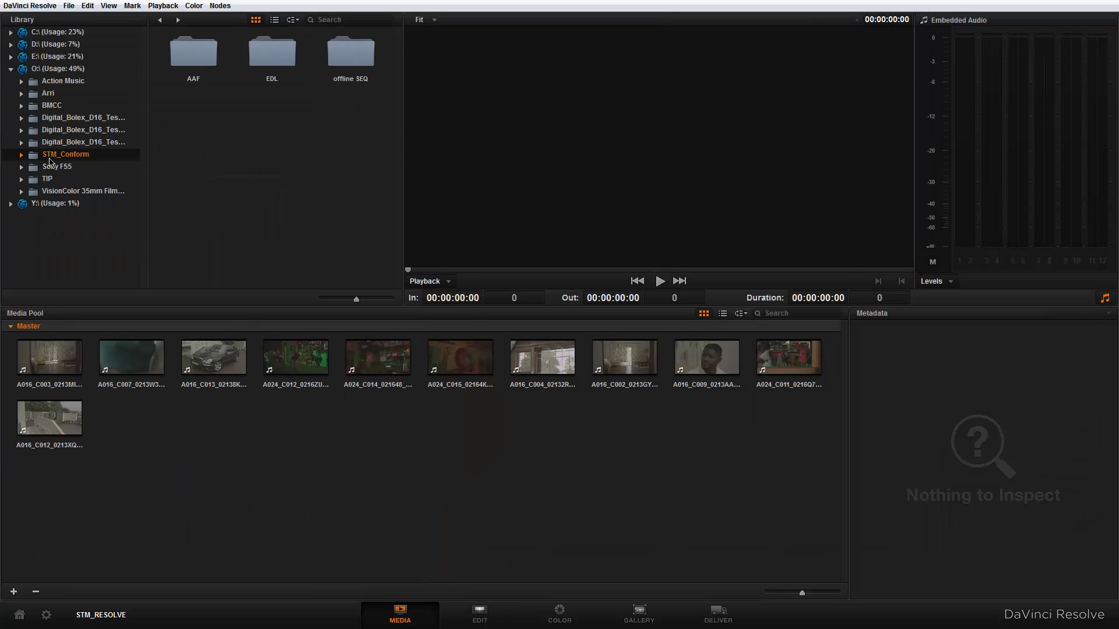
left_click(22, 155)
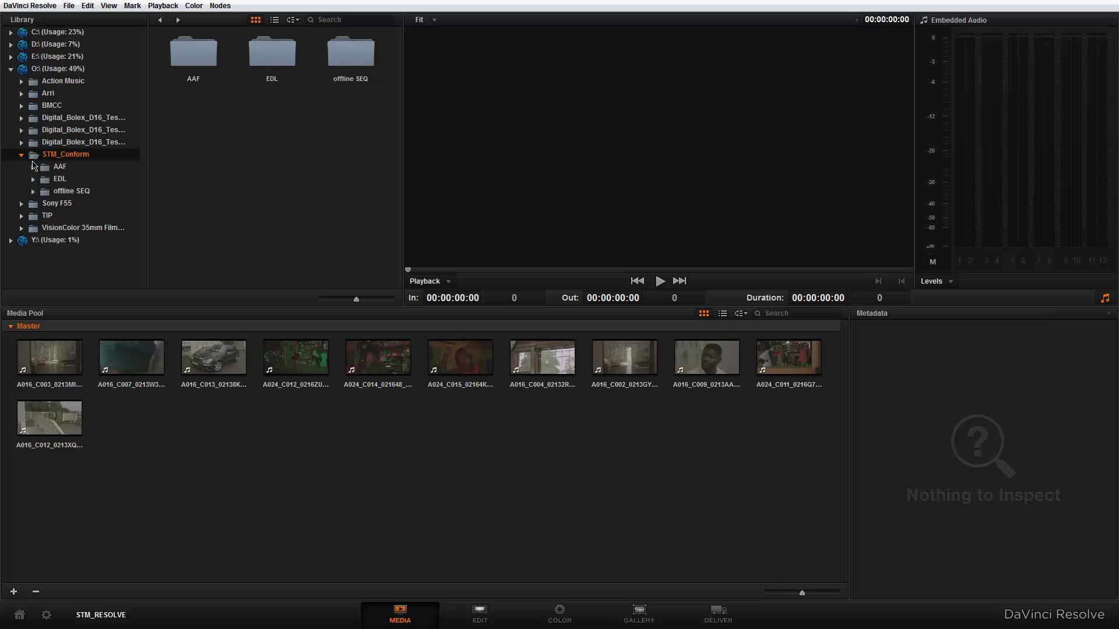
left_click(71, 192)
left_click(196, 57)
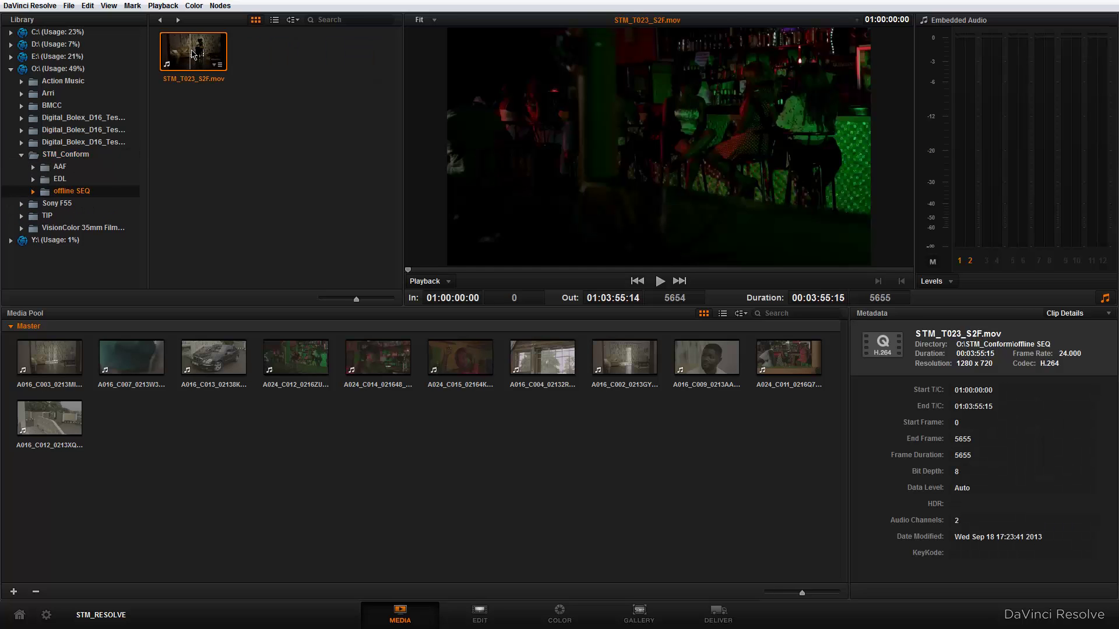
right_click(197, 58)
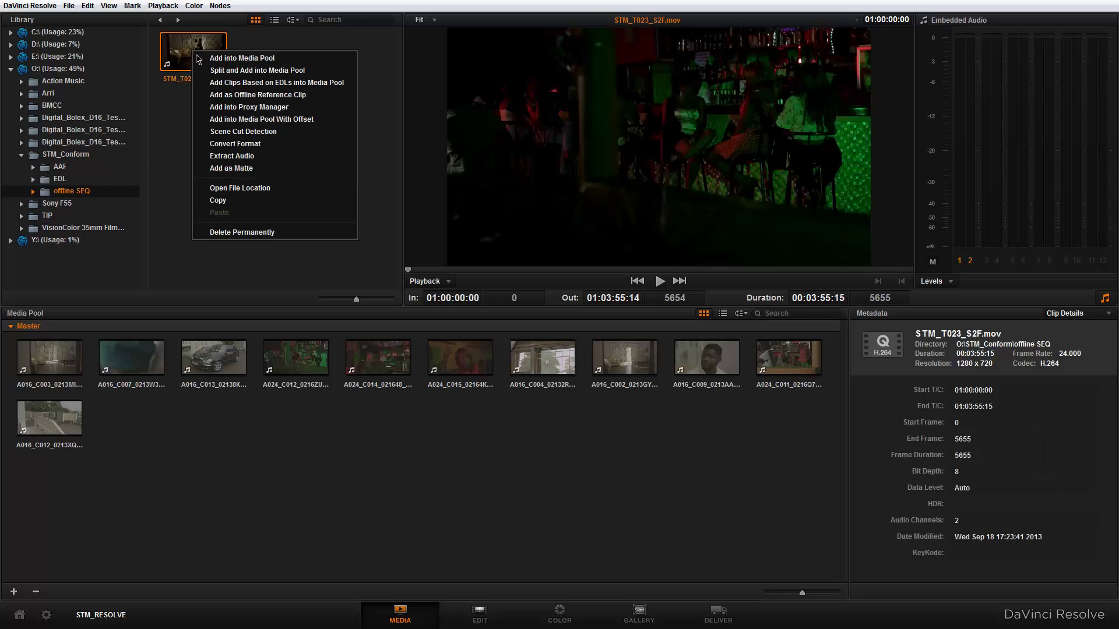
left_click(258, 95)
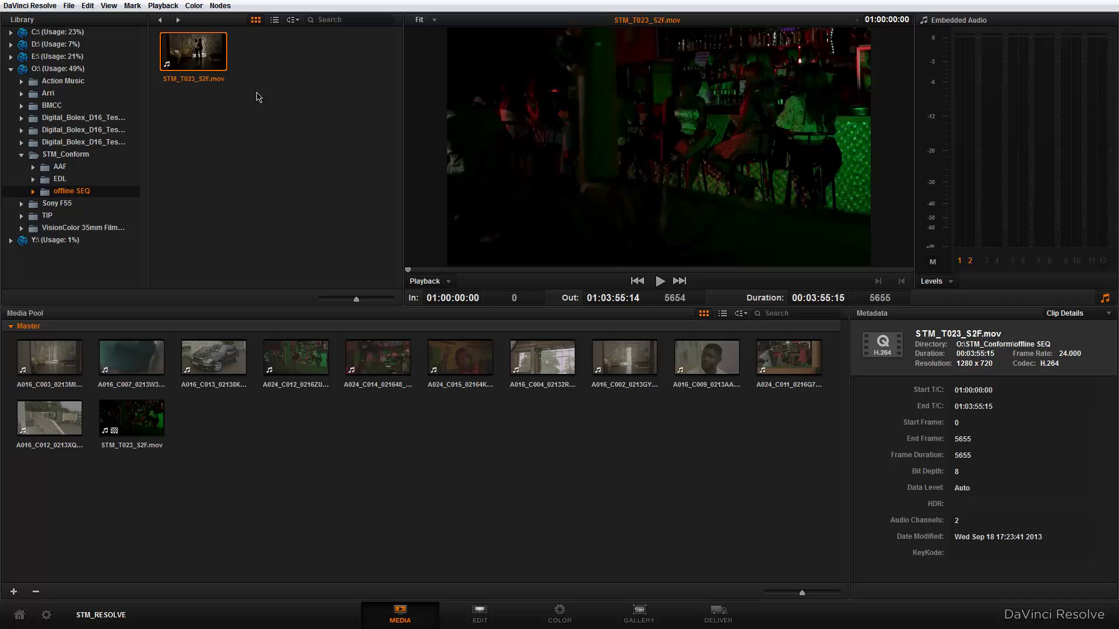
- On the Edit page, start a timeline import of STM_T023_S2F.aaf from O:\STM_Conform\AAF
left_click(481, 615)
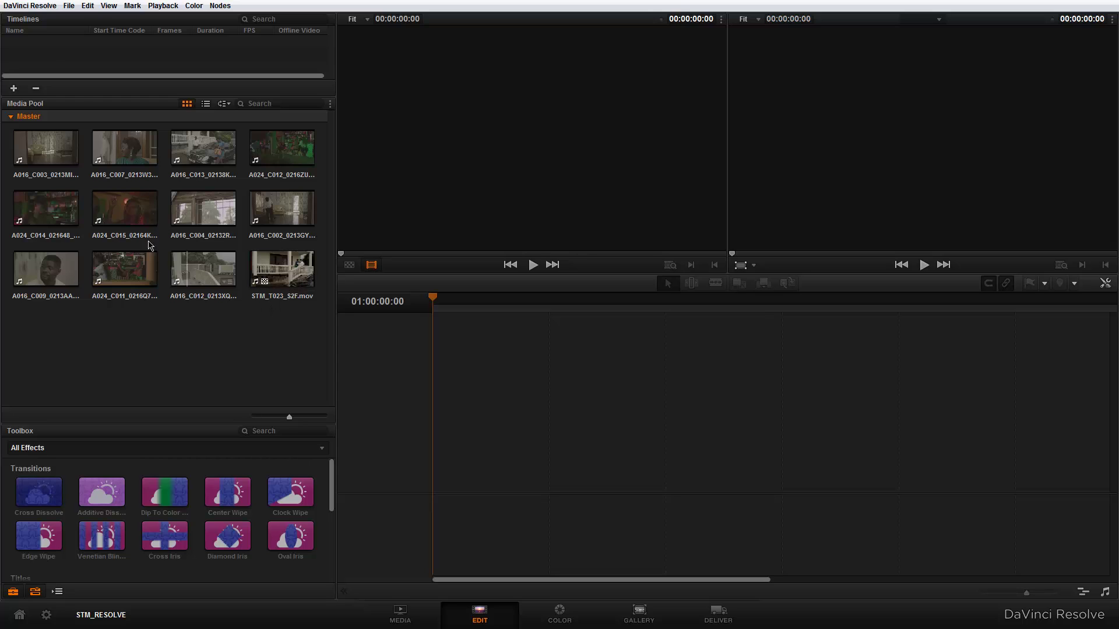
right_click(50, 60)
mouse_move(127, 124)
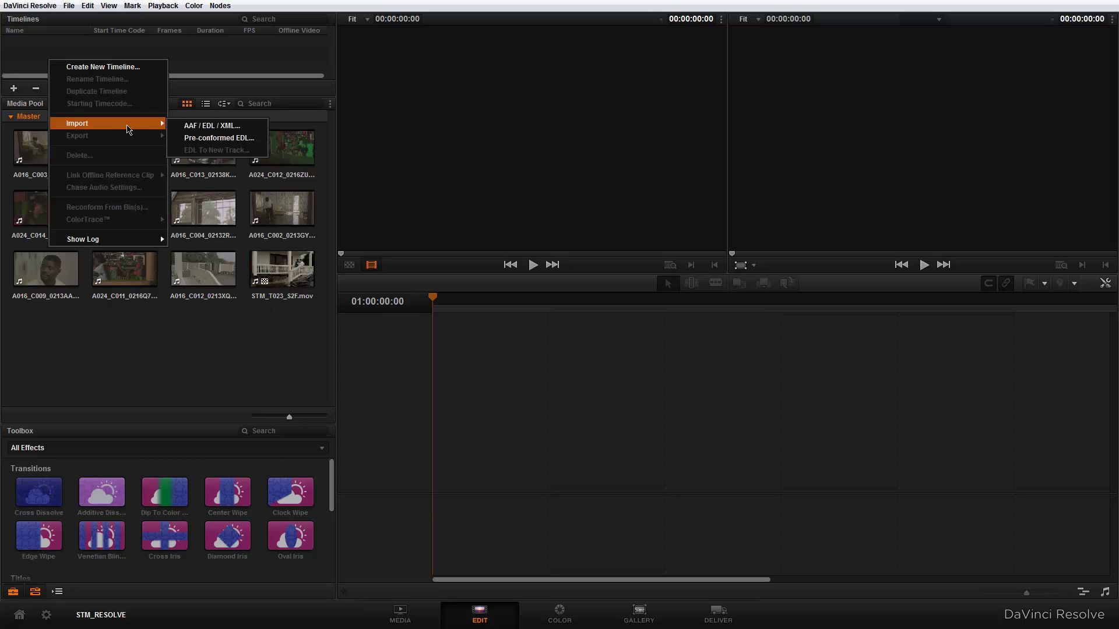
left_click(211, 125)
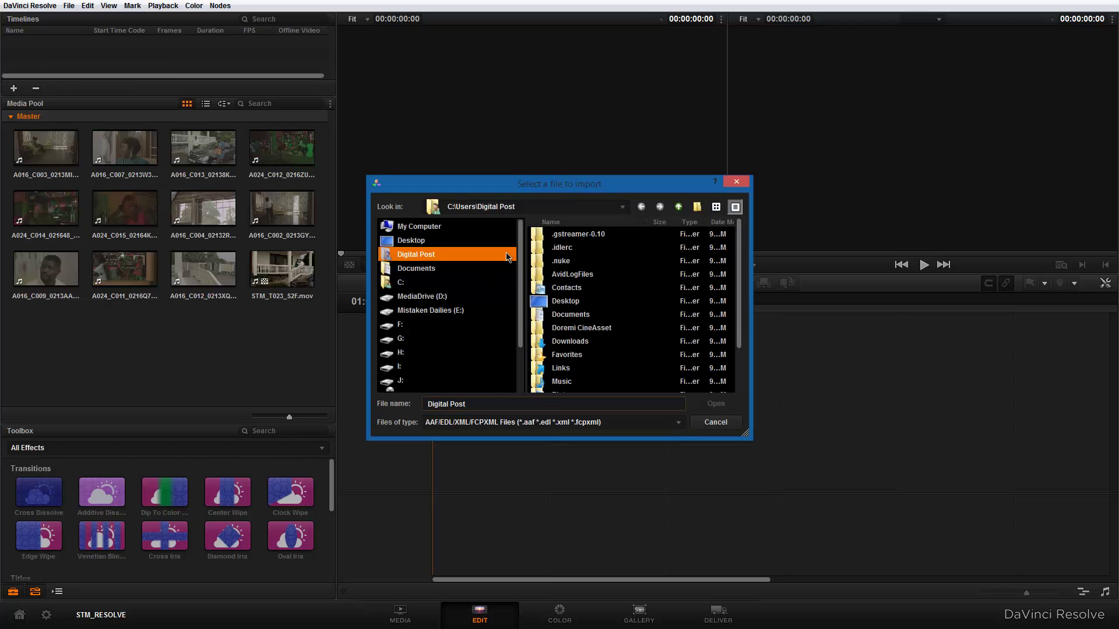
left_click(456, 226)
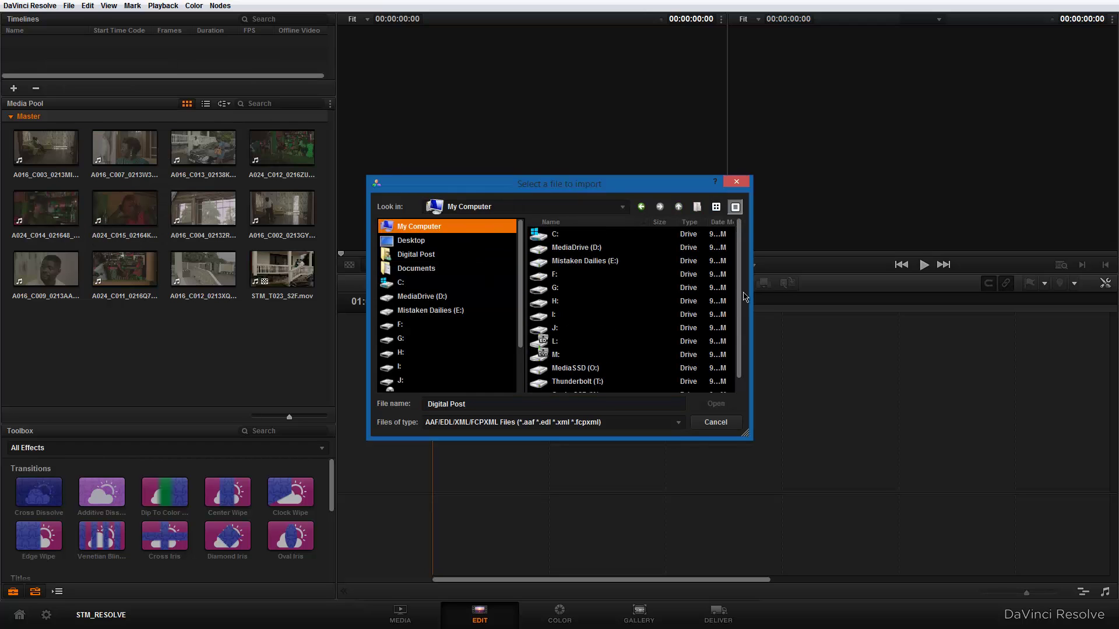
scroll(743, 281, "down", 1)
left_click(587, 357)
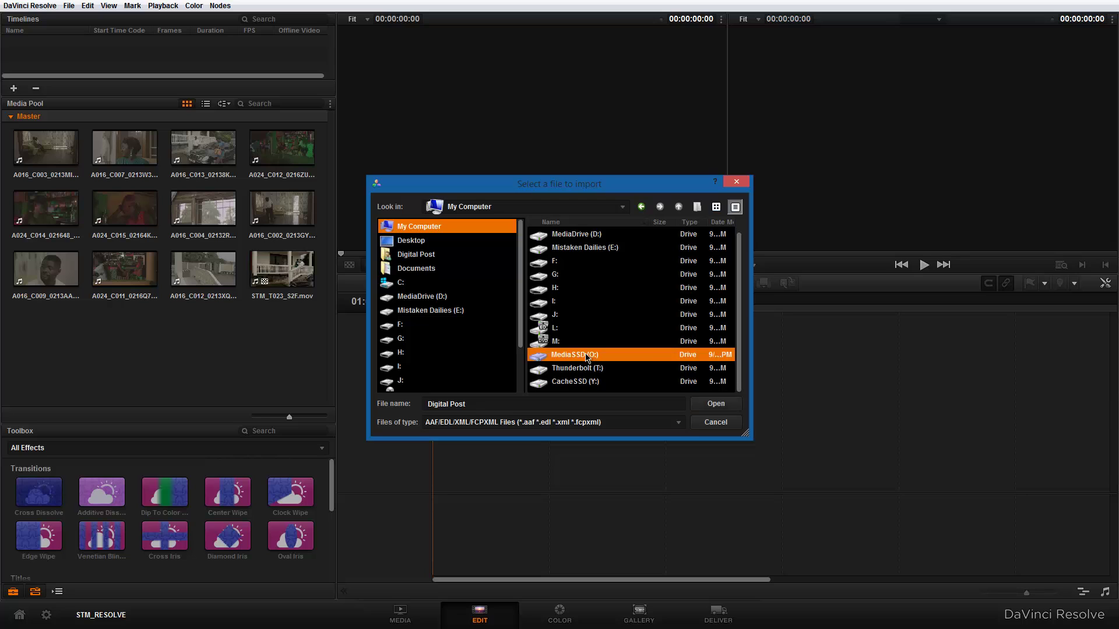
double_click(587, 357)
double_click(586, 332)
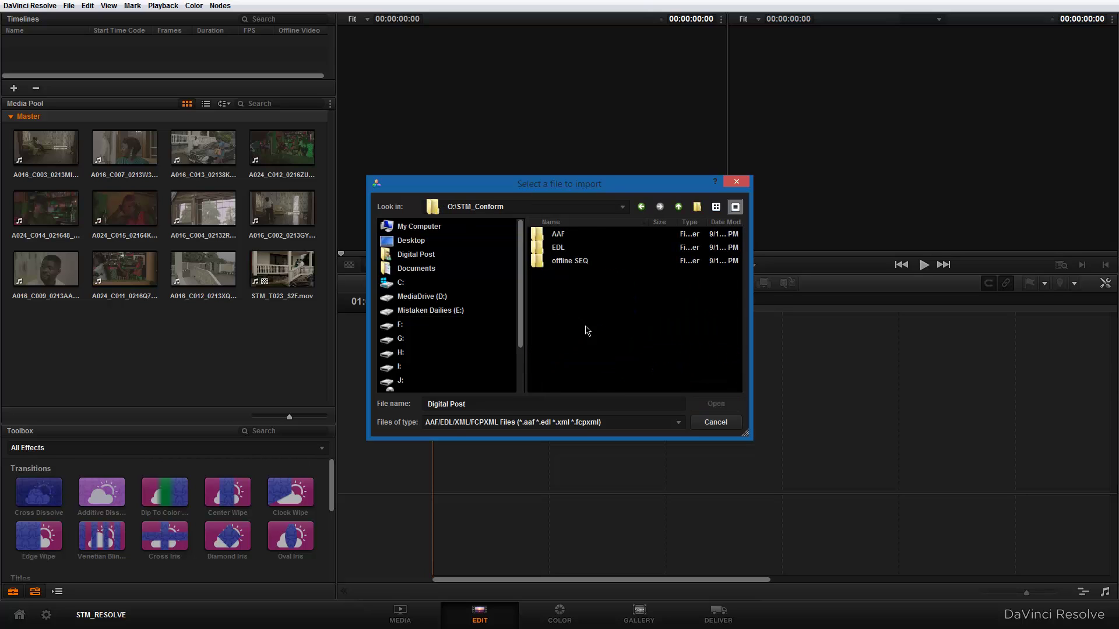
double_click(573, 236)
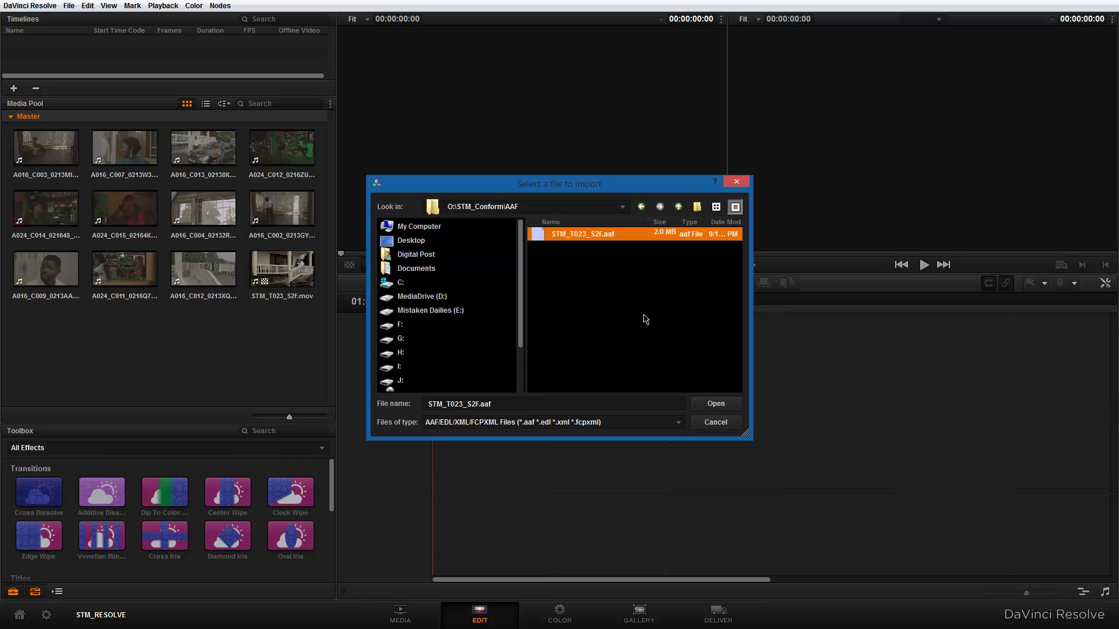
left_click(711, 408)
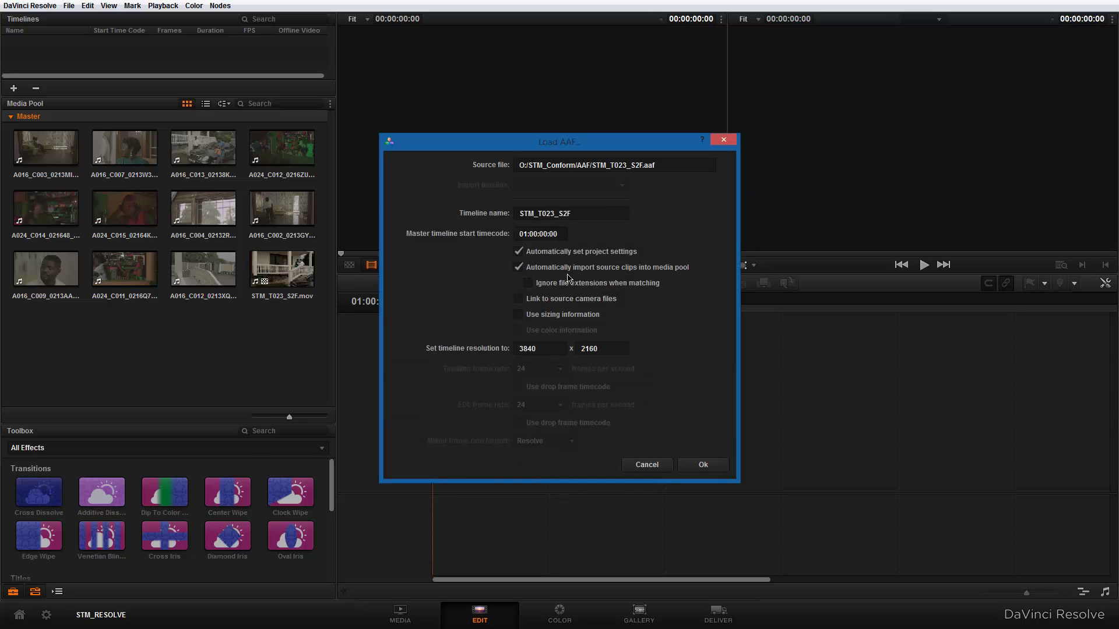
- Load the AAF without automatically importing source clips into the media pool, and review and dismiss the import log
left_click(519, 270)
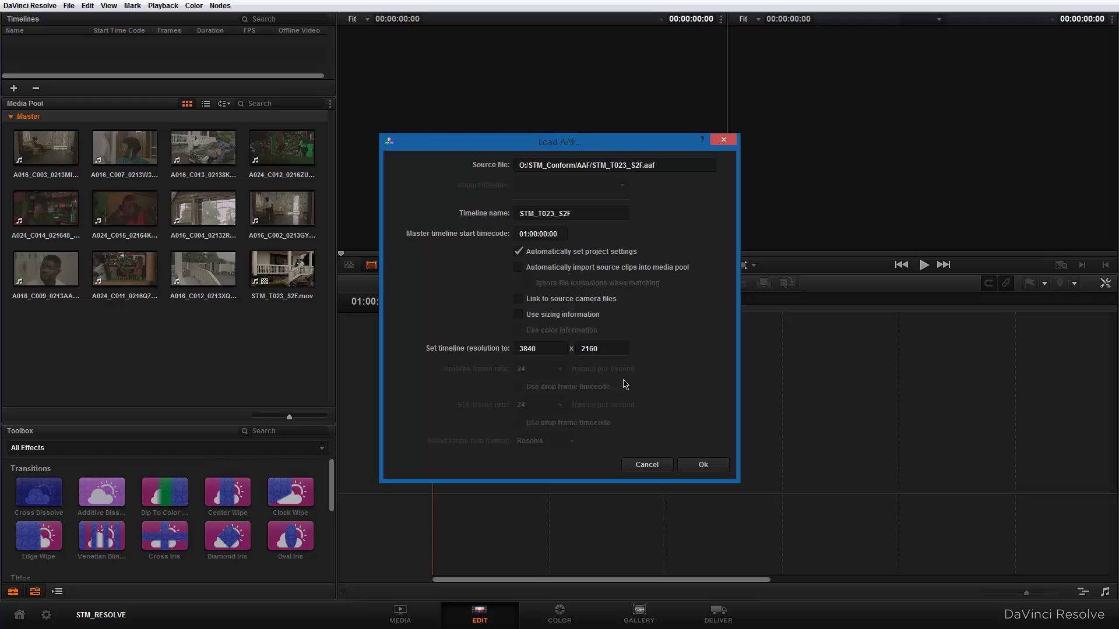
left_click(702, 465)
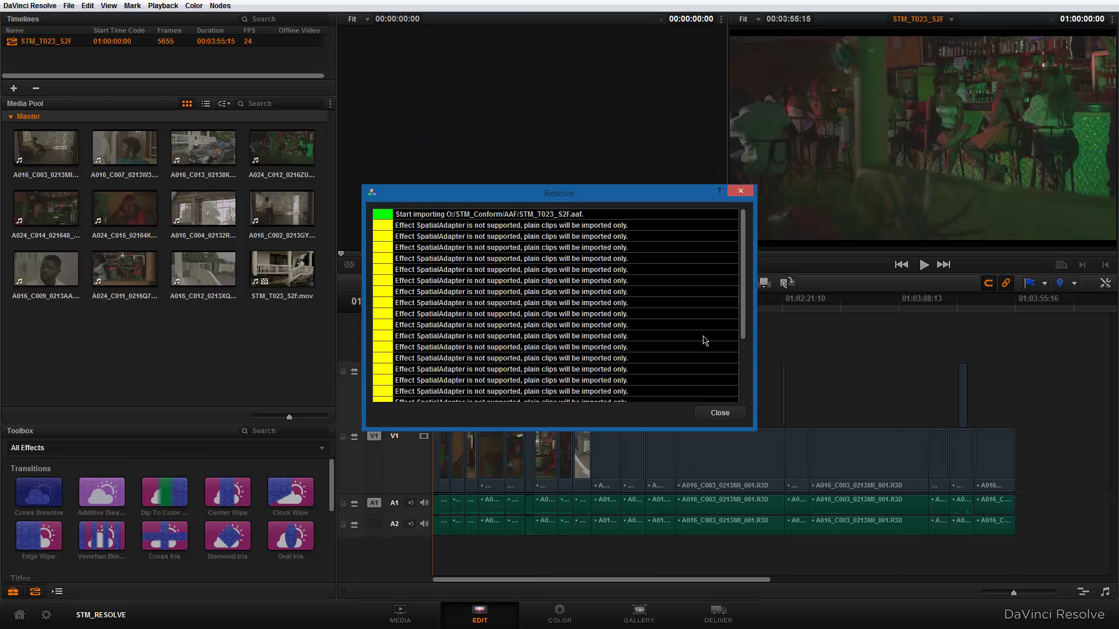
left_click_drag(742, 278, 754, 371)
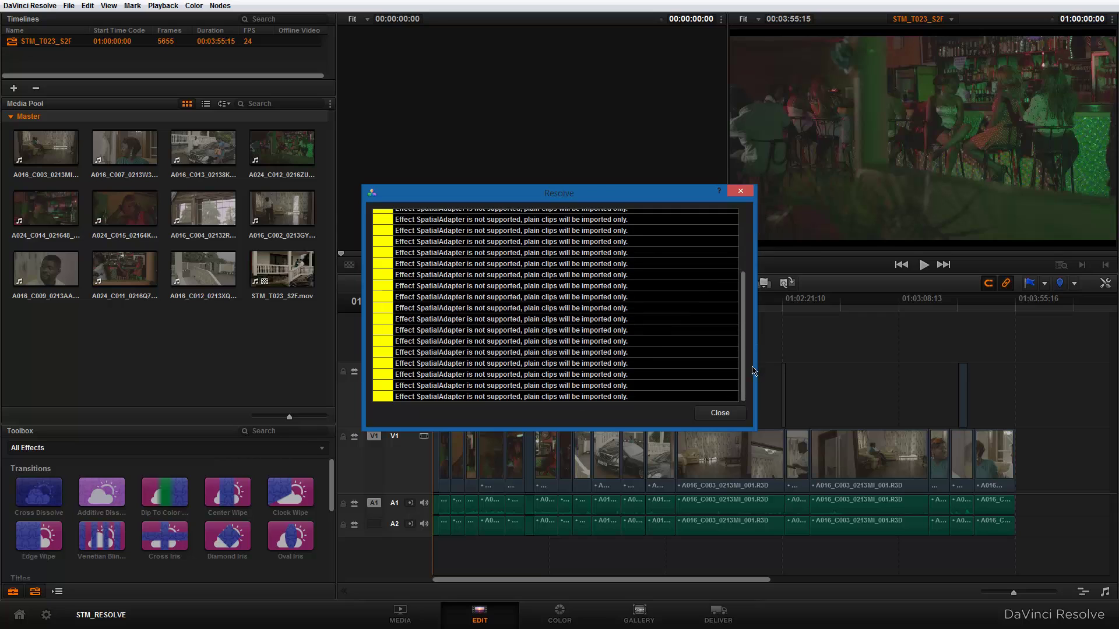
left_click(721, 414)
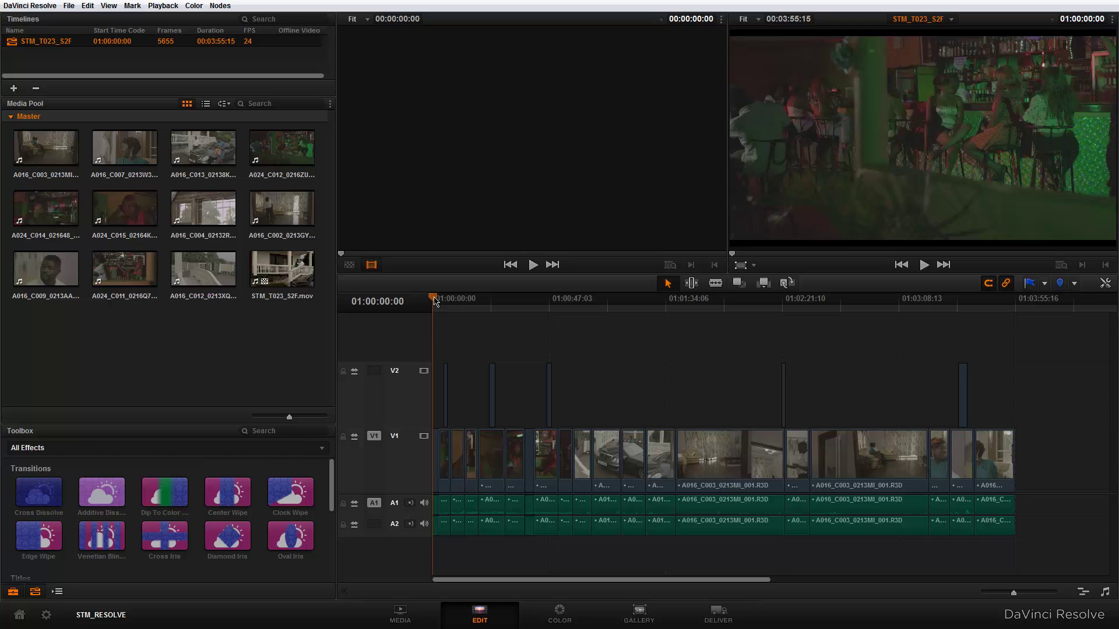
- Link the offline reference clip STM_T023_S2F.mov to the STM_T023_S2F timeline
left_click_drag(443, 302, 381, 378)
right_click(45, 43)
mouse_move(146, 165)
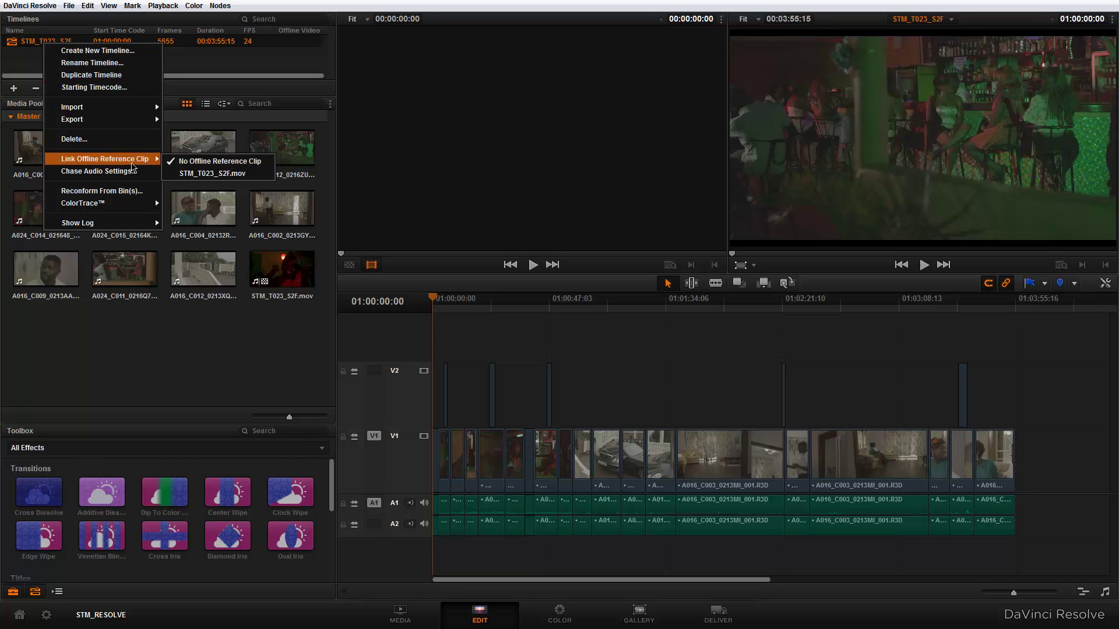
left_click(198, 173)
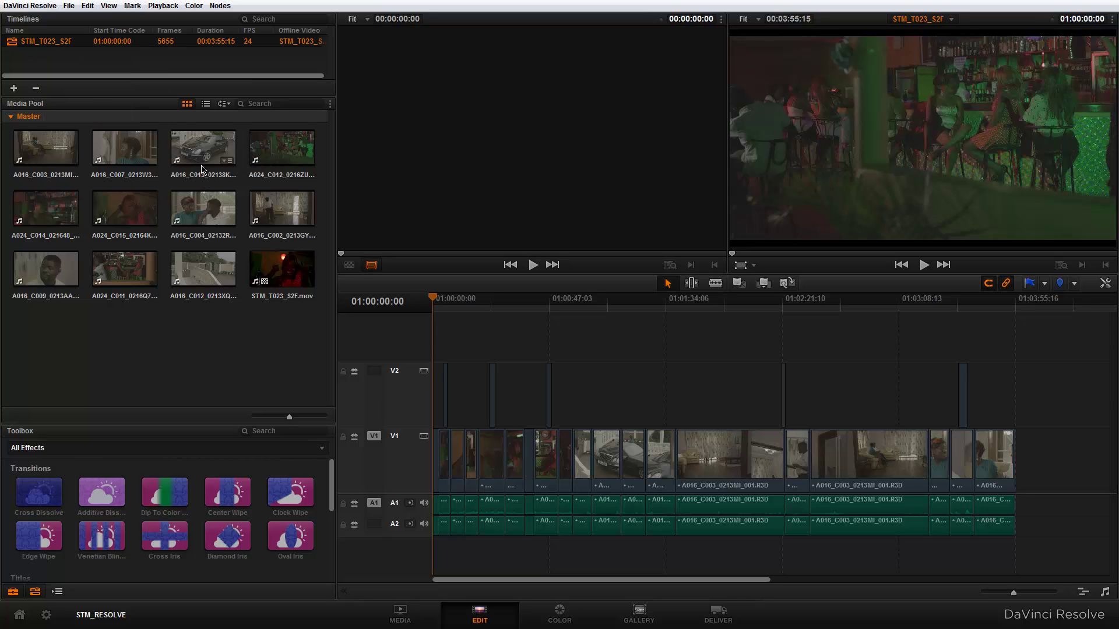
- Show the offline reference in the source viewer and compare it with the timeline's opening shots
left_click(350, 266)
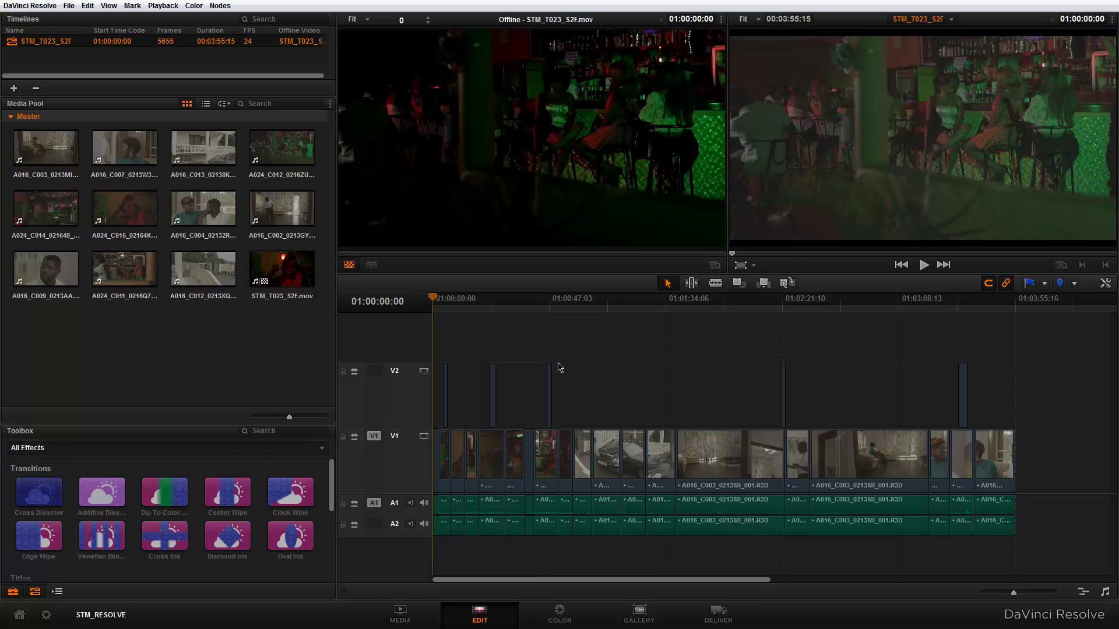
left_click_drag(435, 302, 440, 307)
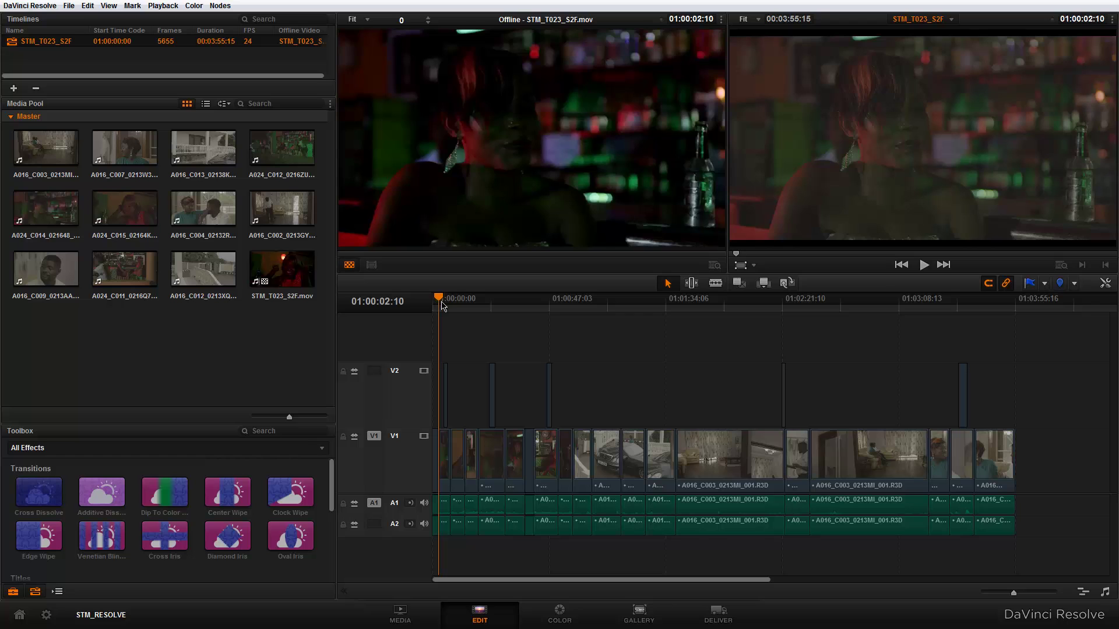
mouse_move(442, 306)
left_mouse_down()
mouse_move(623, 309)
mouse_move(532, 327)
mouse_move(434, 331)
mouse_move(438, 318)
left_mouse_up()
- Return the source viewer to source clip mode and examine the conformed timeline shot by shot through its first minute
left_click(372, 266)
left_click_drag(447, 306, 499, 318)
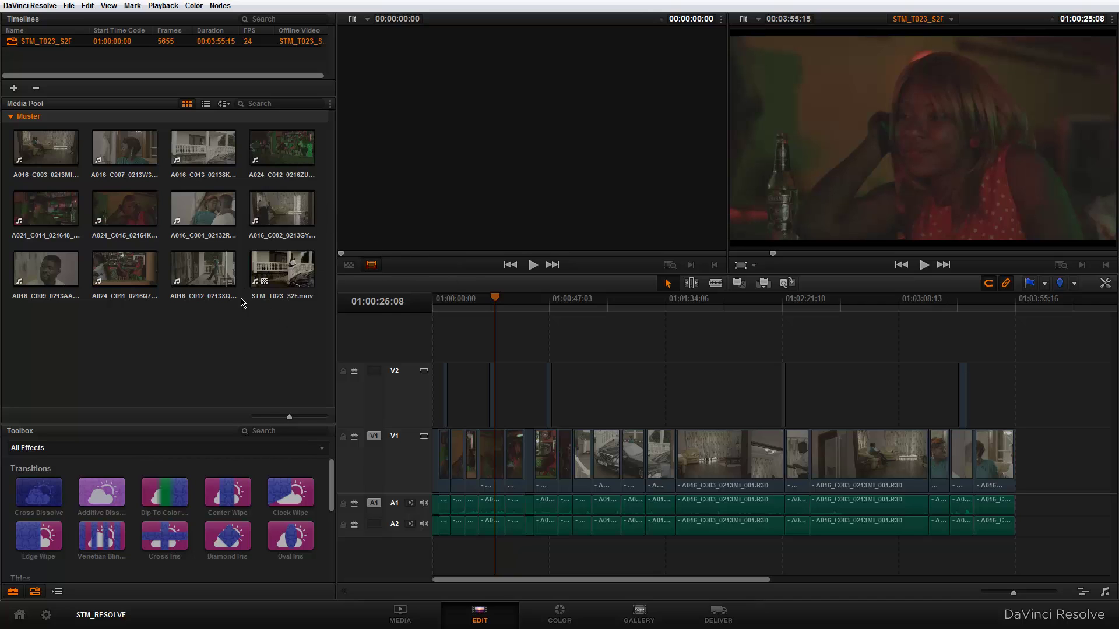
left_click_drag(491, 305, 513, 328)
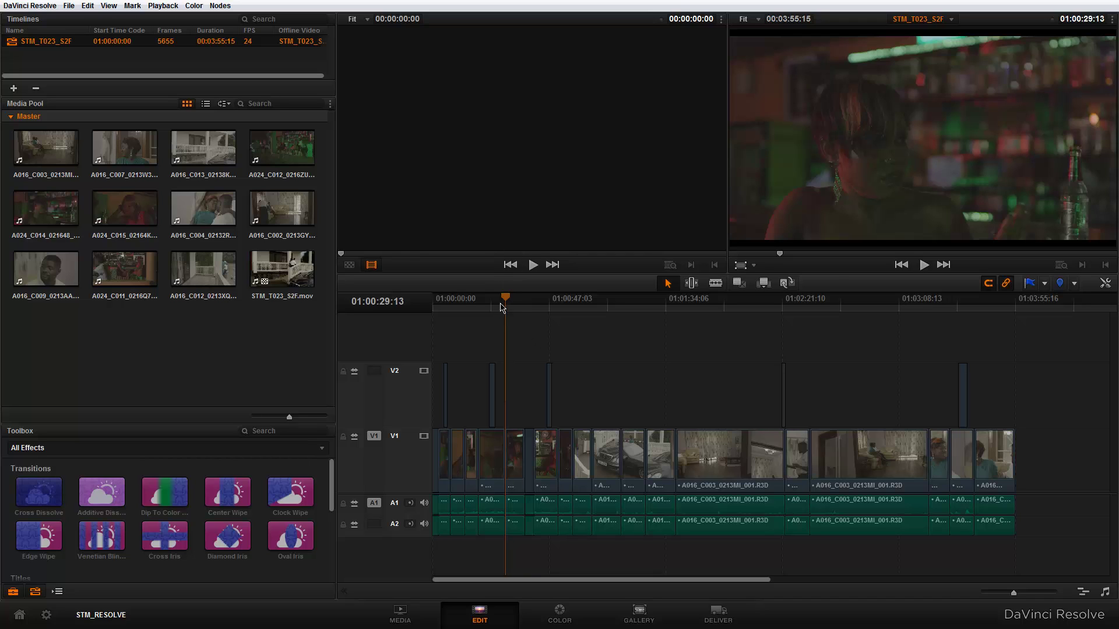
left_click_drag(502, 307, 530, 313)
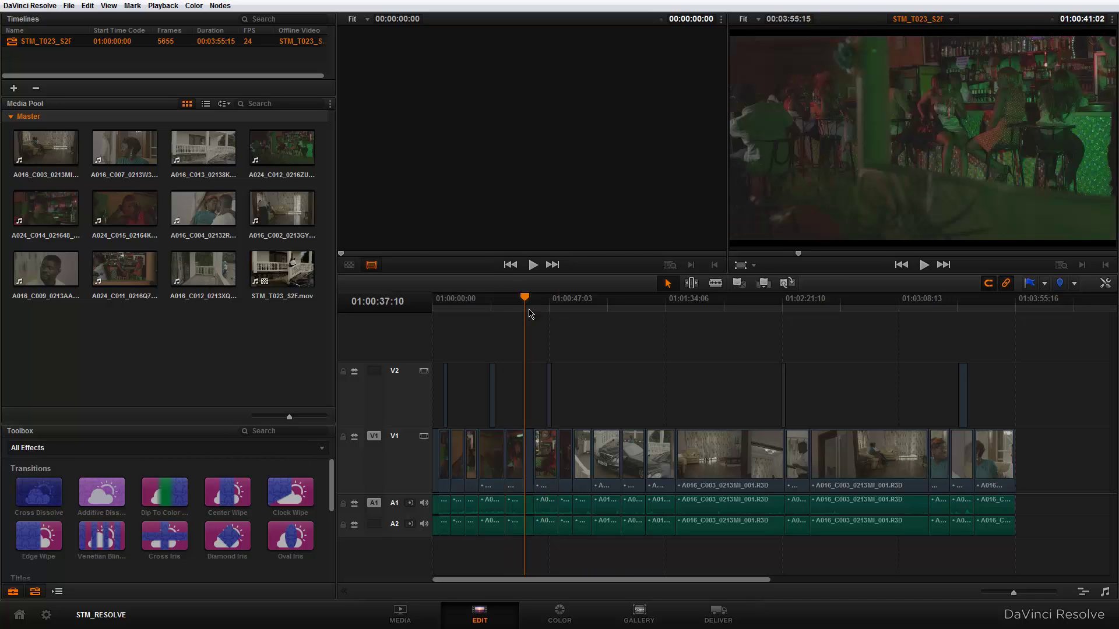
key("Up")
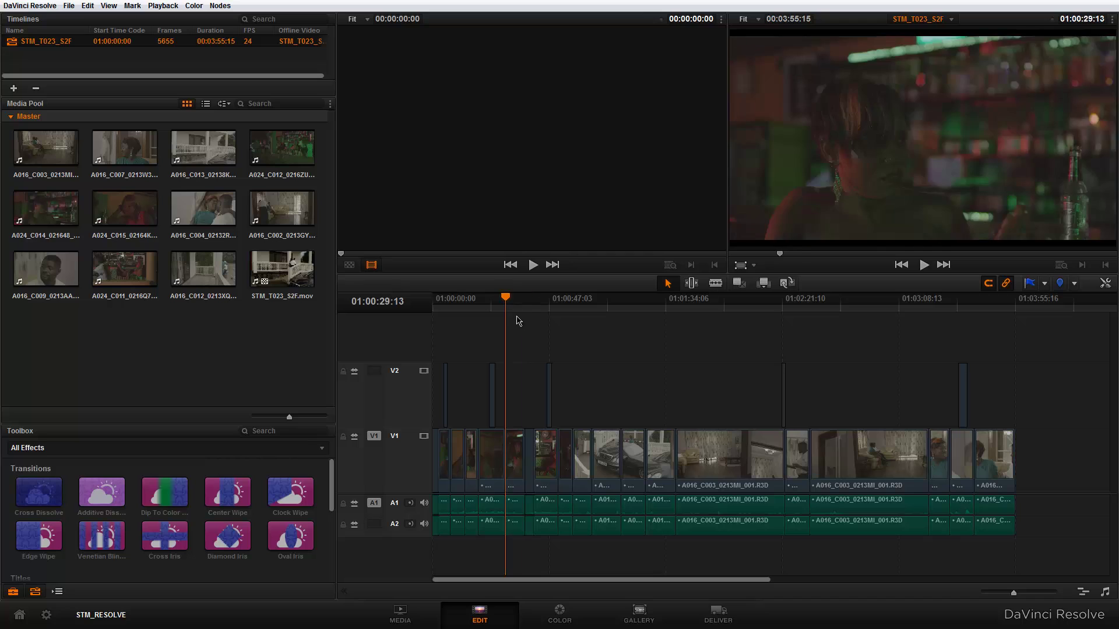
key("Down")
left_click(508, 298)
mouse_move(508, 298)
left_mouse_down()
mouse_move(522, 307)
mouse_move(507, 306)
left_mouse_up()
key("Down")
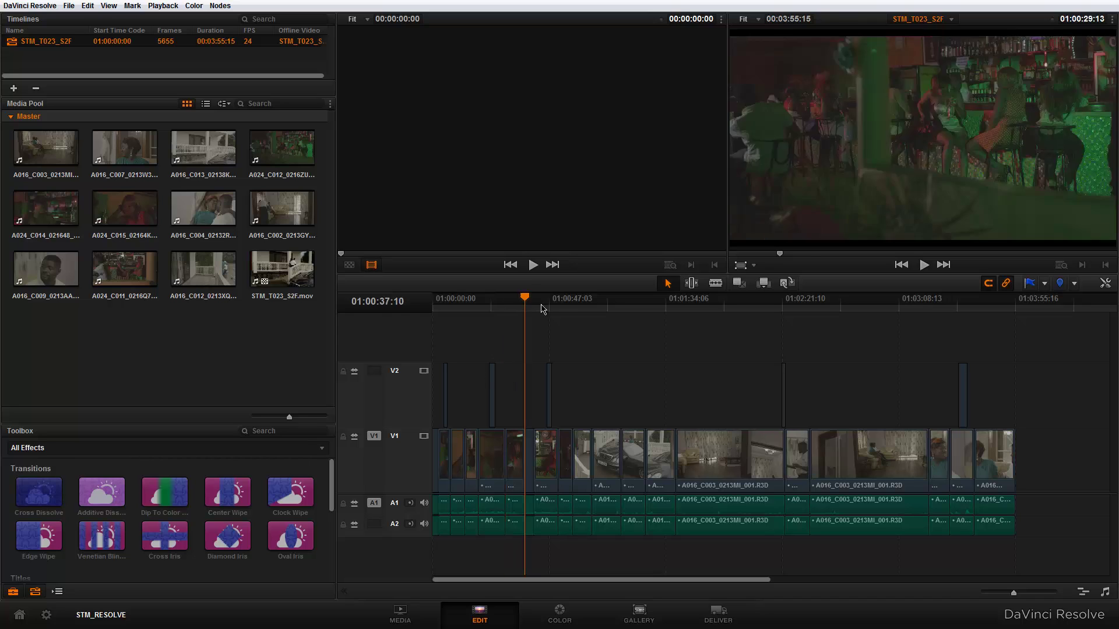
left_click_drag(541, 309, 571, 312)
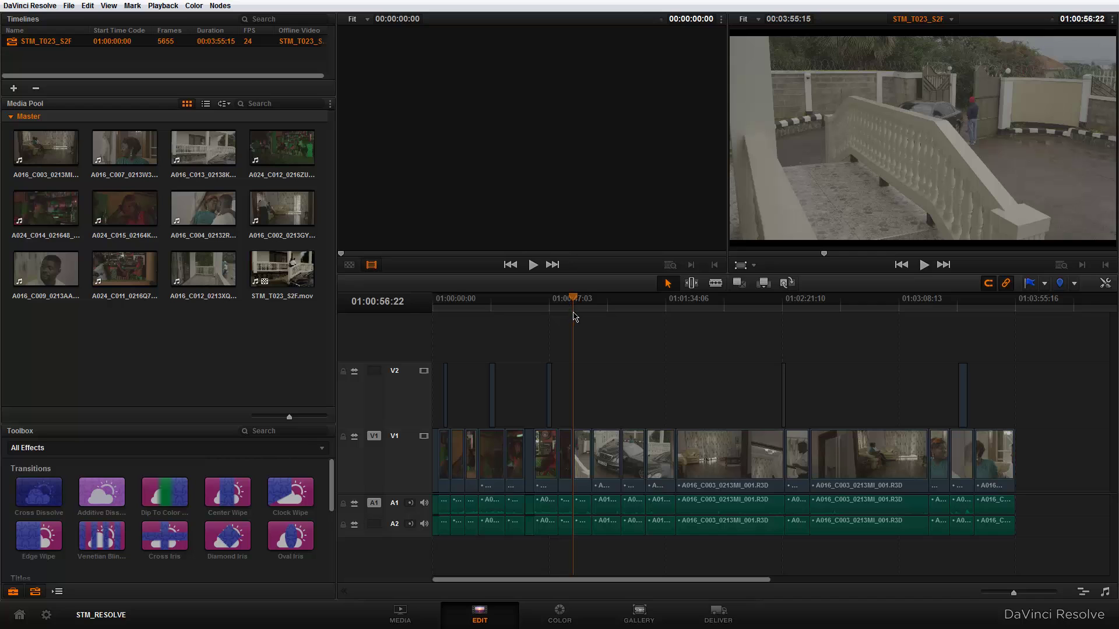
- Try to adjust the edit point at the start of the black car shot on V1, undoing the trial move
mouse_move(574, 300)
left_mouse_down()
mouse_move(586, 307)
mouse_move(564, 303)
mouse_move(570, 311)
left_mouse_up()
left_click_drag(592, 444, 596, 467)
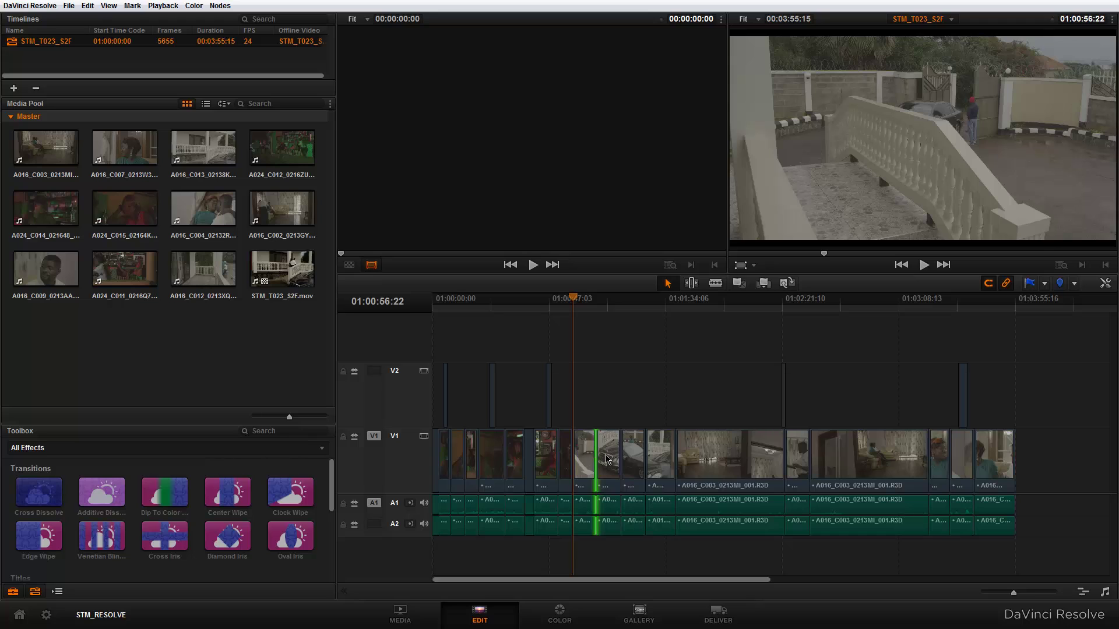
key("ctrl+z")
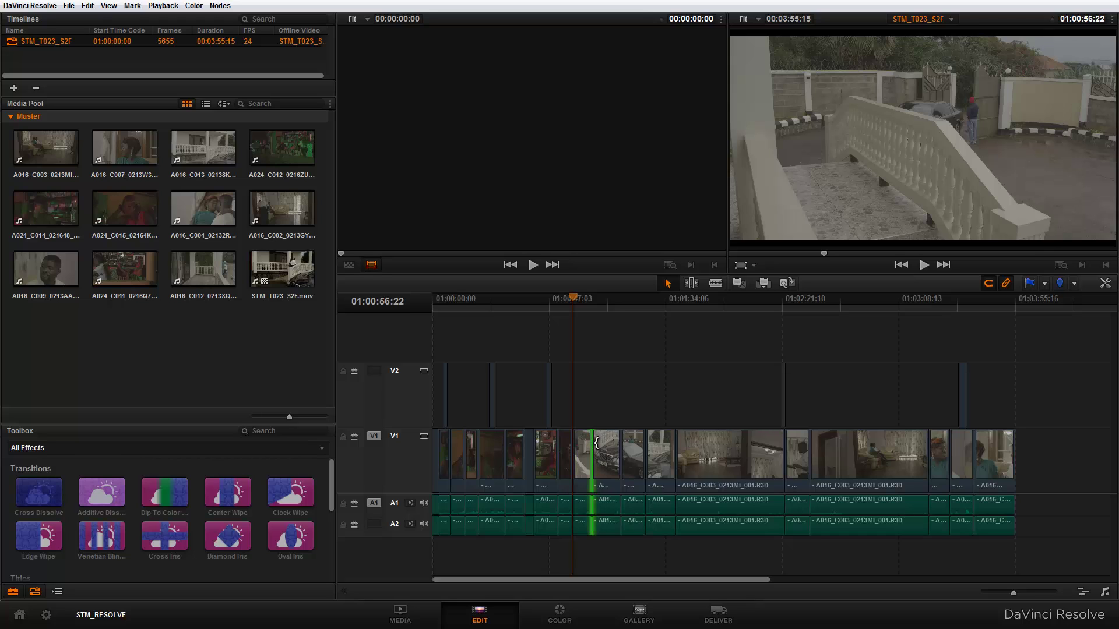
left_click_drag(587, 443, 607, 463)
- In trim mode, try slipping and sliding the black car shot on V1 from its first frame, and return to selection mode with nothing selected
left_click(691, 284)
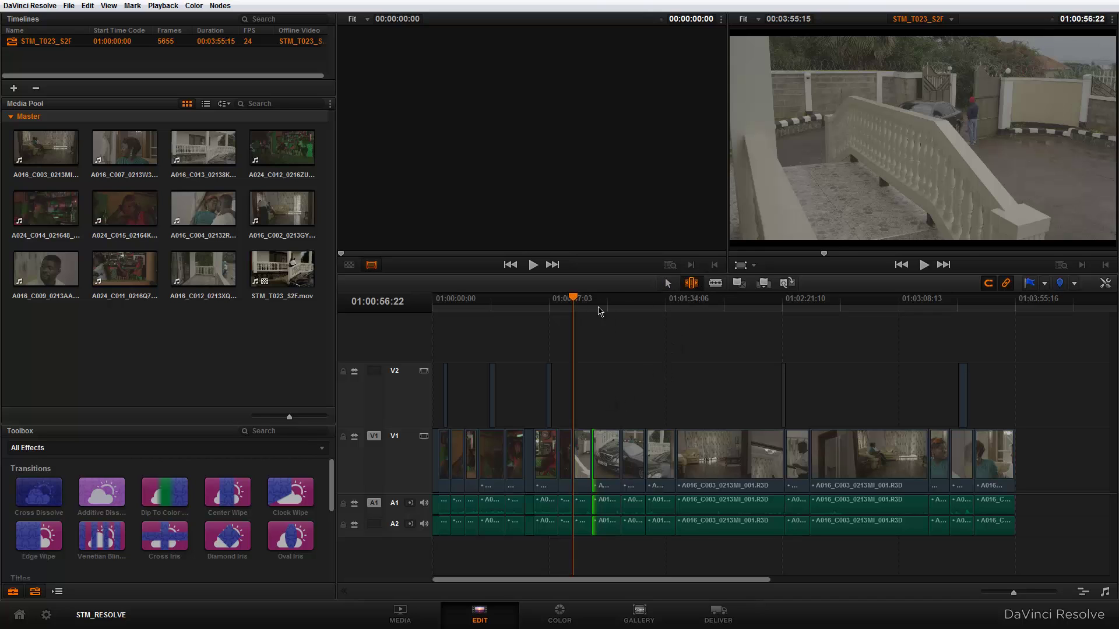
left_click_drag(574, 298, 606, 299)
left_click(608, 445)
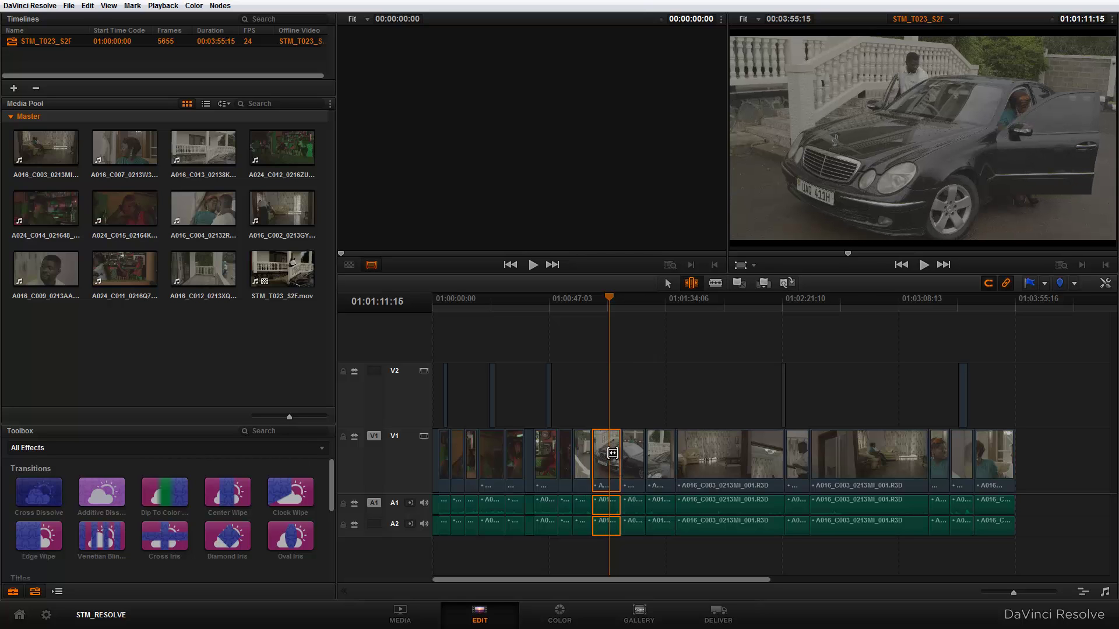
left_click(607, 306)
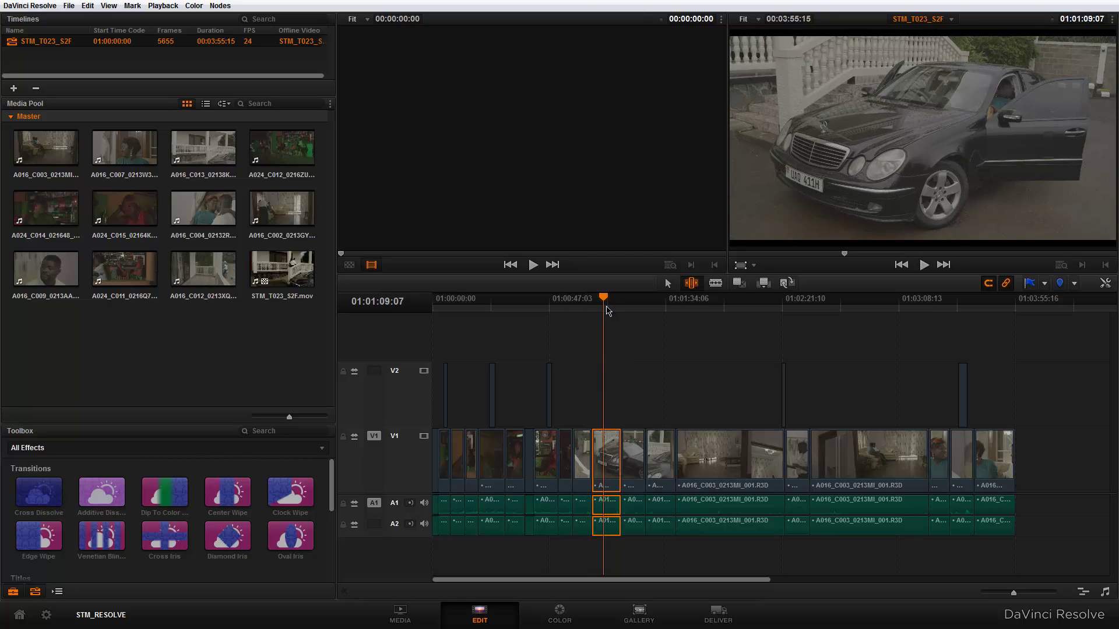
left_click_drag(607, 310, 596, 345)
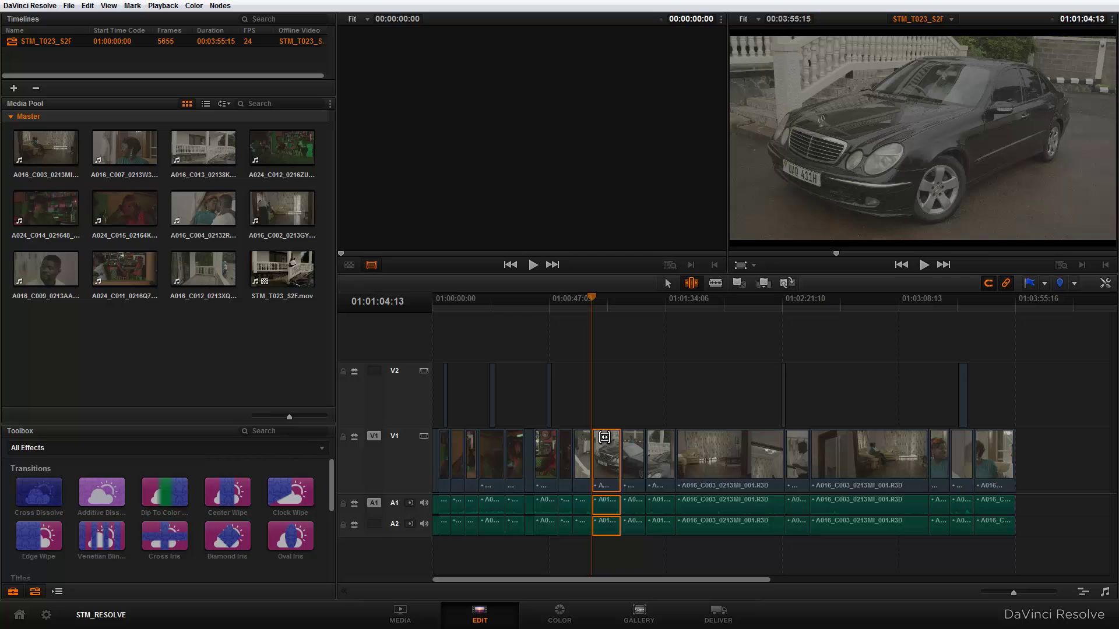
left_click_drag(605, 438, 604, 441)
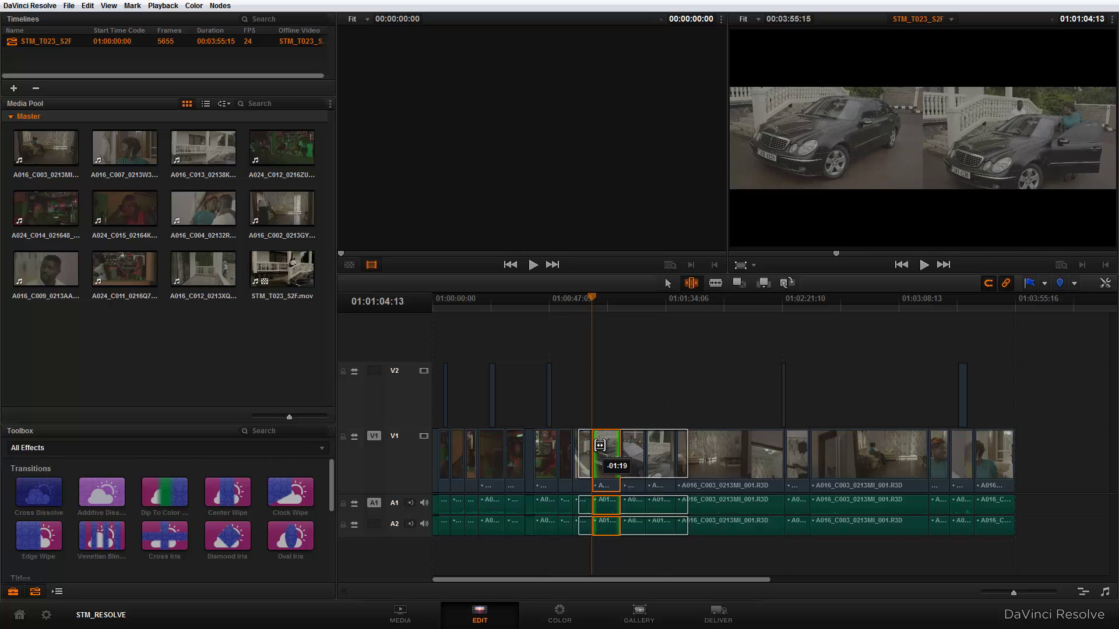
left_click_drag(601, 443, 612, 440)
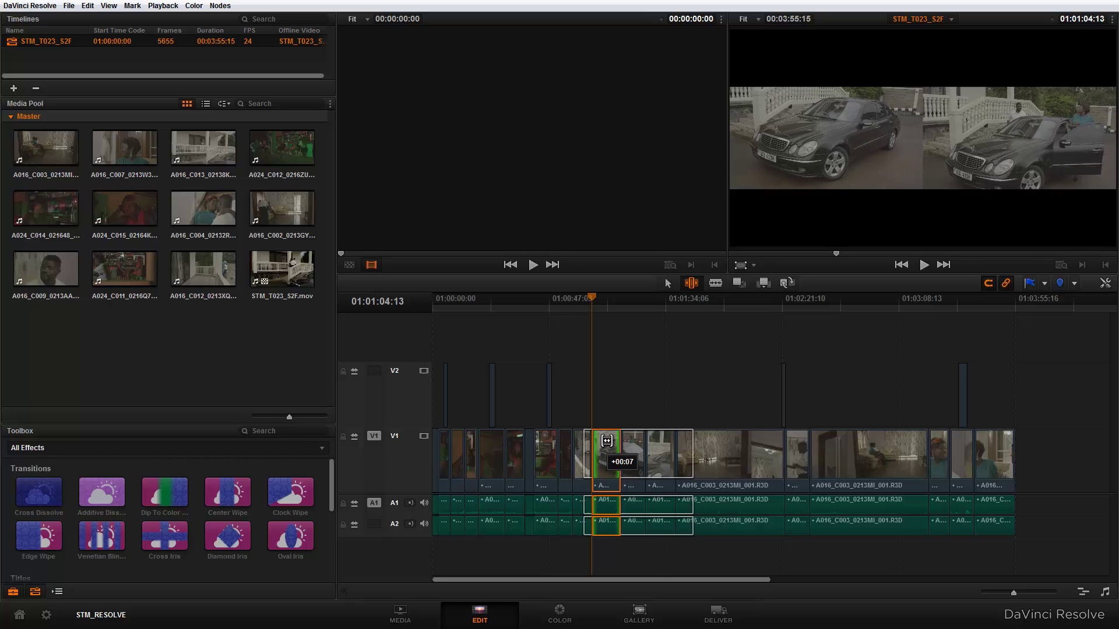
left_click_drag(613, 438, 602, 441)
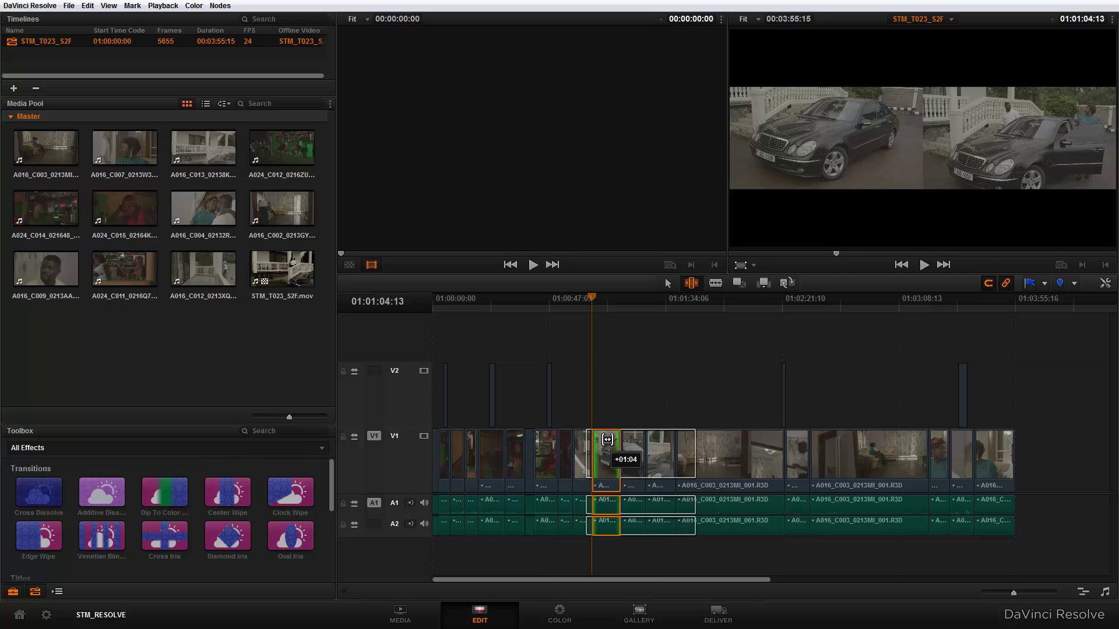
left_click_drag(606, 442, 601, 483)
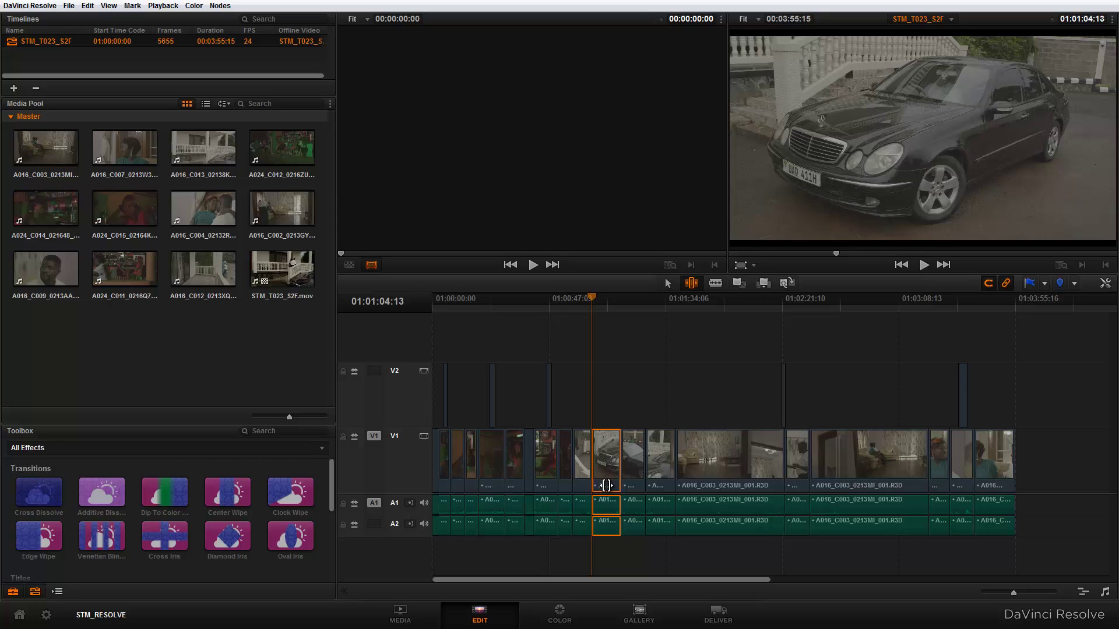
left_click_drag(606, 484, 607, 488)
left_click(668, 283)
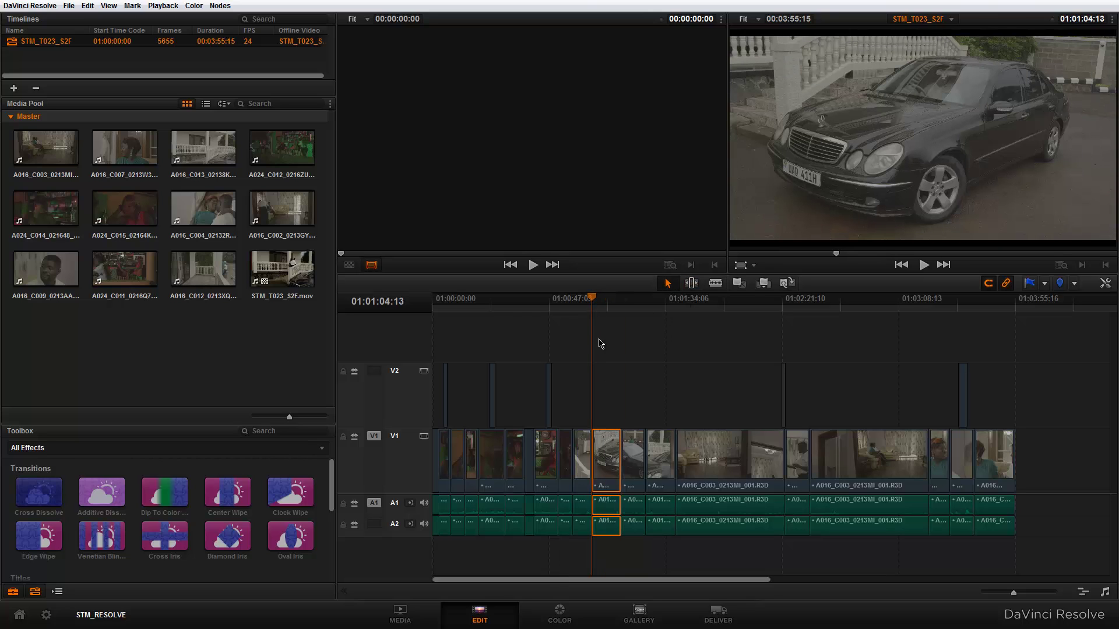
left_click(603, 335)
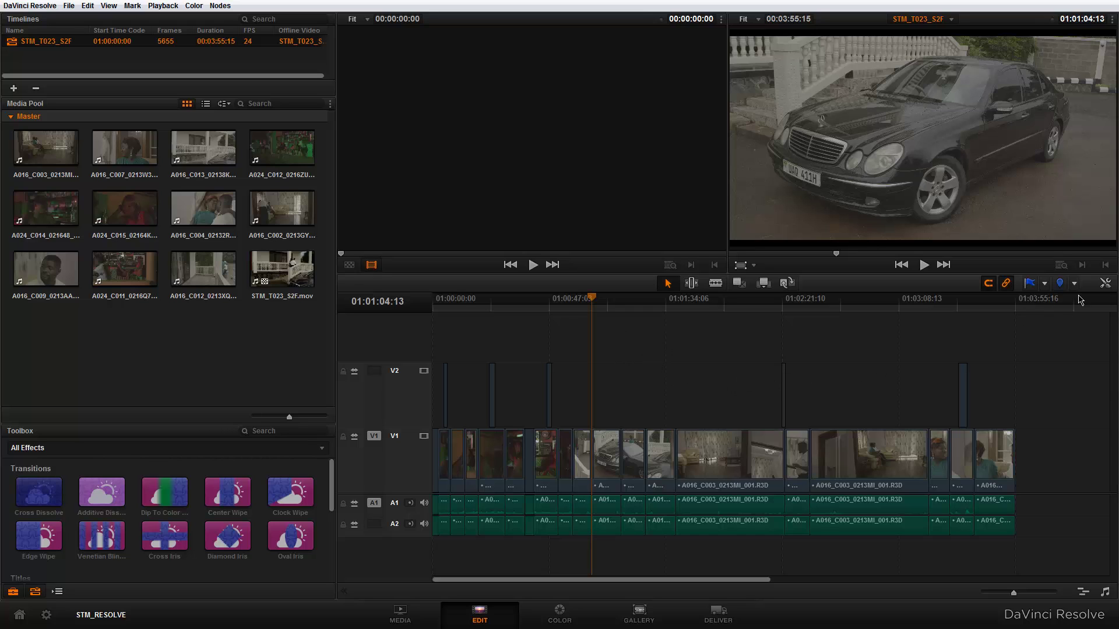
- Open the Inspector for the black car shot and review its composite, transform, cropping, retime and speed settings
left_click(1106, 284)
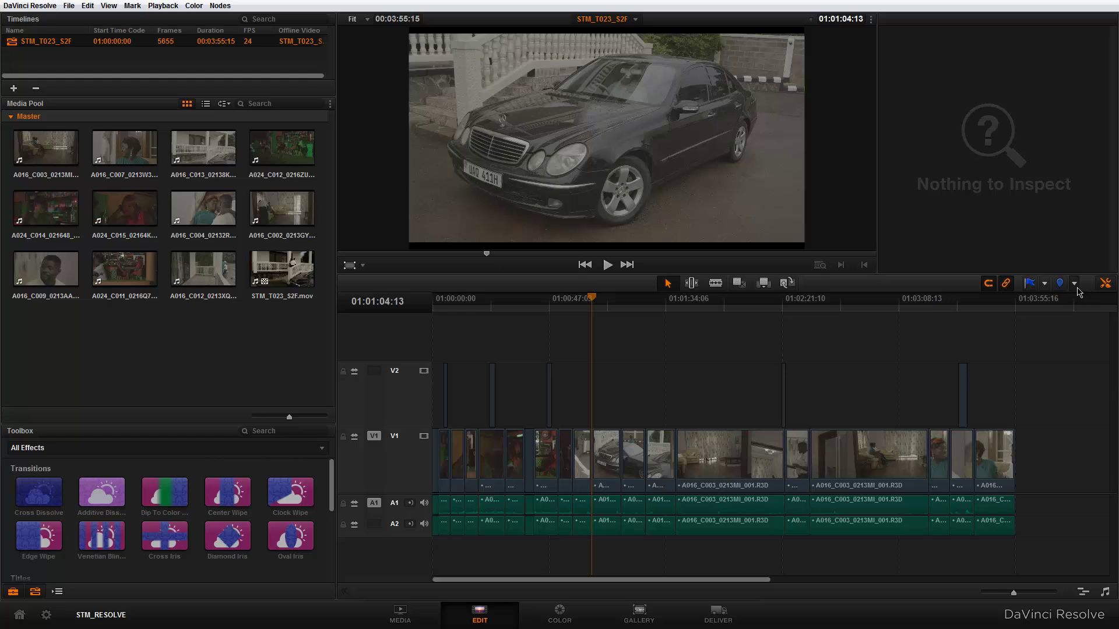
left_click(607, 451)
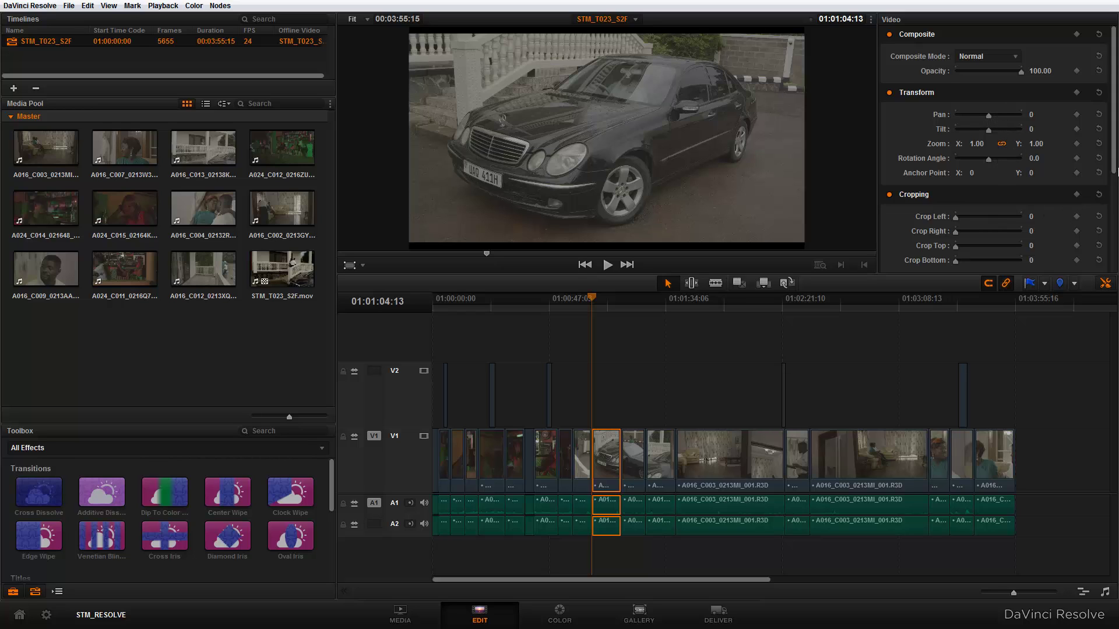
scroll(1053, 162, "down", 3)
scroll(1110, 192, "down", 3)
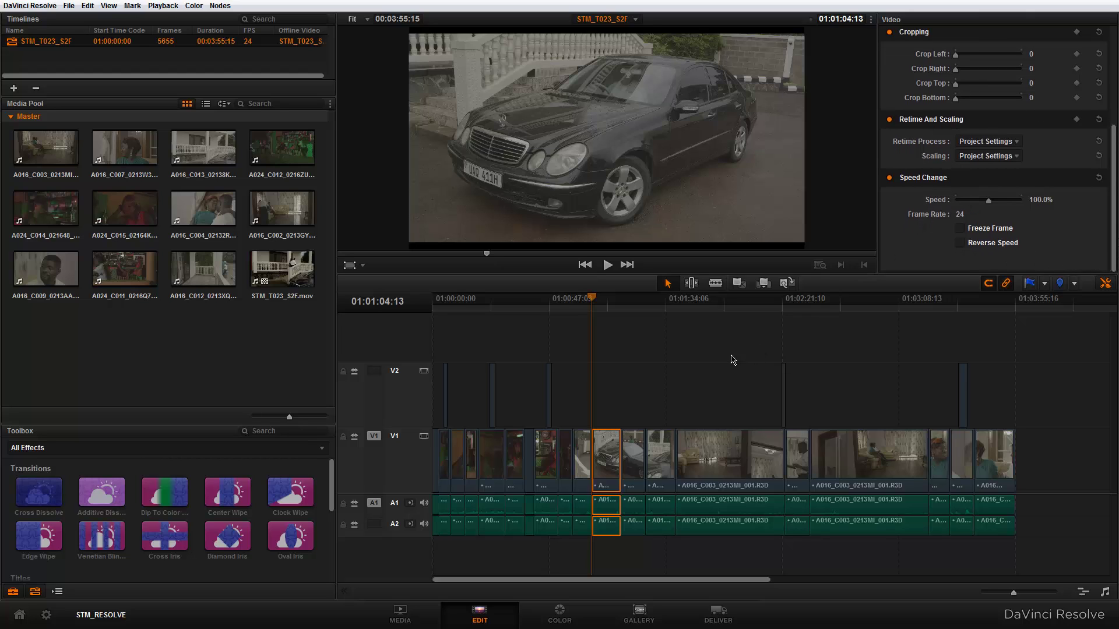
- Set the speed of the shot of the couple walking past the car, at 01:01:26:09, to 25%
left_click_drag(624, 308, 658, 332)
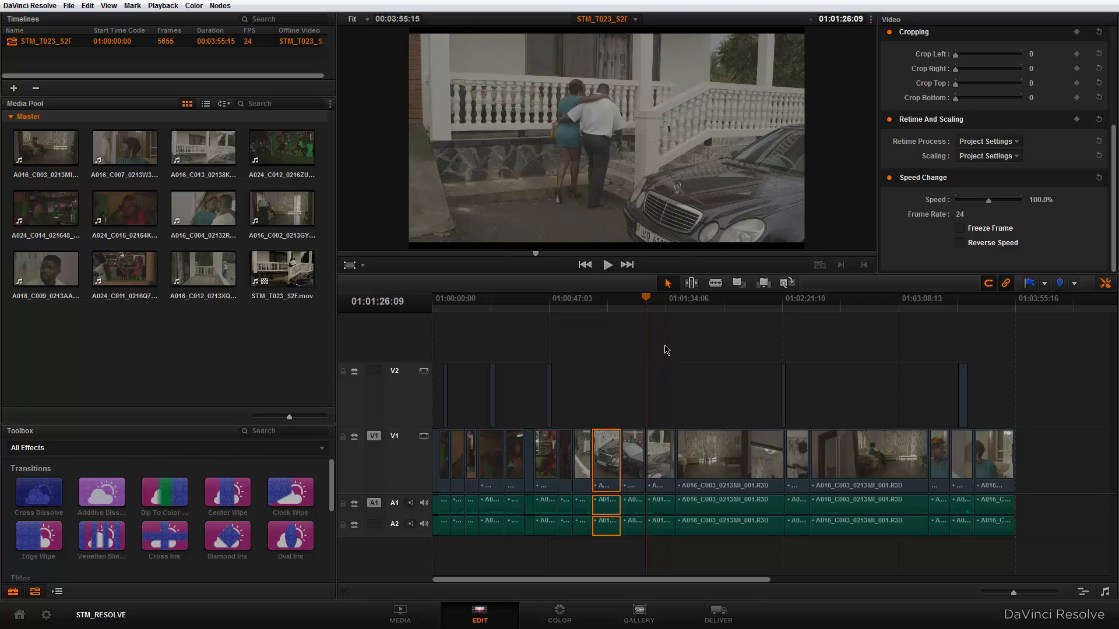
left_click(662, 460)
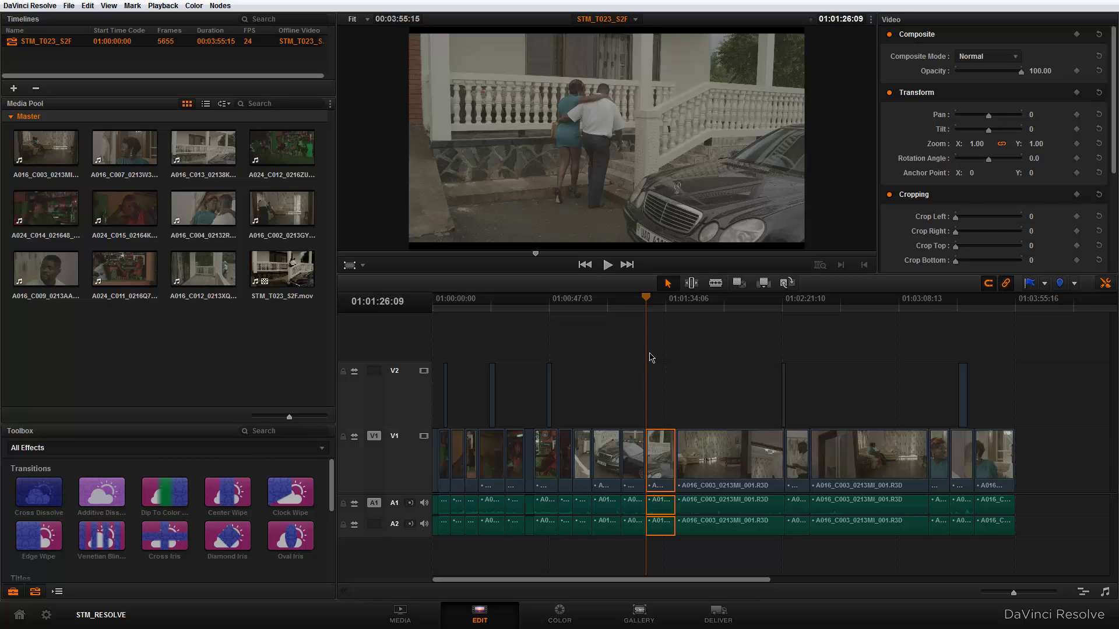
scroll(1115, 181, "down", 1)
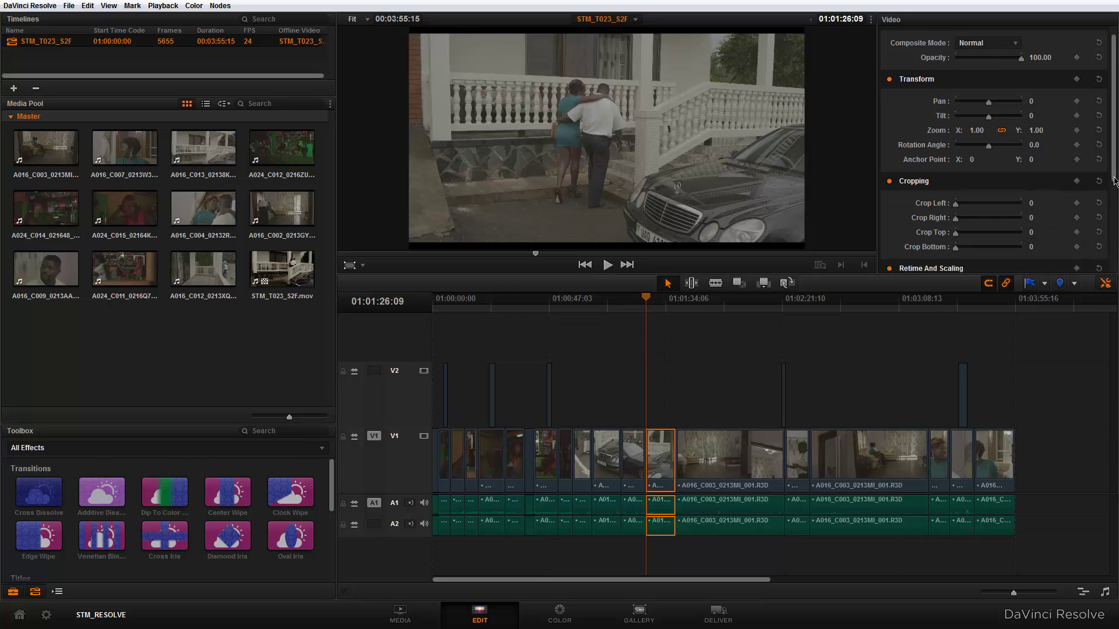
left_click_drag(1114, 181, 1109, 283)
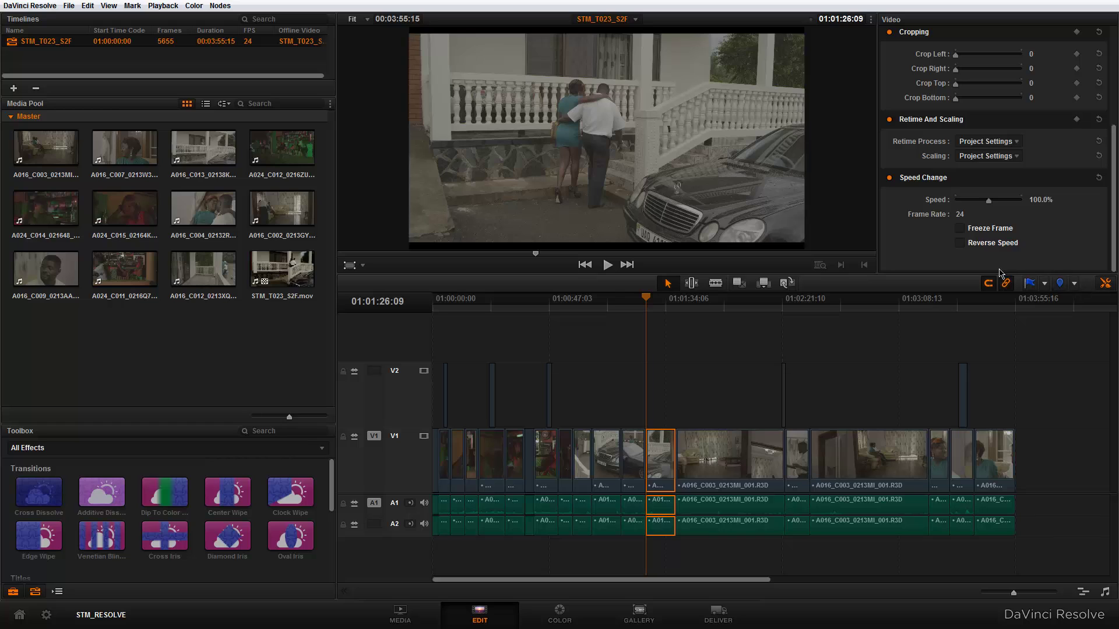
left_click(1040, 200)
type("25")
key("Return")
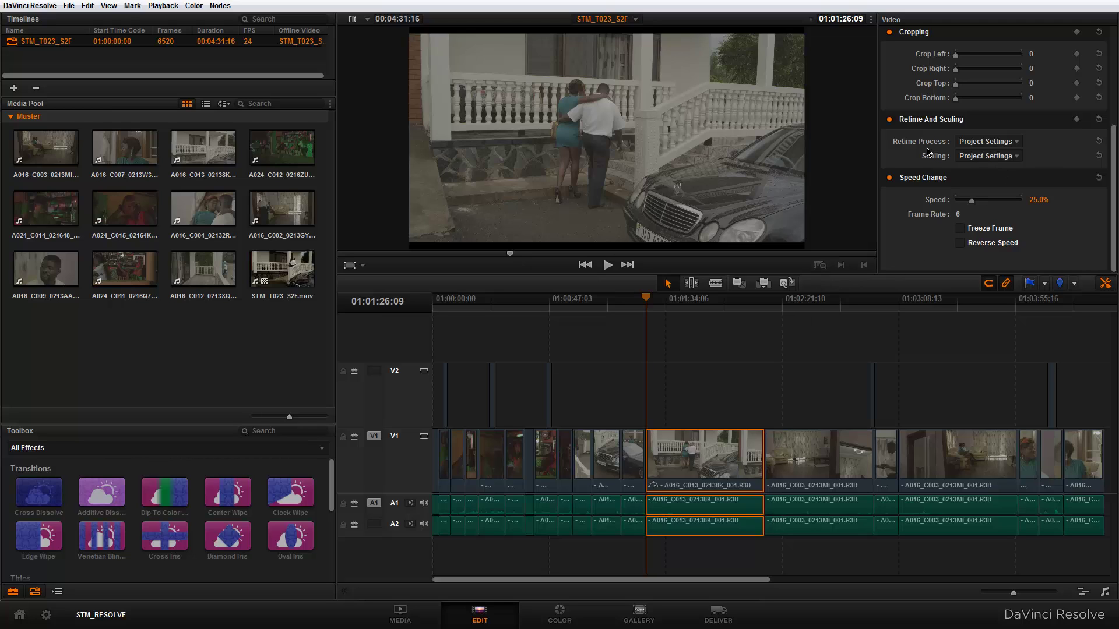
- Set the slowed shot's retime process to Optical Flow and play a few seconds of it
left_click(1018, 145)
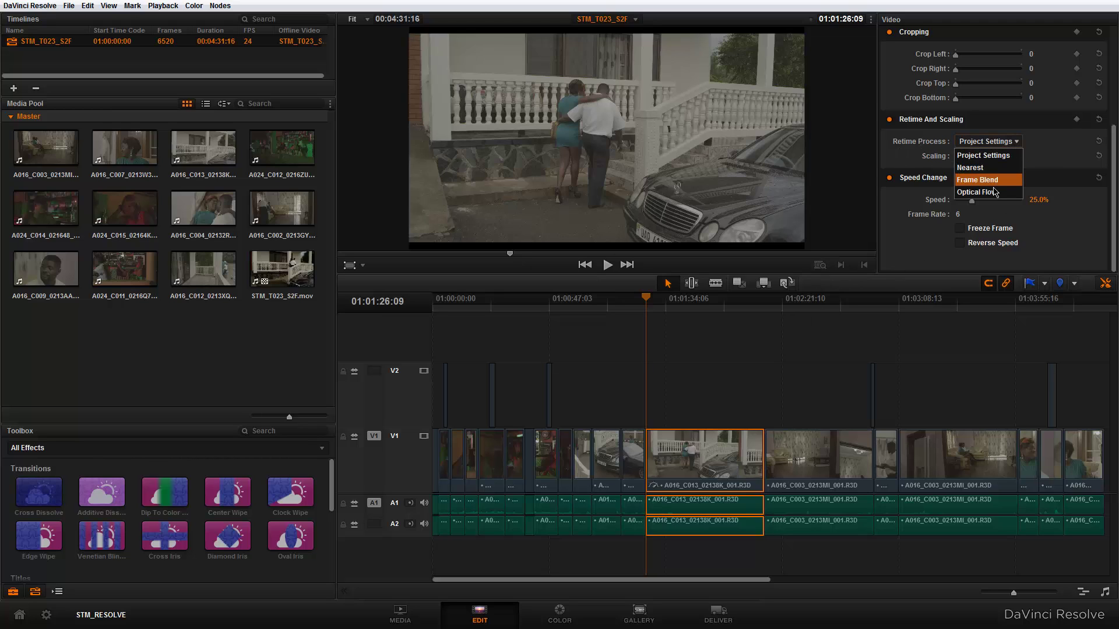
left_click(991, 194)
left_click(606, 266)
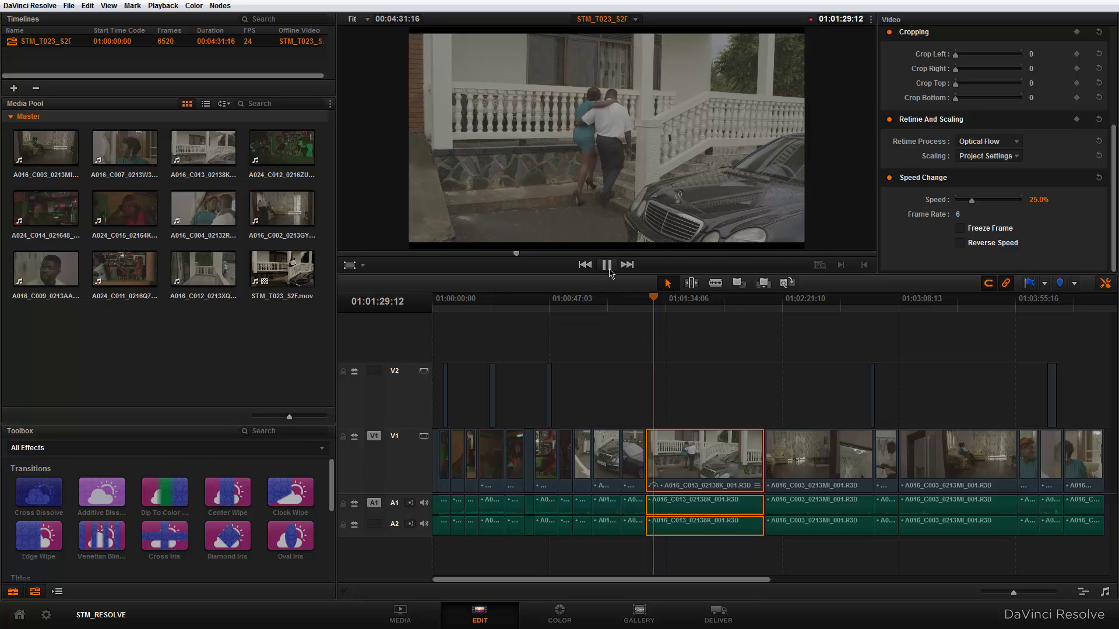
left_click(607, 268)
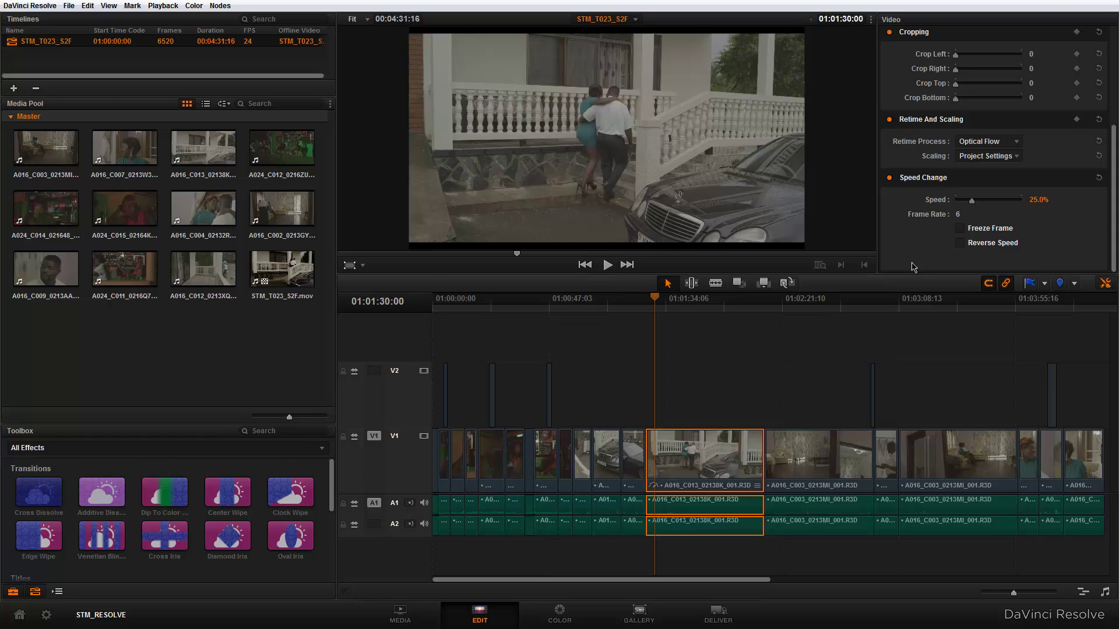
- Restore the couple's shot to 100% speed and the Project Settings retime process, and scrub through the shot
left_click(1038, 200)
type("100")
key("Return")
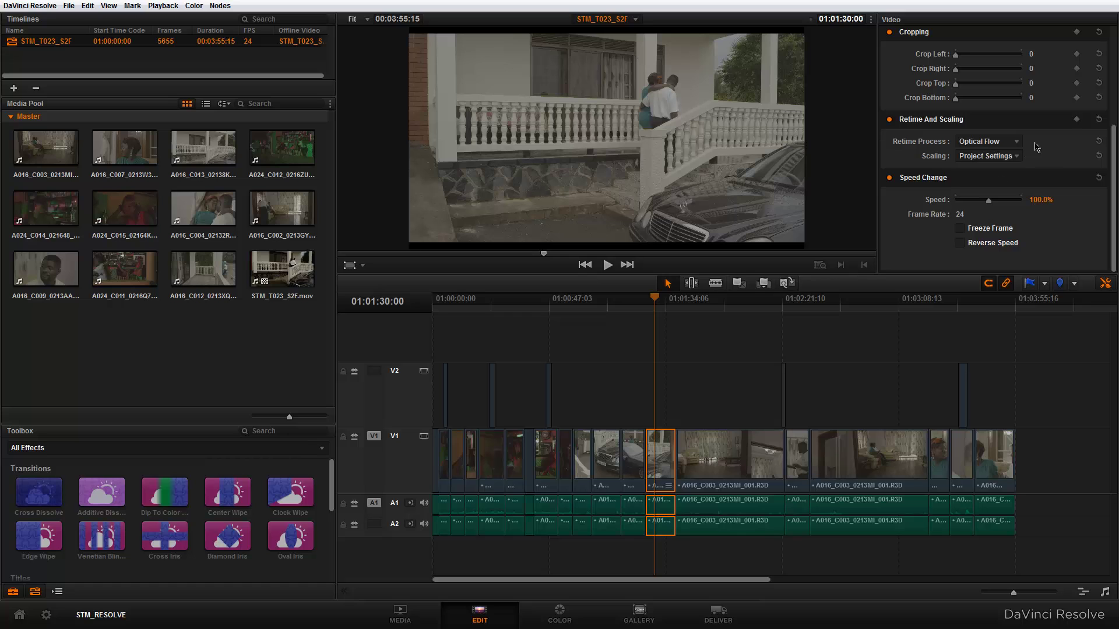
left_click(1017, 143)
left_click(1014, 155)
left_click(665, 298)
left_click_drag(673, 300, 663, 321)
key("Up")
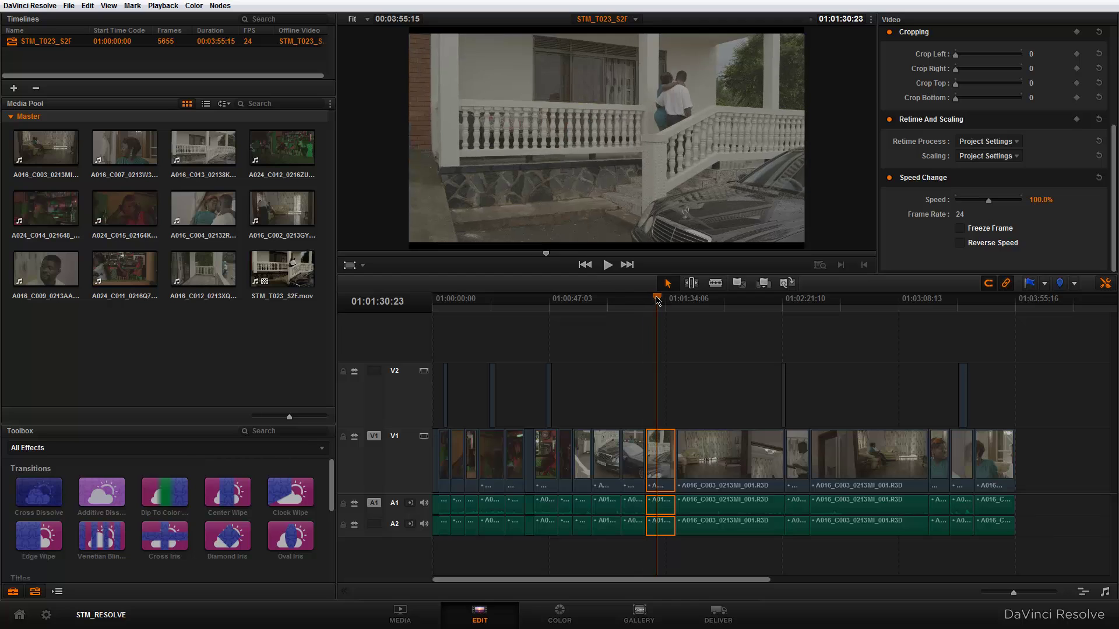
left_click(658, 301)
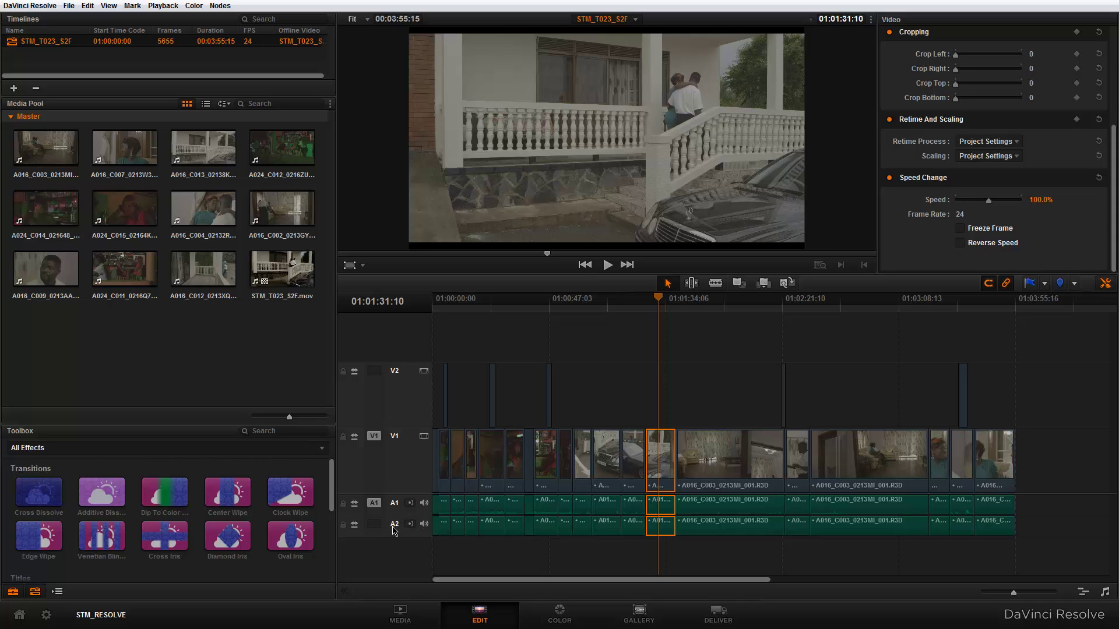
- Open the Audio Mixer, review the channel-pair options for track A1 without changing them, and close it
scroll(399, 494, "down", 1)
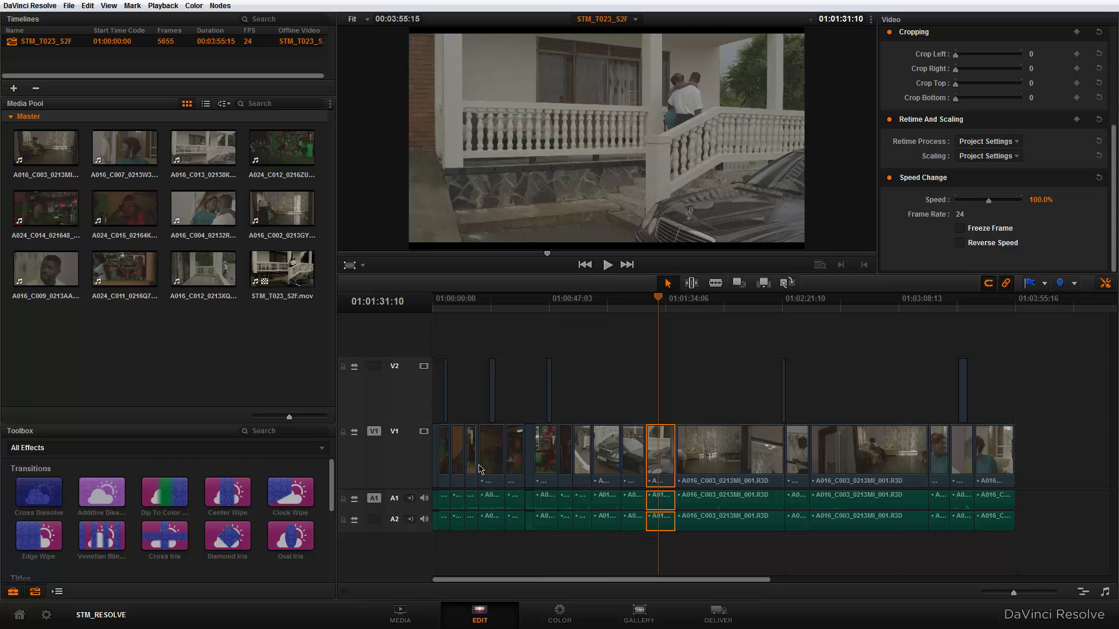
left_click(109, 6)
key("Escape")
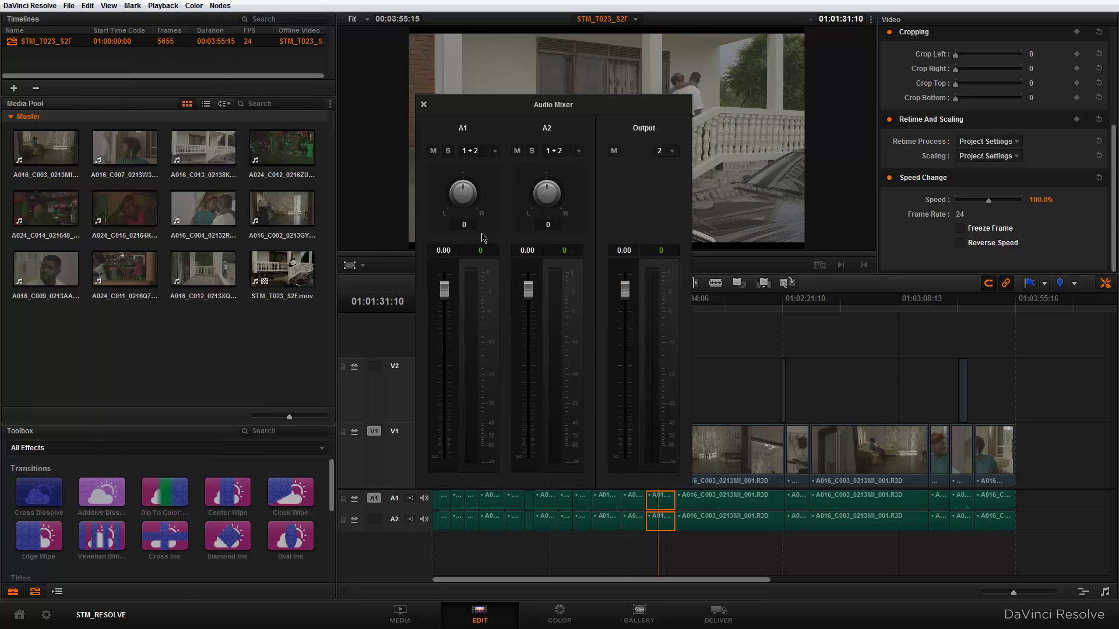
left_click(496, 152)
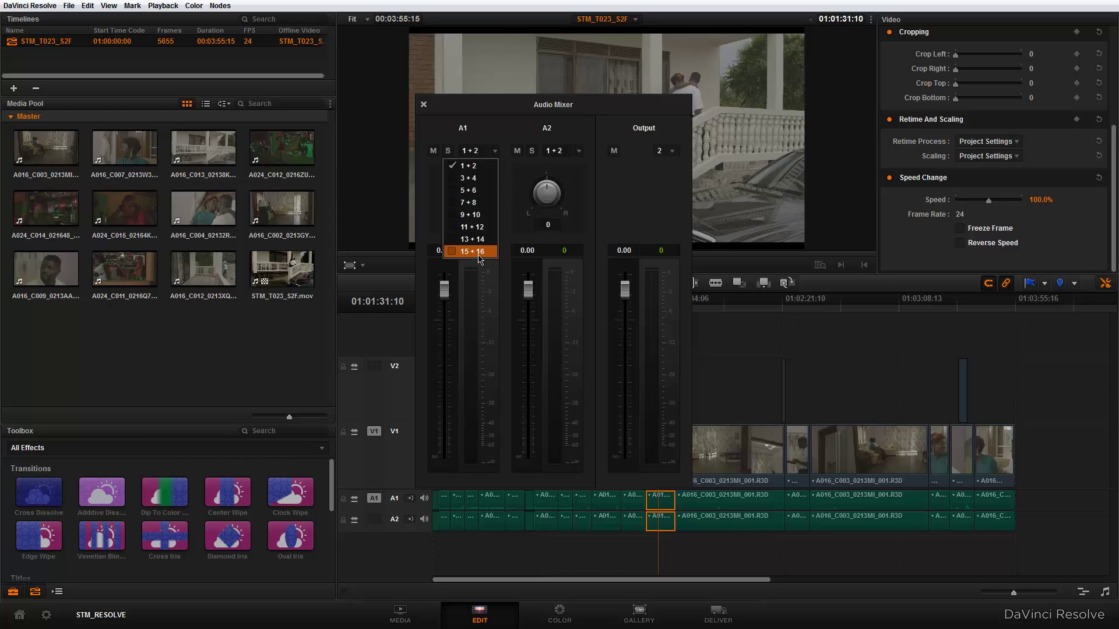
left_click(634, 209)
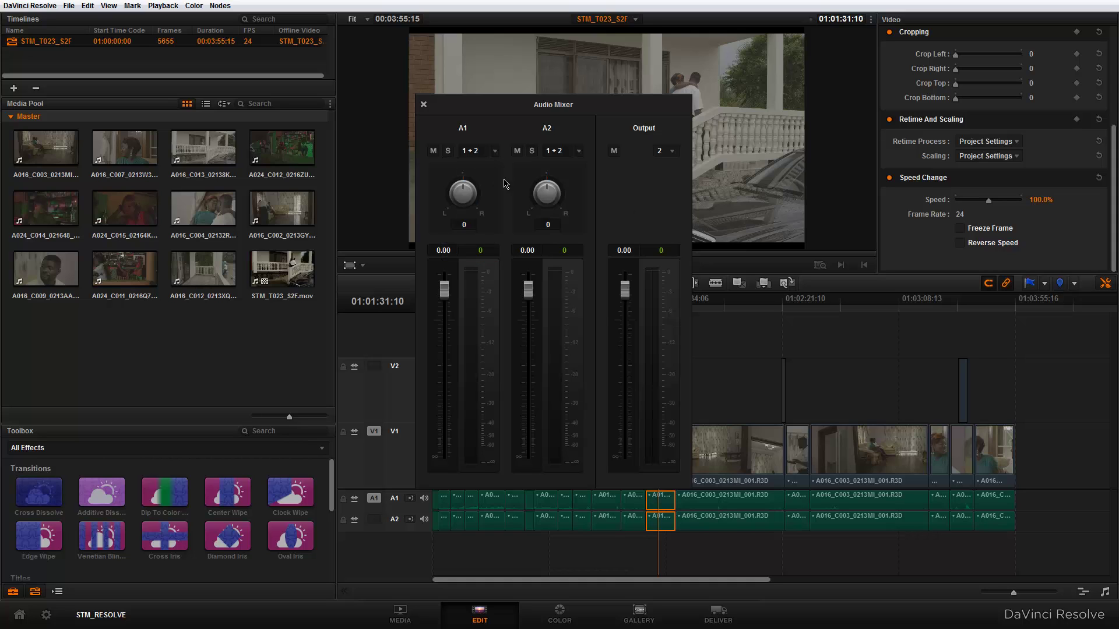
left_click(423, 105)
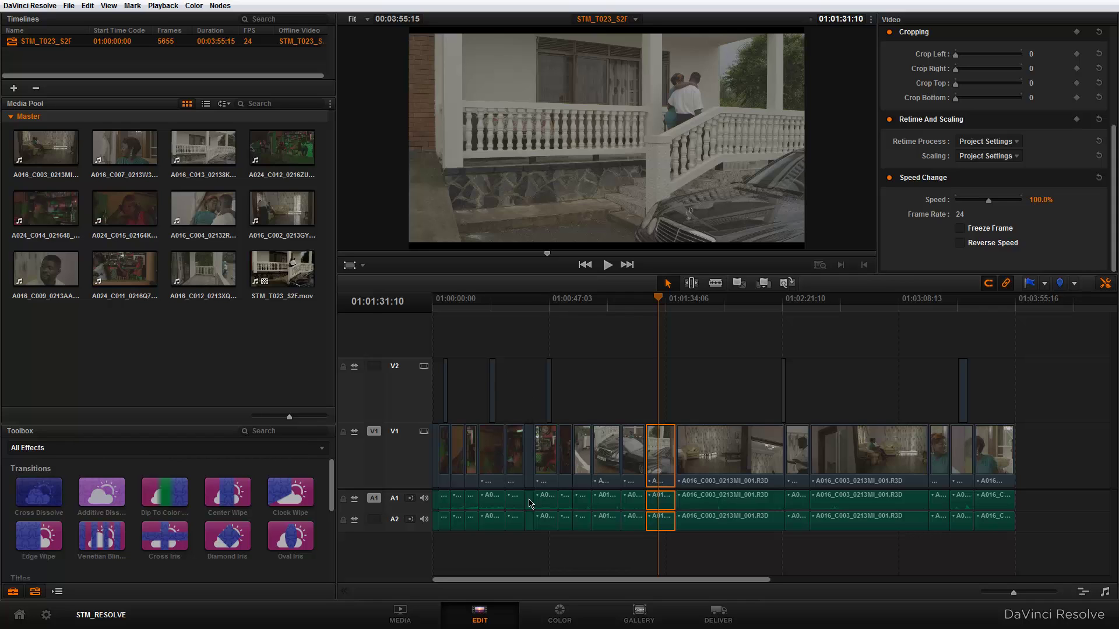
- Return to the start of the timeline and add a Basic title on a new video track V3
left_click_drag(332, 483, 341, 524)
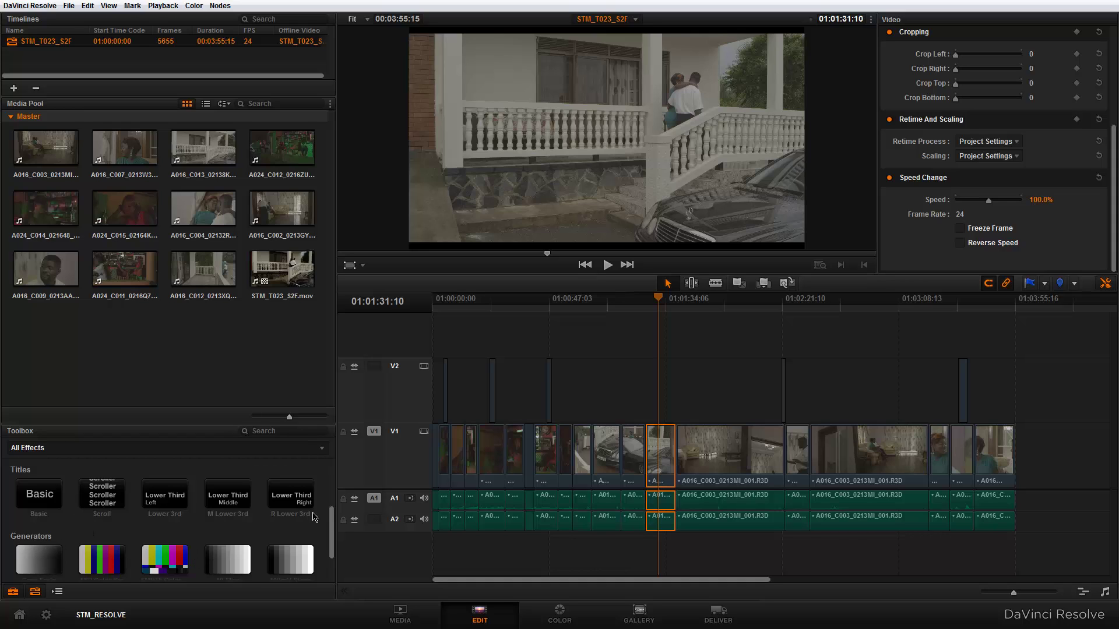
scroll(314, 517, "up", 1)
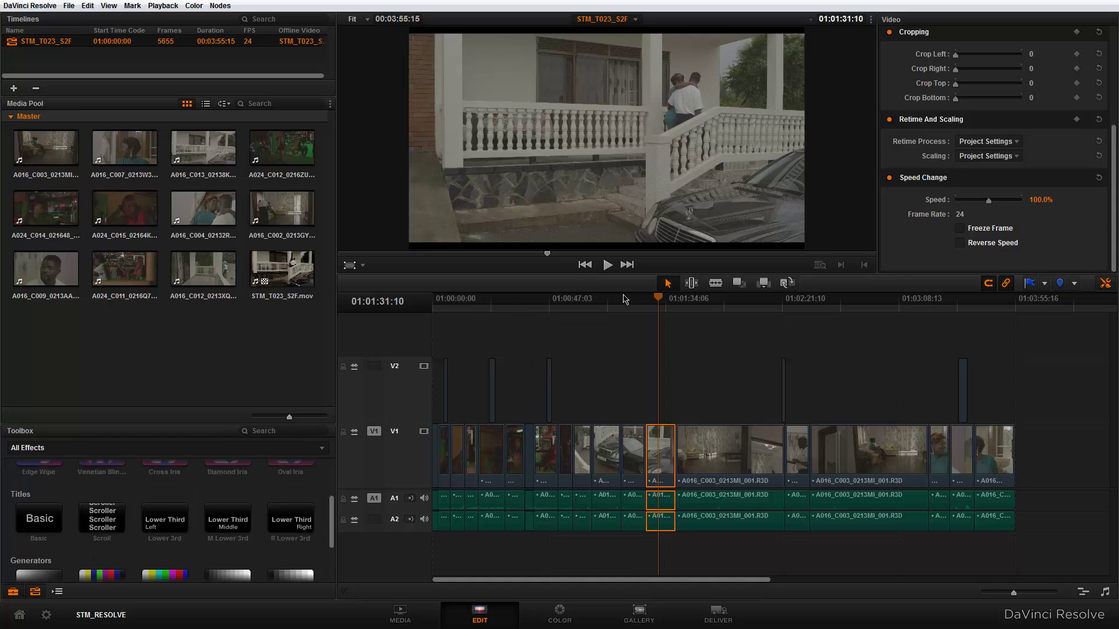
left_click_drag(660, 301, 419, 333)
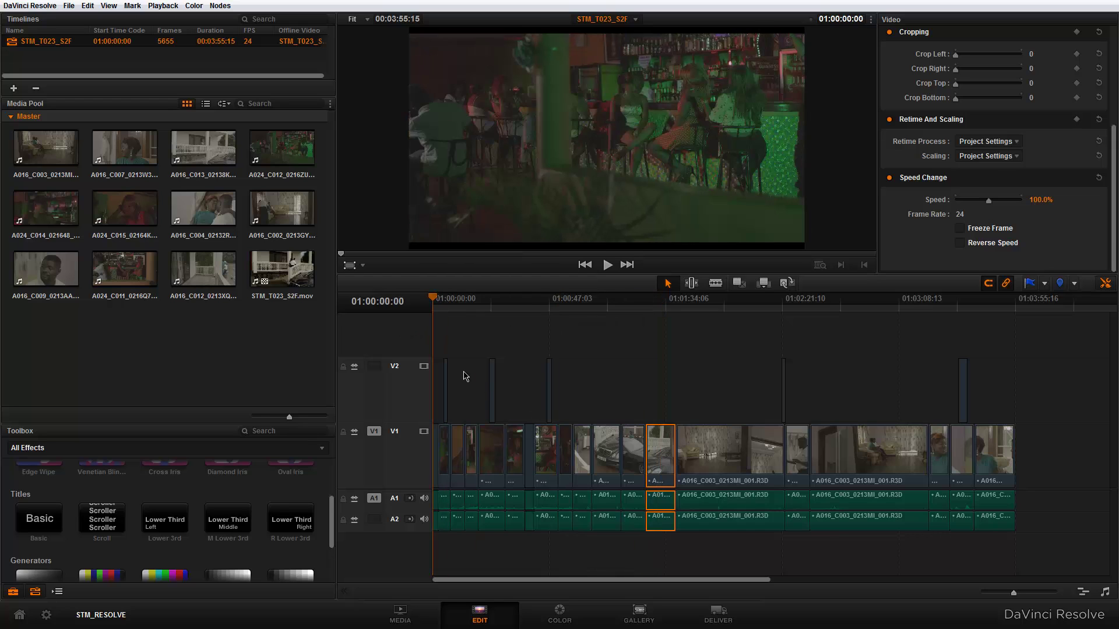
left_click(462, 348)
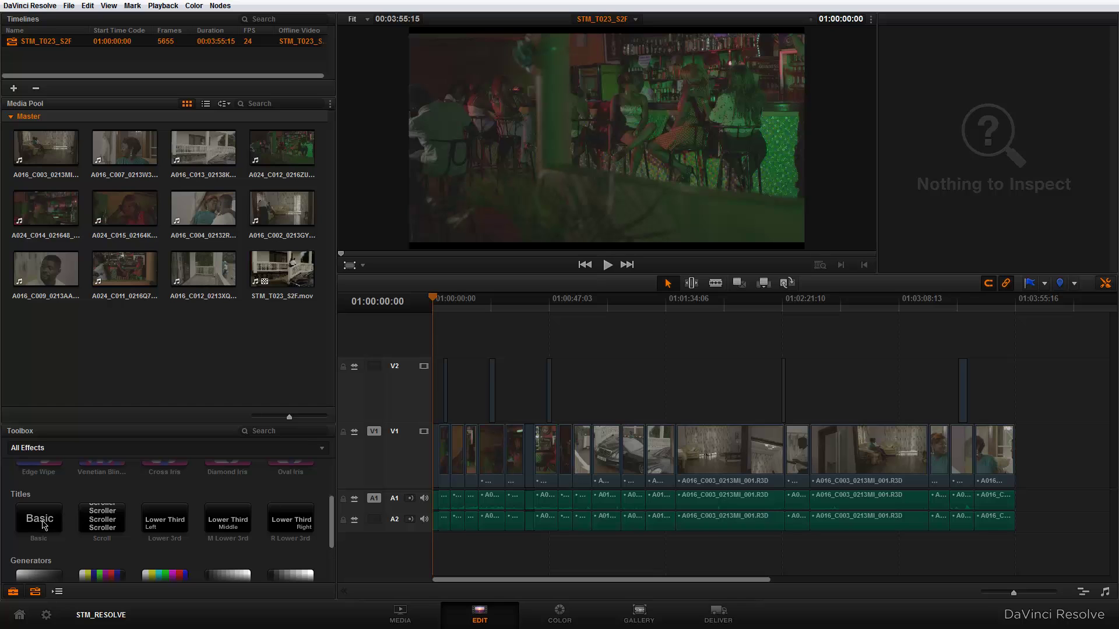
left_click_drag(42, 525, 422, 342)
left_click(450, 353)
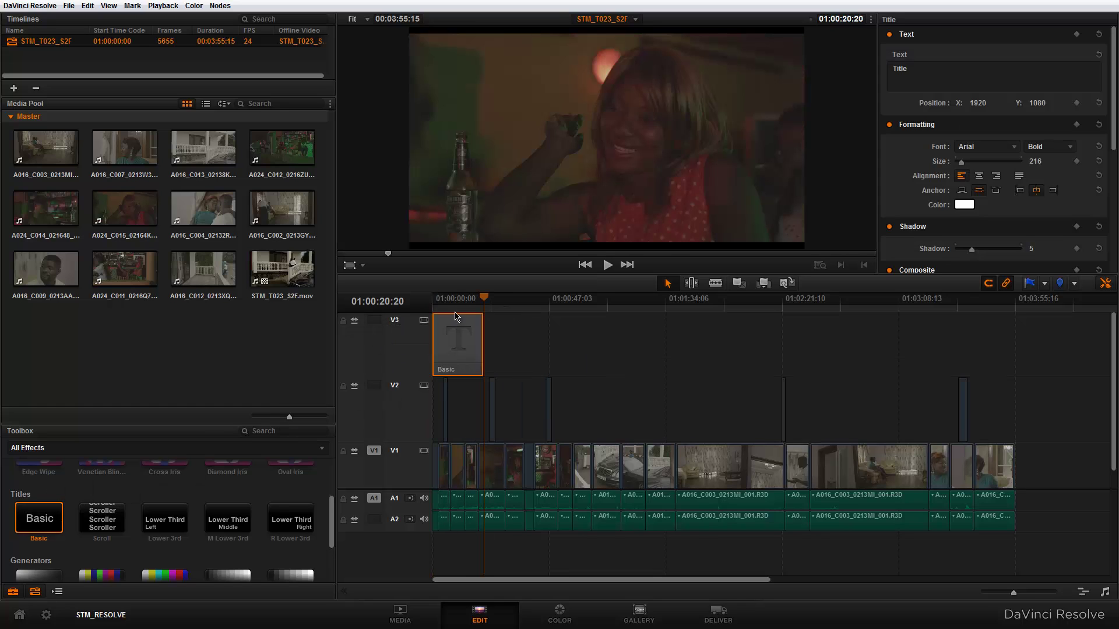
- Change the title's text to "SEE THRU ME" and its size to 236, with the playhead over the title
left_click(923, 71)
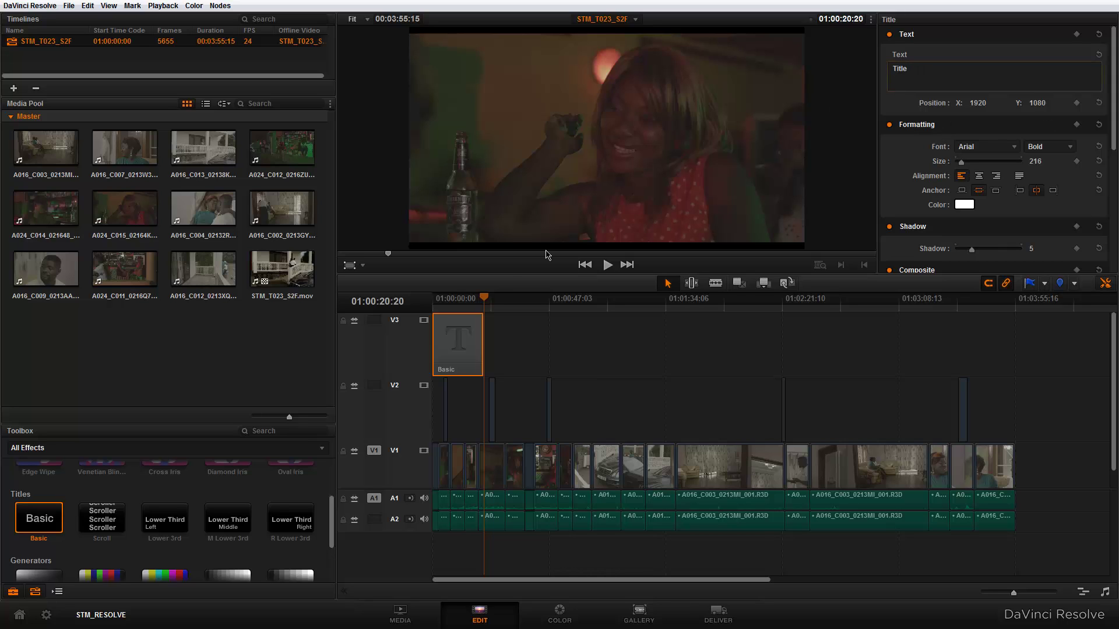
left_click(446, 300)
left_click_drag(932, 73, 865, 76)
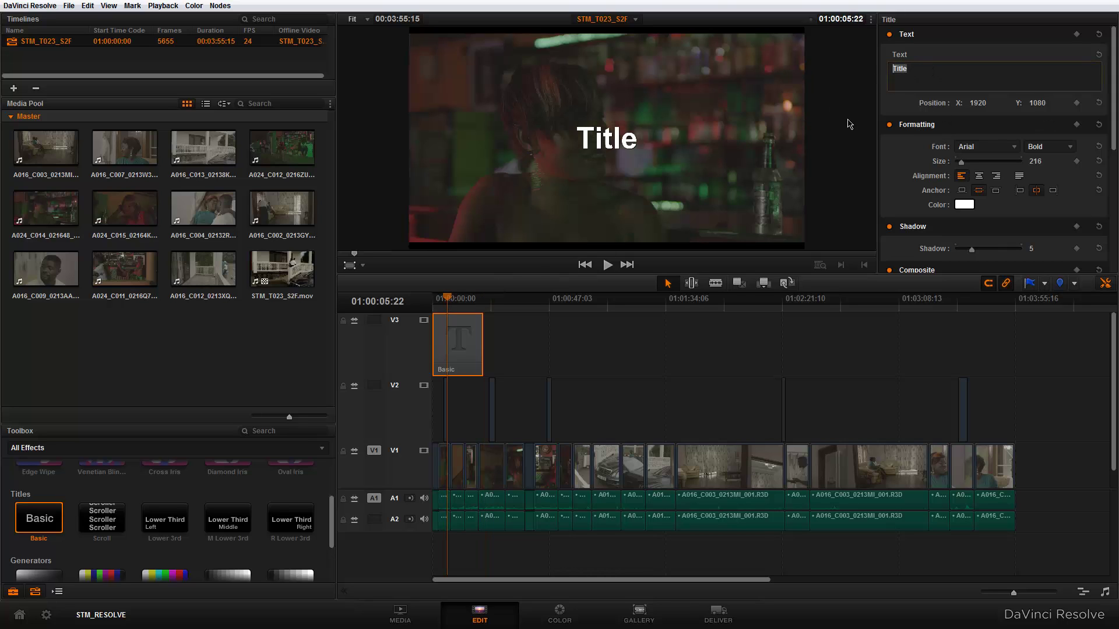
type("SEE ")
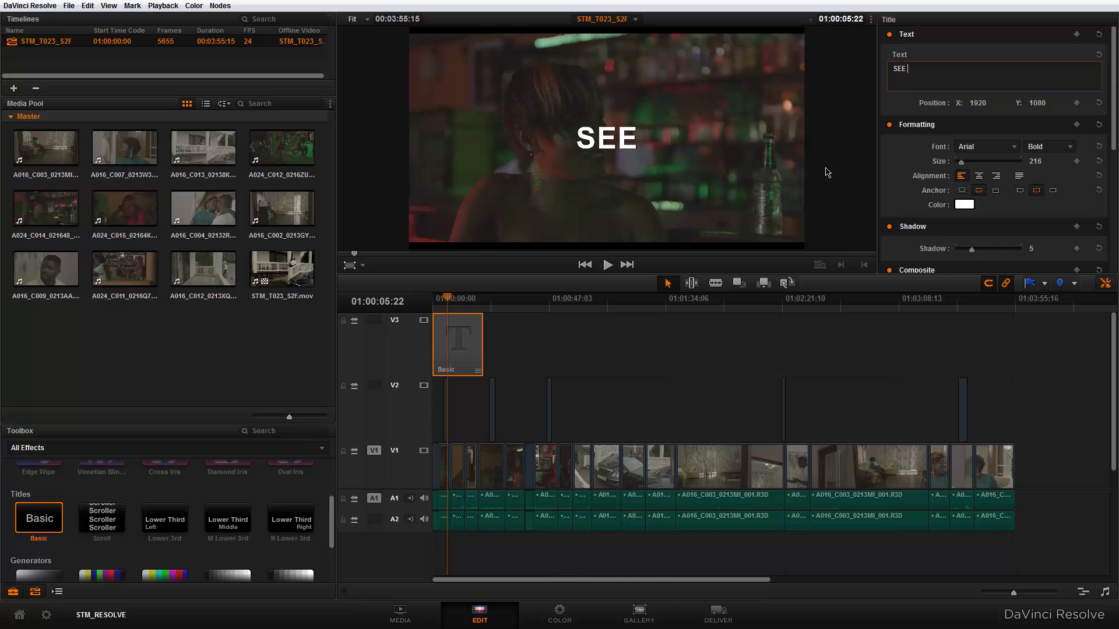
type("THRU ME")
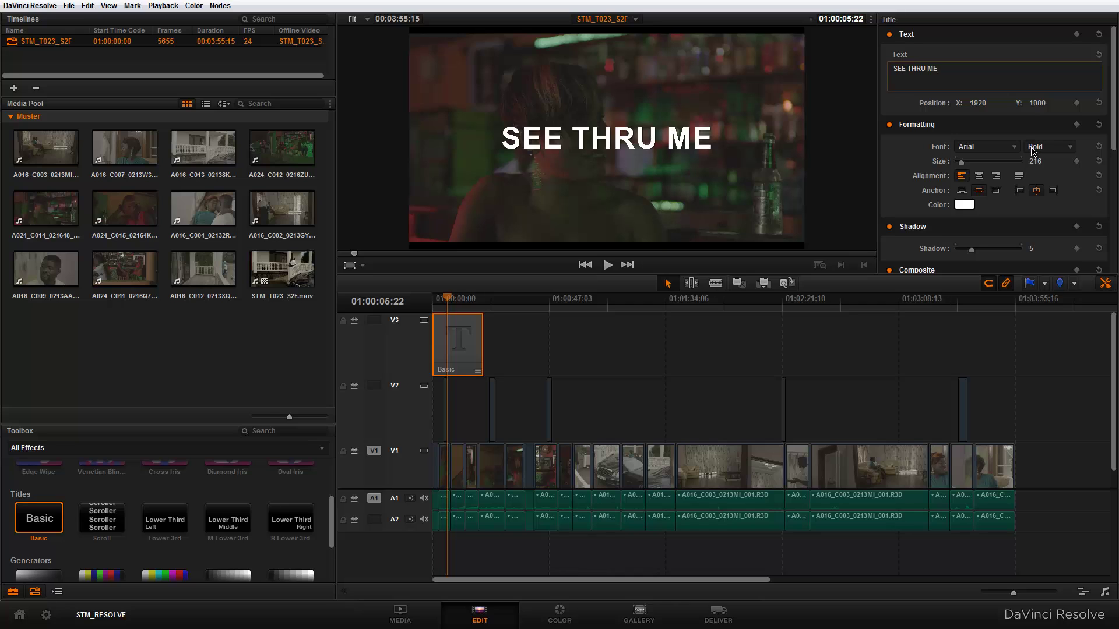
left_click_drag(962, 162, 943, 223)
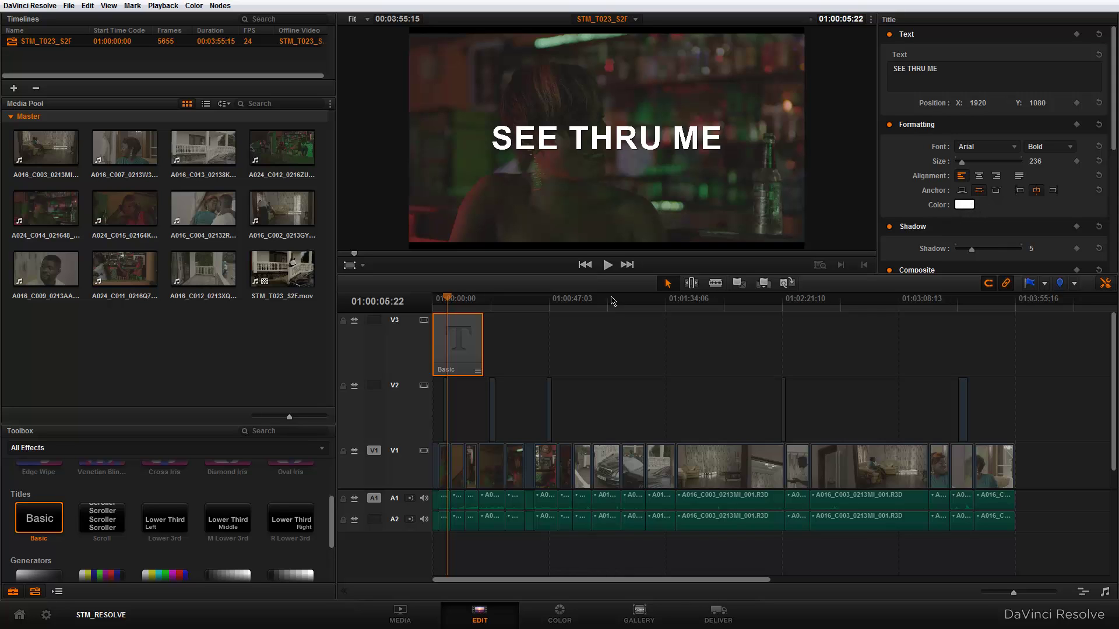
- Move the "SEE THRU ME" title further along track V3 and delete it
left_click_drag(465, 344, 879, 341)
right_click(879, 342)
left_click(882, 411)
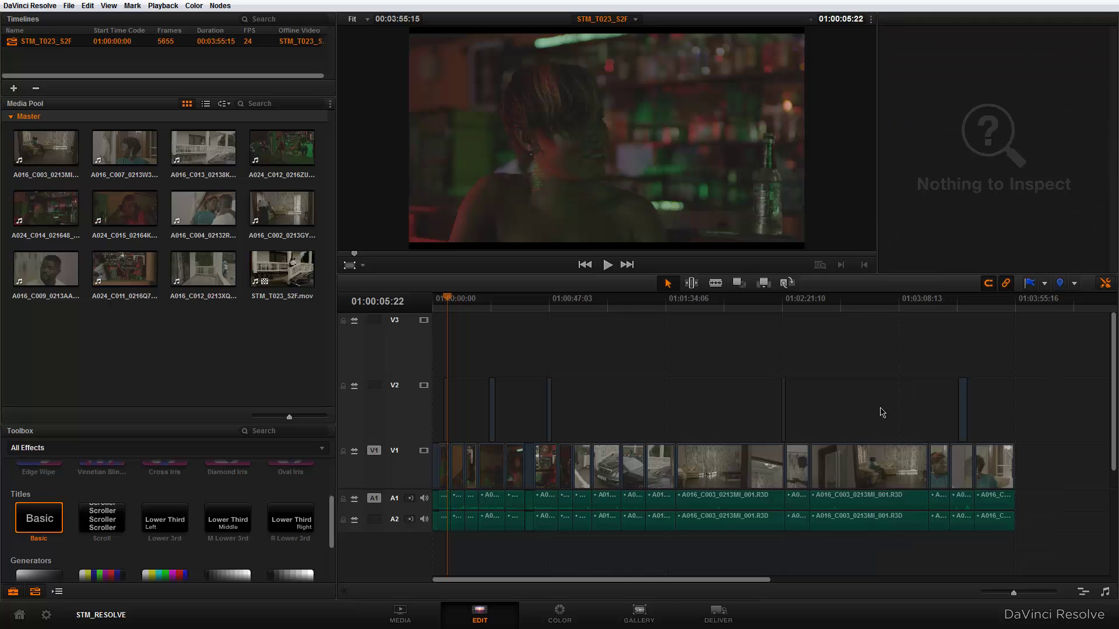
- Return the playhead to the start of the timeline and review the available titles, generators and transitions
left_click_drag(449, 304, 410, 313)
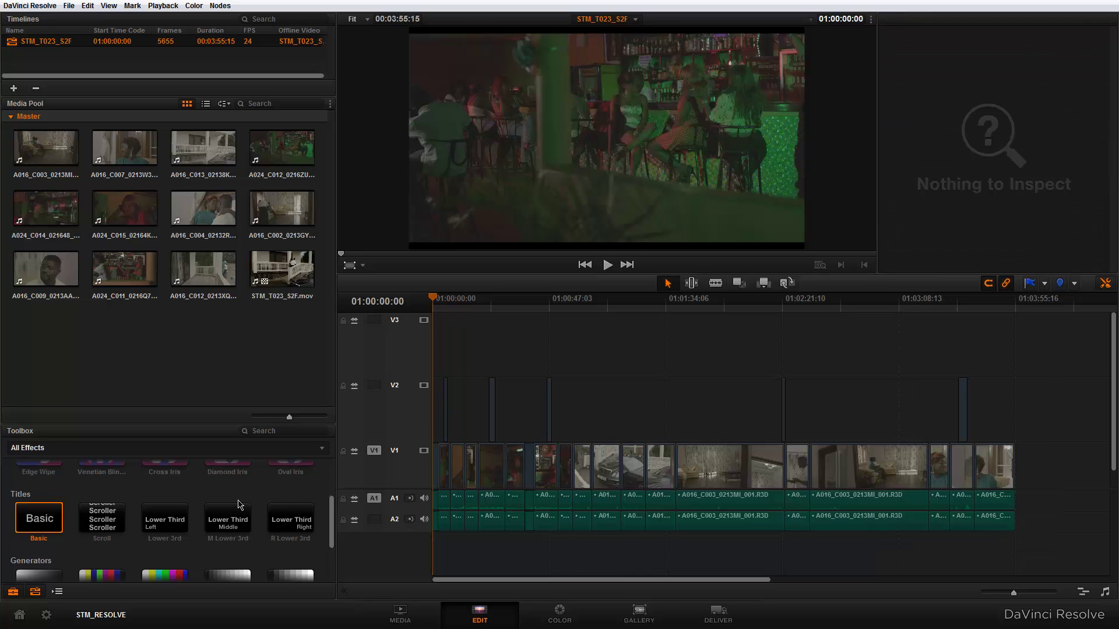
left_click_drag(332, 520, 330, 558)
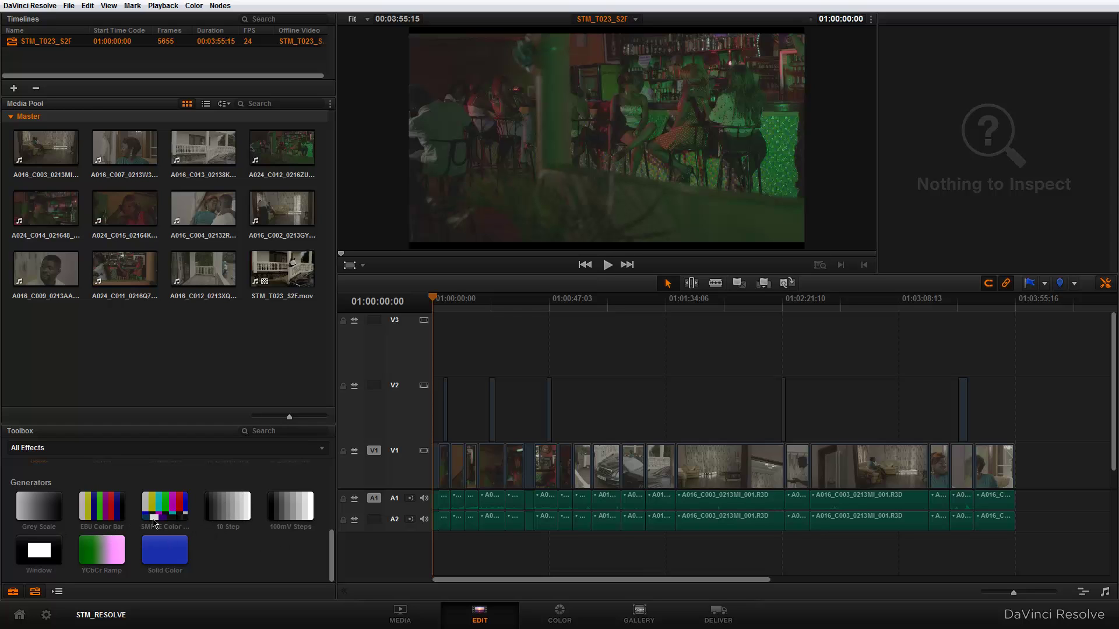
left_click_drag(334, 549, 334, 443)
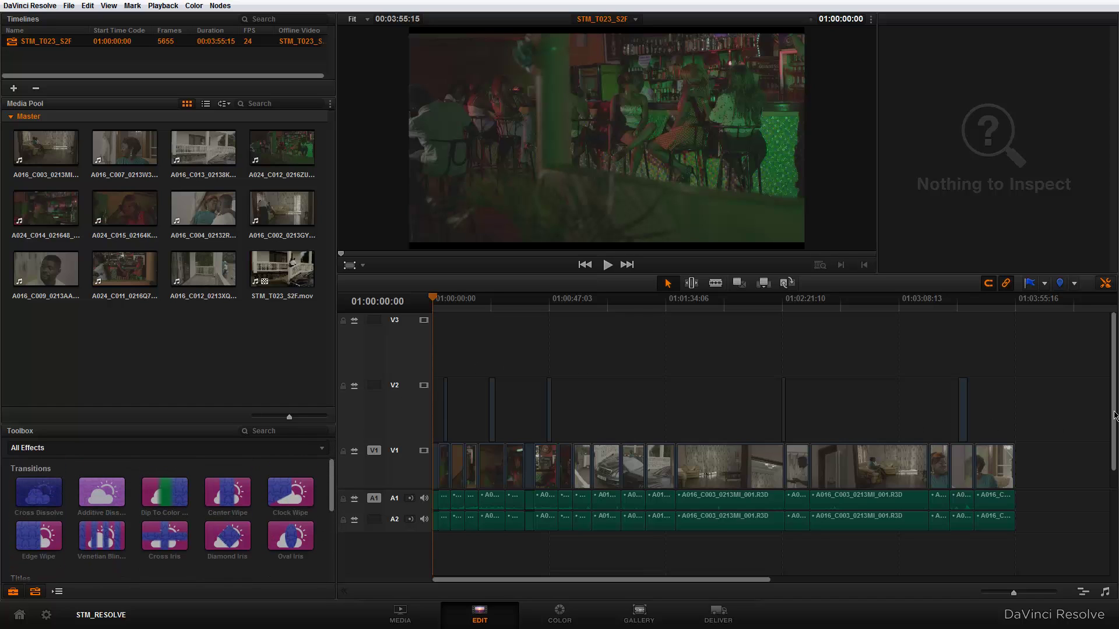
left_click_drag(1115, 379, 1114, 401)
- Grade clip 01 on the Color page: Lift to -0.05, Gain to 1.15, and the Gamma balance slightly toward red
left_click(561, 615)
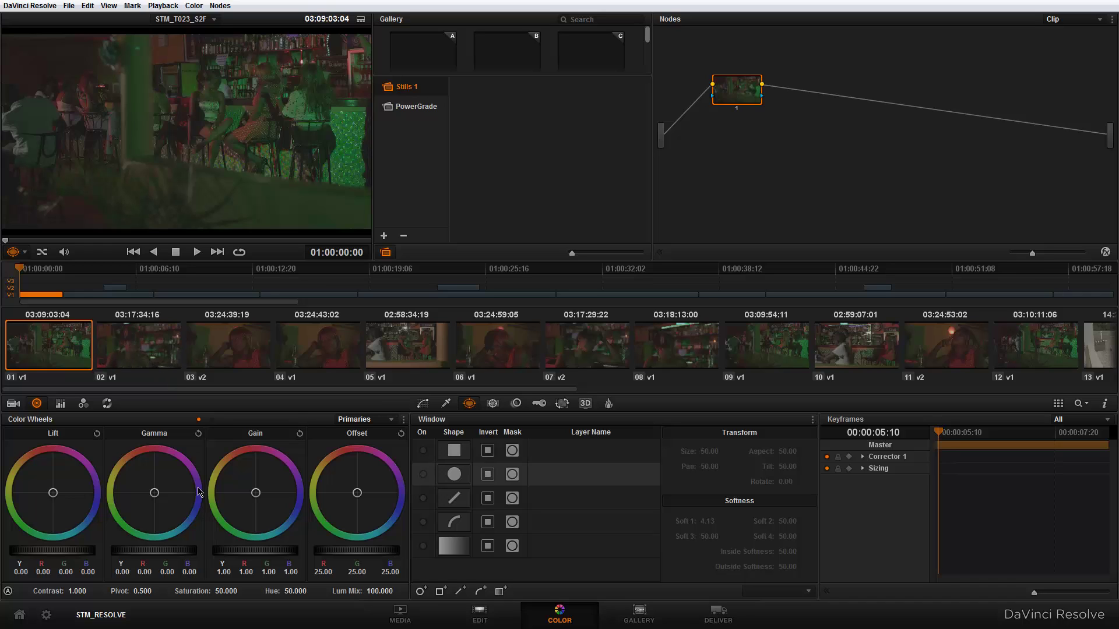
left_click_drag(176, 553, 92, 573)
left_click_drag(257, 557, 342, 545)
left_click_drag(63, 554, 19, 548)
left_click_drag(58, 543, 33, 542)
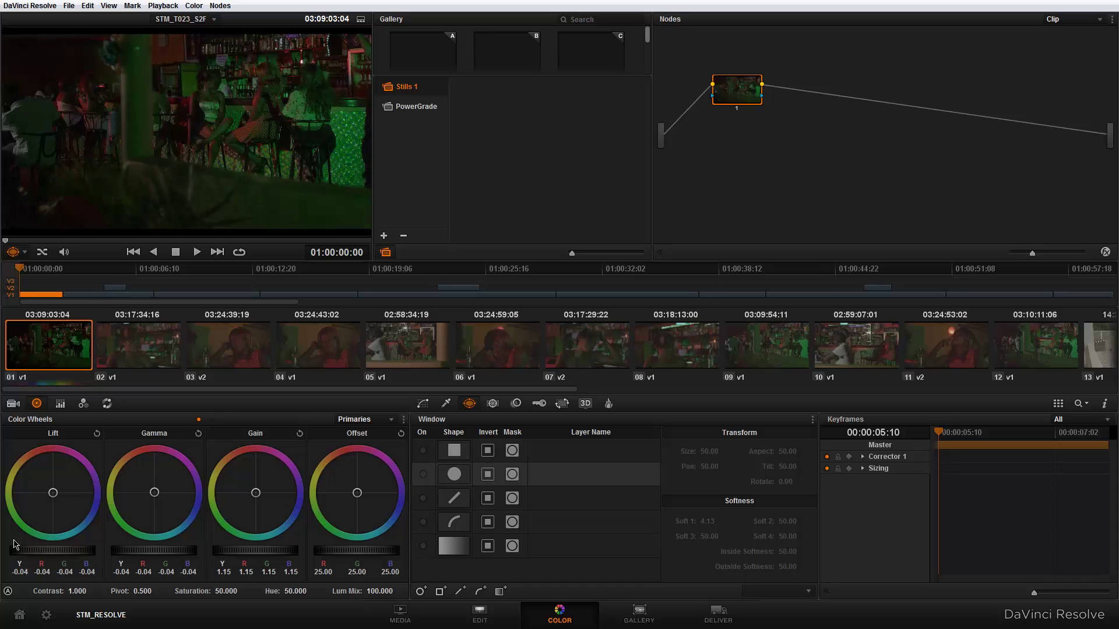
left_click_drag(142, 551, 198, 542)
left_click_drag(165, 494, 153, 490)
- Turn on the Selected Clips split screen from clip 01 and add clips 02, 03 and 04 to the comparison
left_click(146, 356)
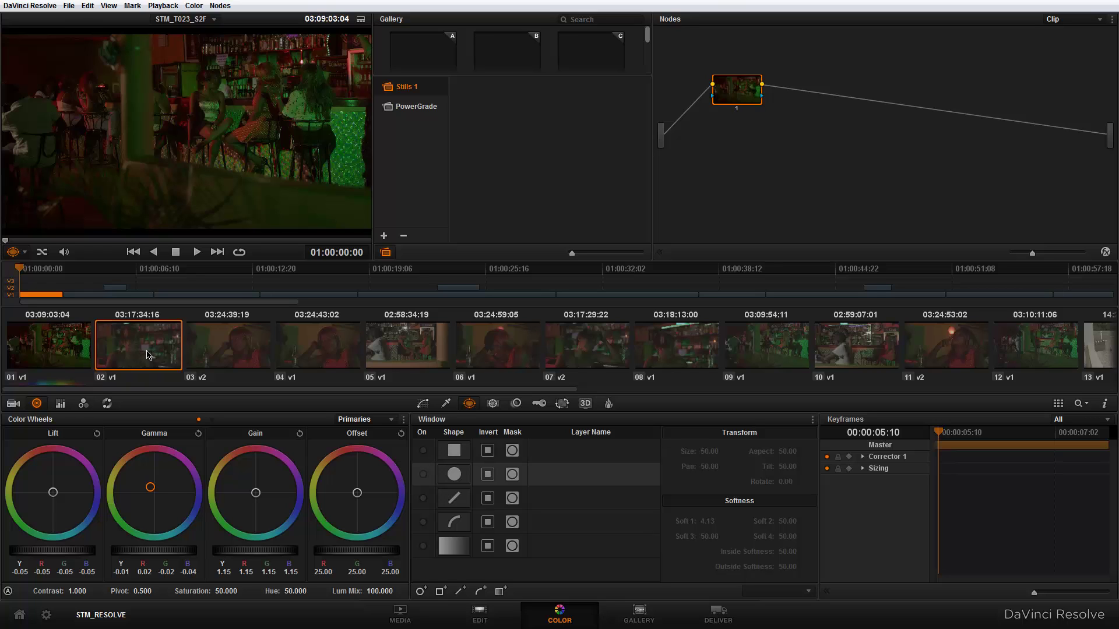
left_click(90, 354)
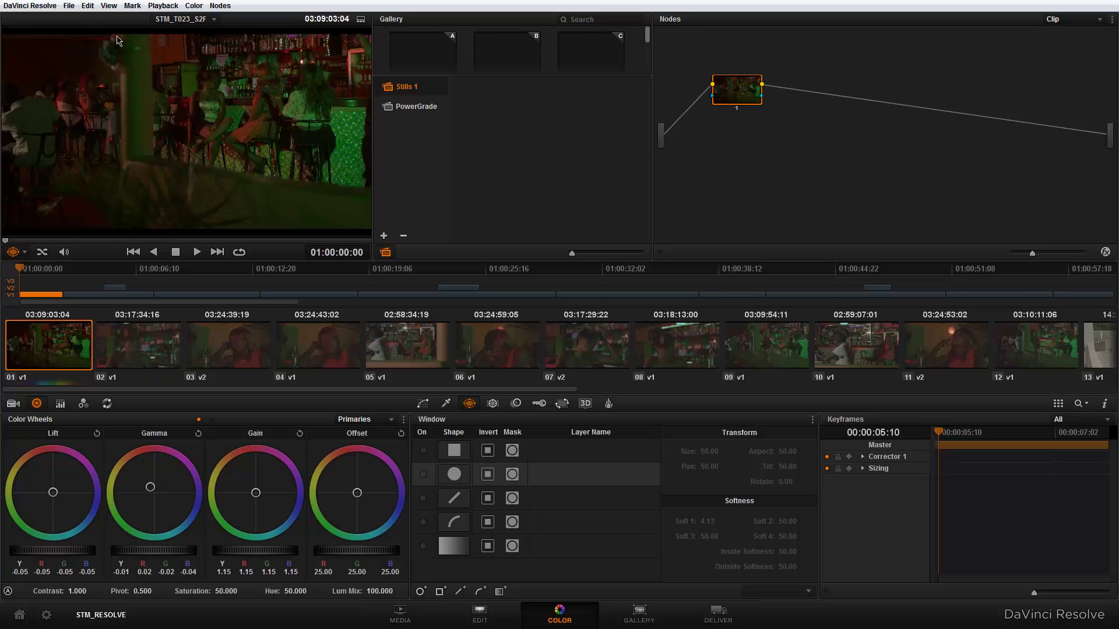
left_click(109, 7)
mouse_move(188, 423)
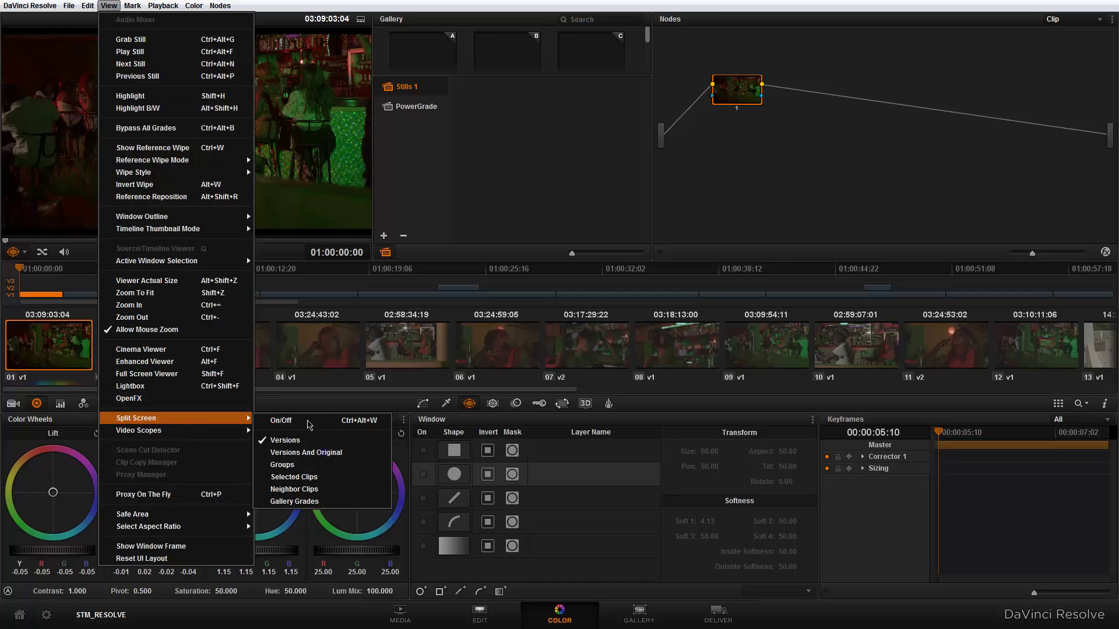
left_click(314, 489)
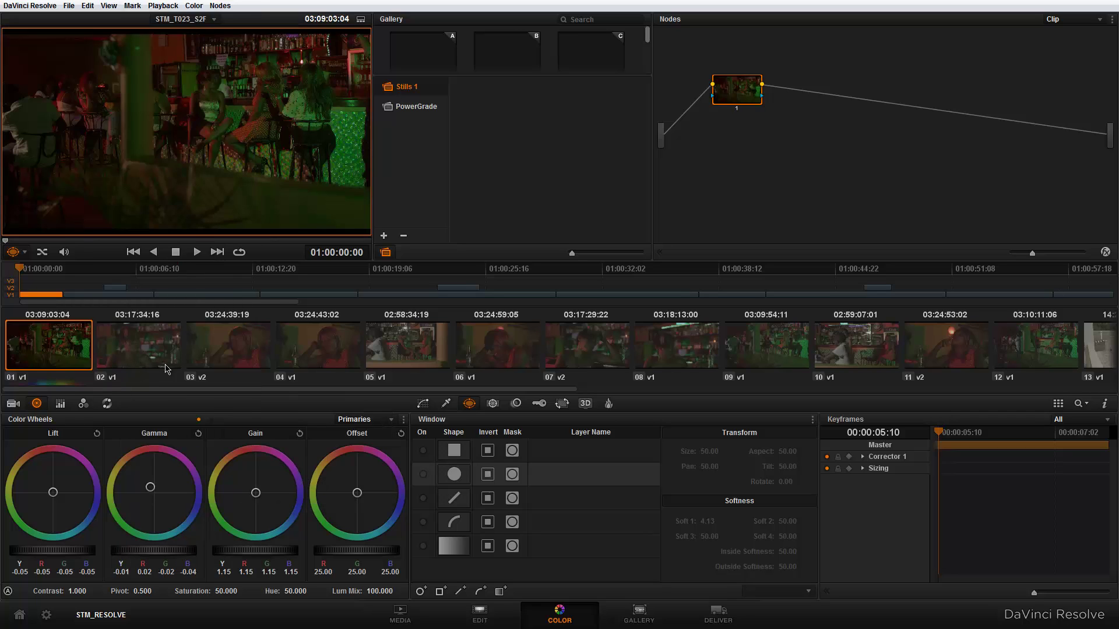
left_click(154, 350, "ctrl")
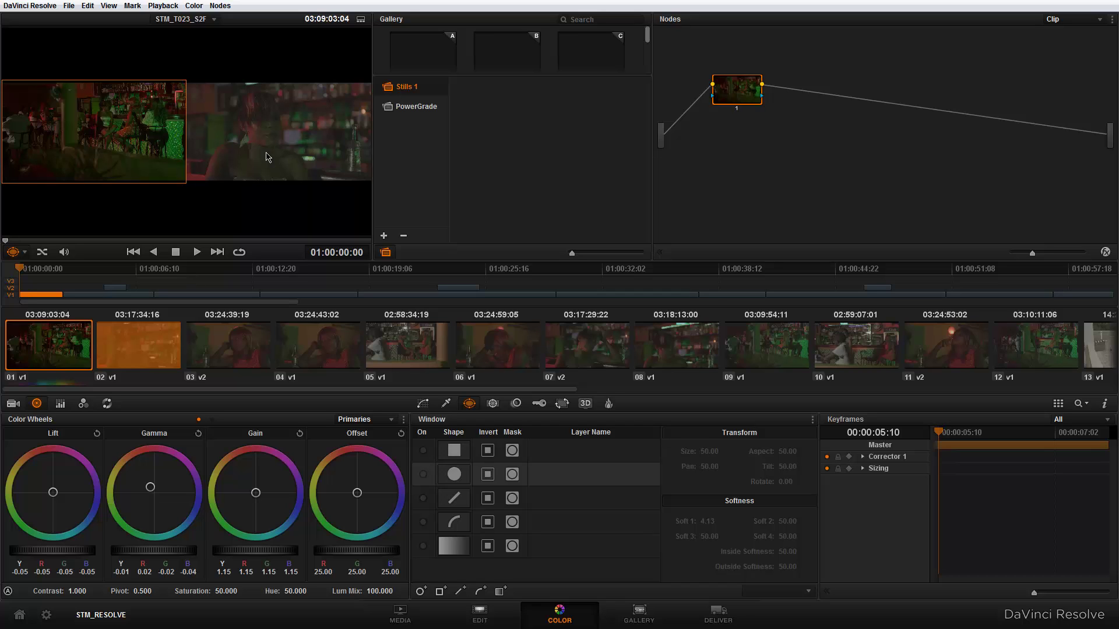
left_click(237, 364, "ctrl")
left_click(297, 351, "ctrl")
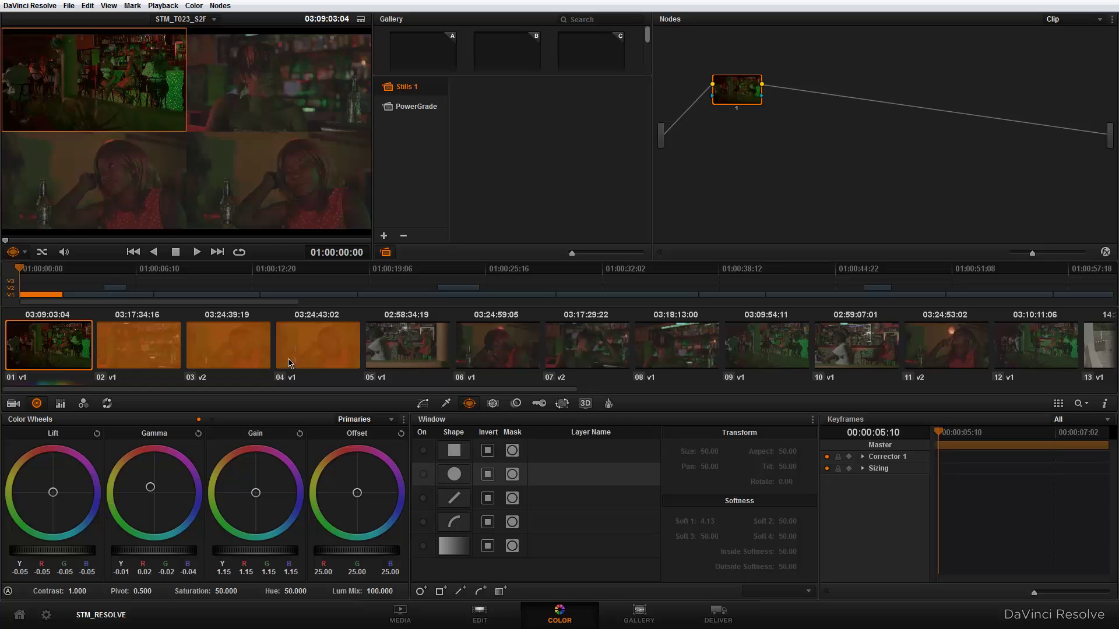
- Grade clip 02 beside clips 01, 03 and 04 in split screen: Lift to -0.03, Gain to 1.06, Gamma balance slightly toward red
left_click(160, 348)
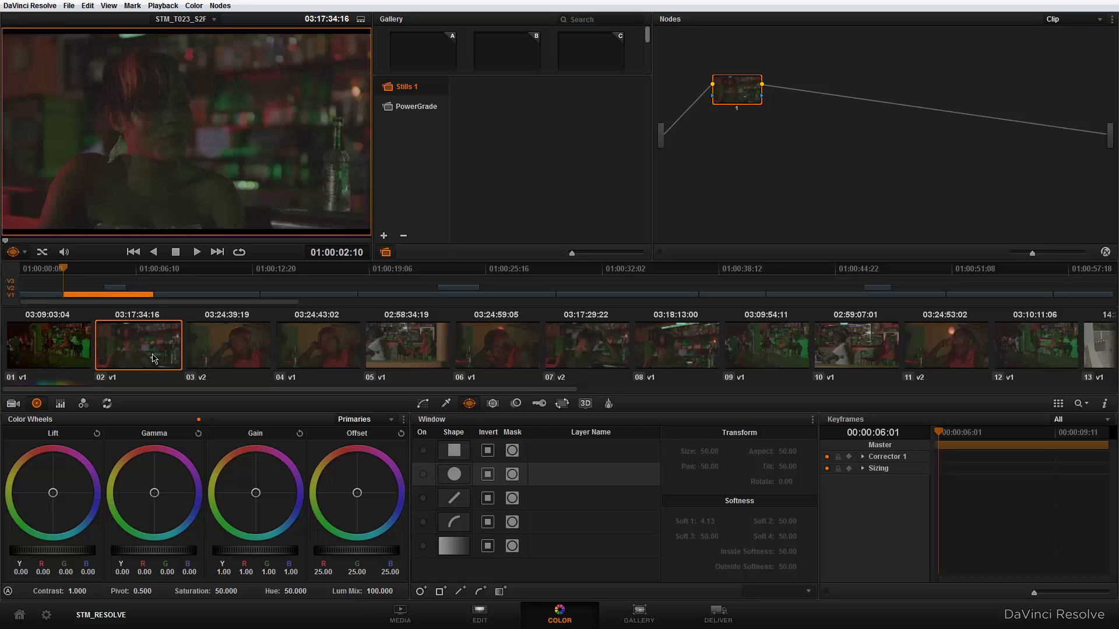
left_click(67, 360, "ctrl")
left_click(242, 360, "ctrl")
left_click(285, 354, "ctrl")
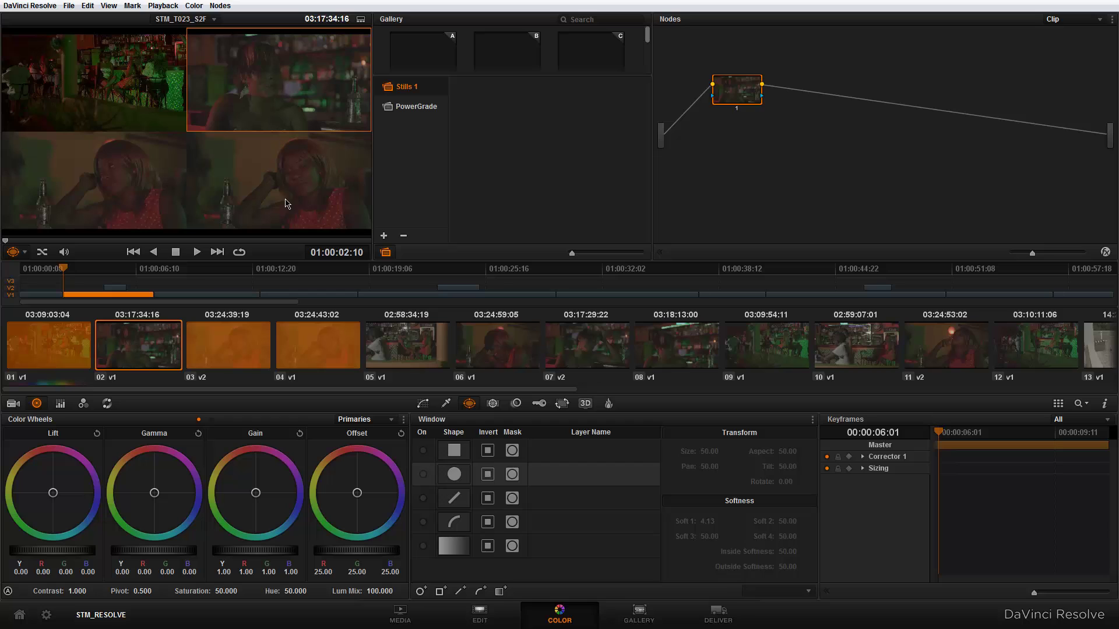
left_click_drag(271, 554, 293, 561)
left_click_drag(68, 554, 13, 554)
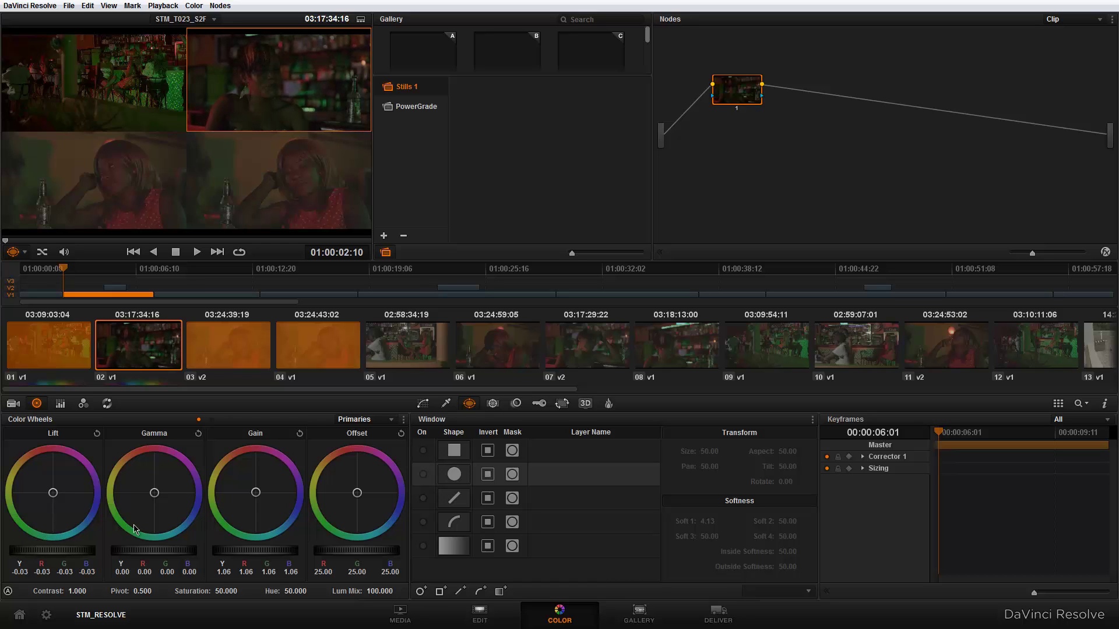
left_click_drag(164, 553, 147, 553)
left_click_drag(160, 501, 142, 464)
- Compare clips 05 and 06 in the split screen too, then deselect every clip except 02 and turn Split Screen off
left_click(418, 354, "ctrl")
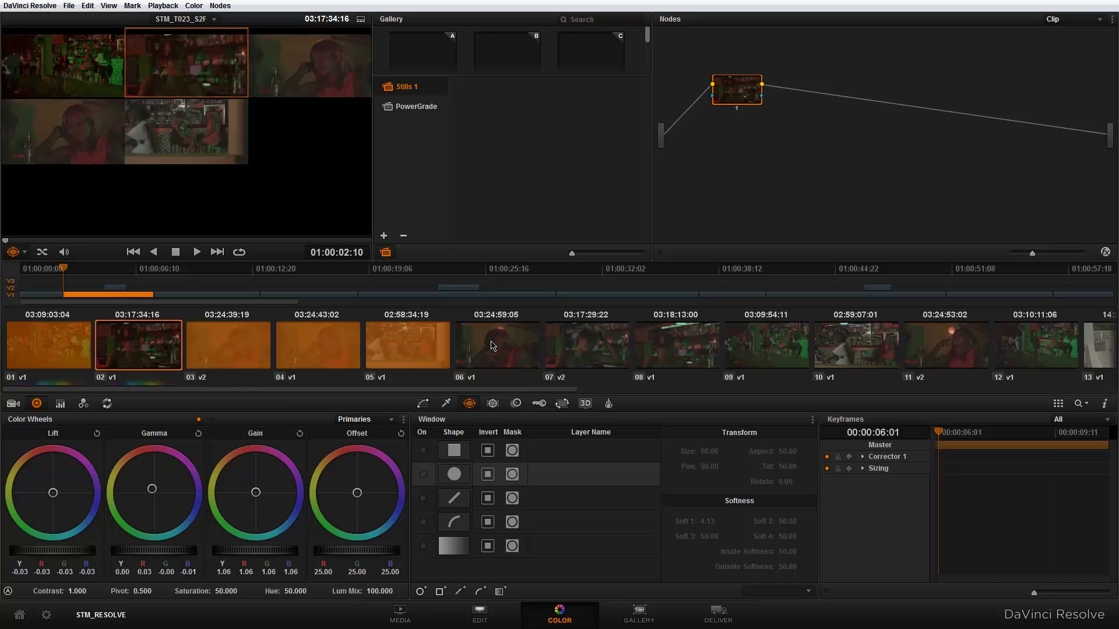
left_click(531, 352, "ctrl")
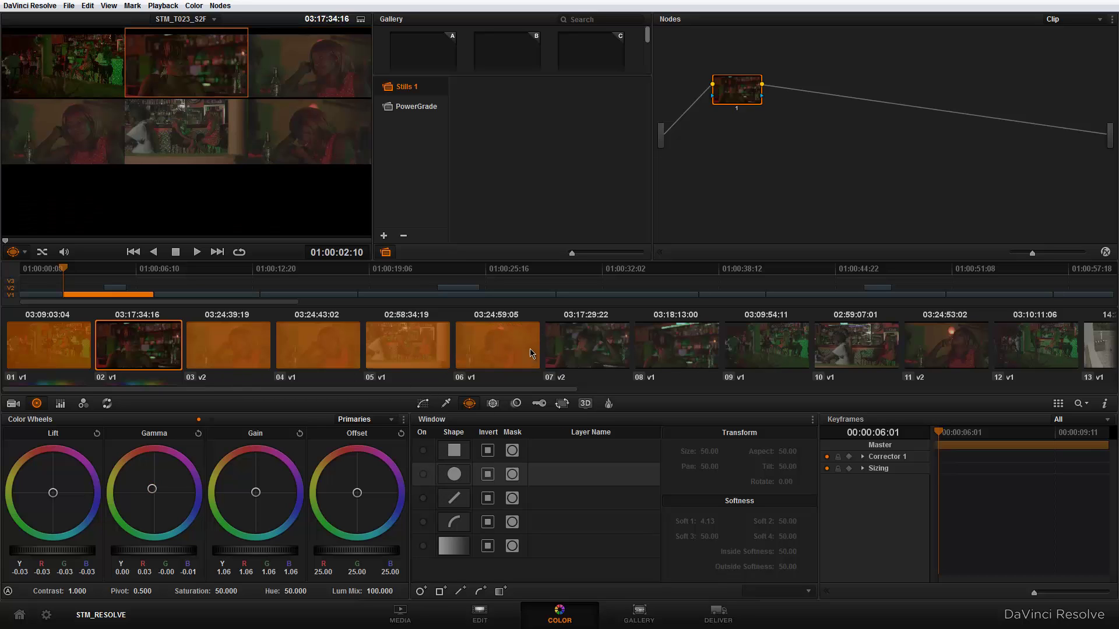
left_click(477, 351, "ctrl")
left_click(385, 350, "ctrl")
left_click(286, 350, "ctrl")
left_click(233, 350, "ctrl")
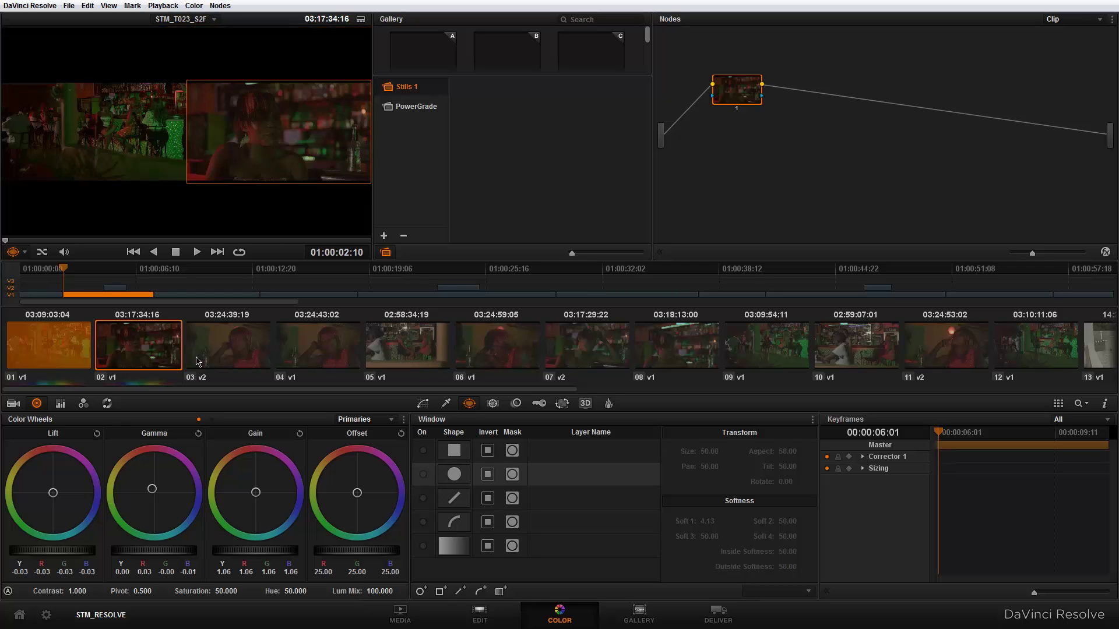
left_click(84, 362, "ctrl")
left_click(109, 6)
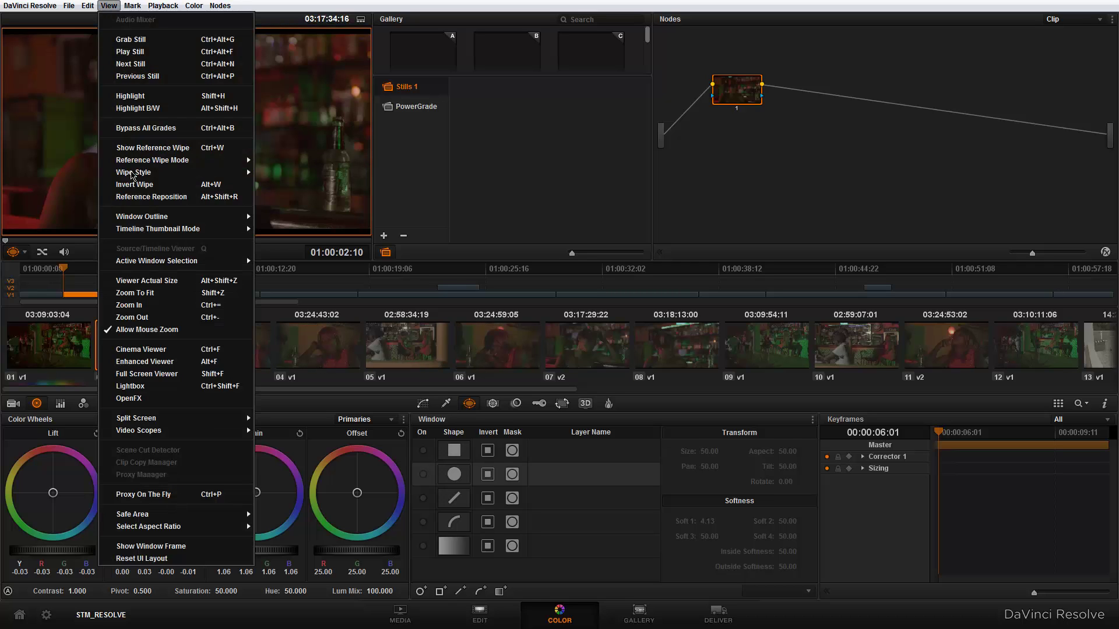
left_click(270, 420)
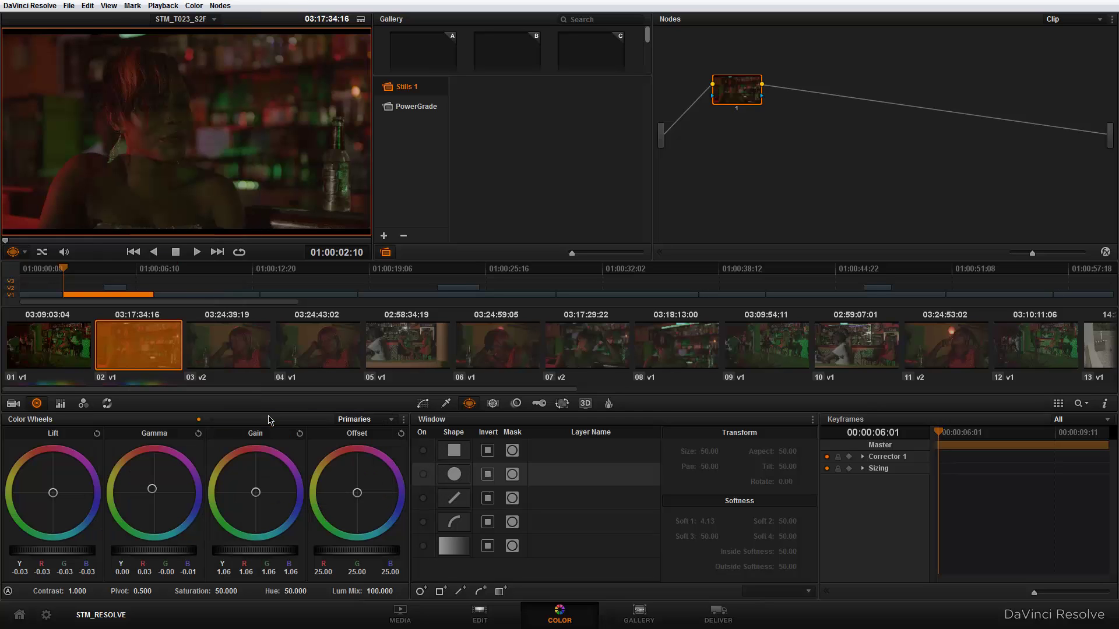
- Open the Lightbox, show its color controls, select the third clip and enlarge the thumbnails to seven per row
left_click(82, 355)
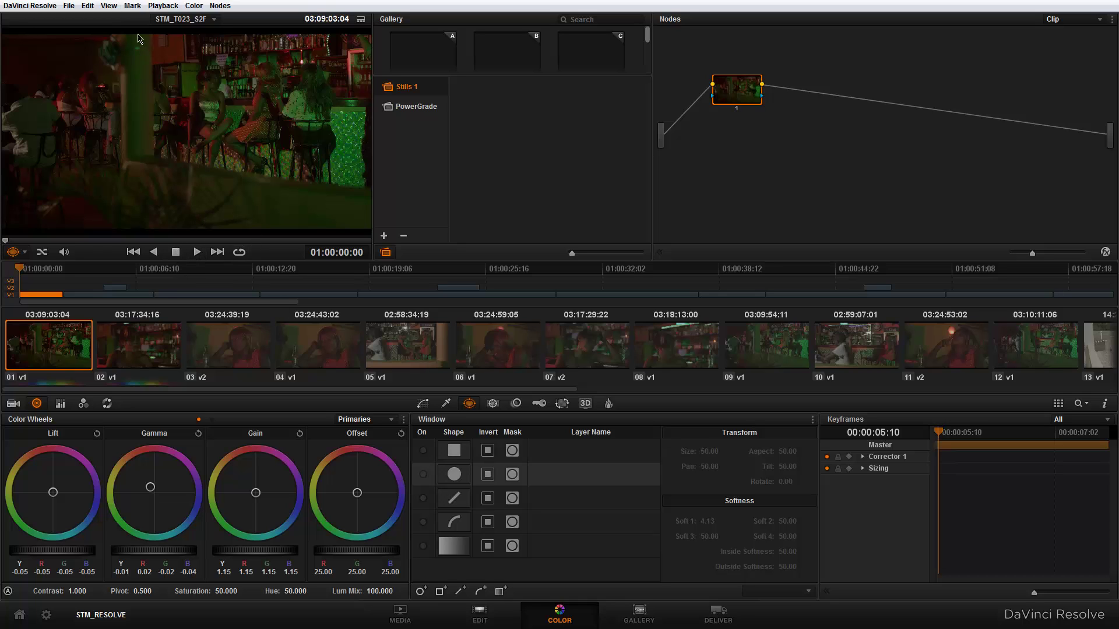
left_click(110, 6)
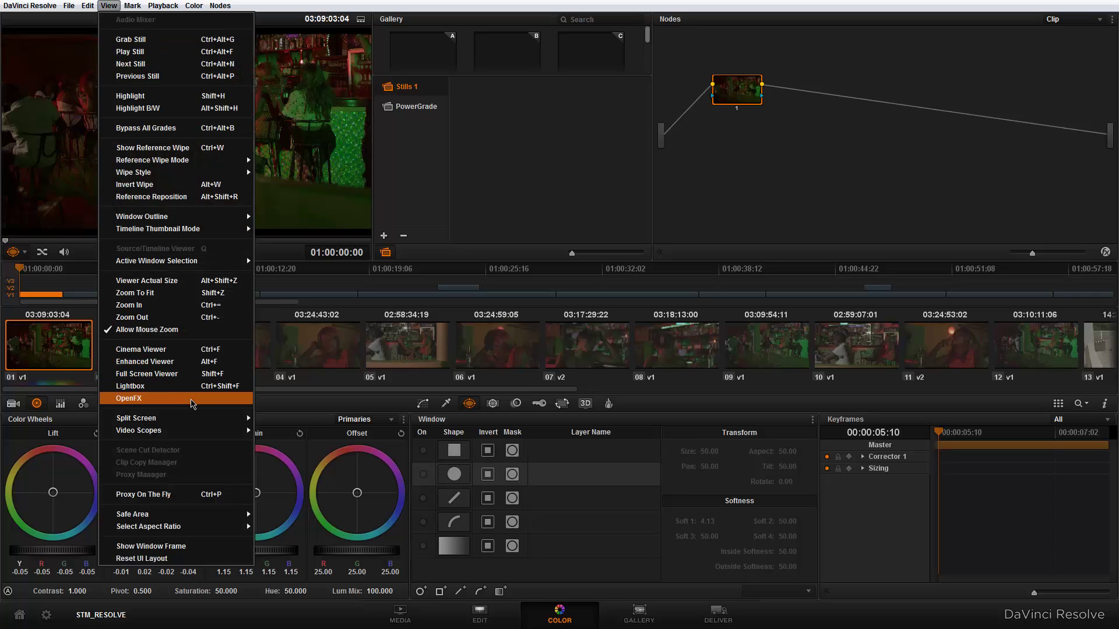
left_click(198, 393)
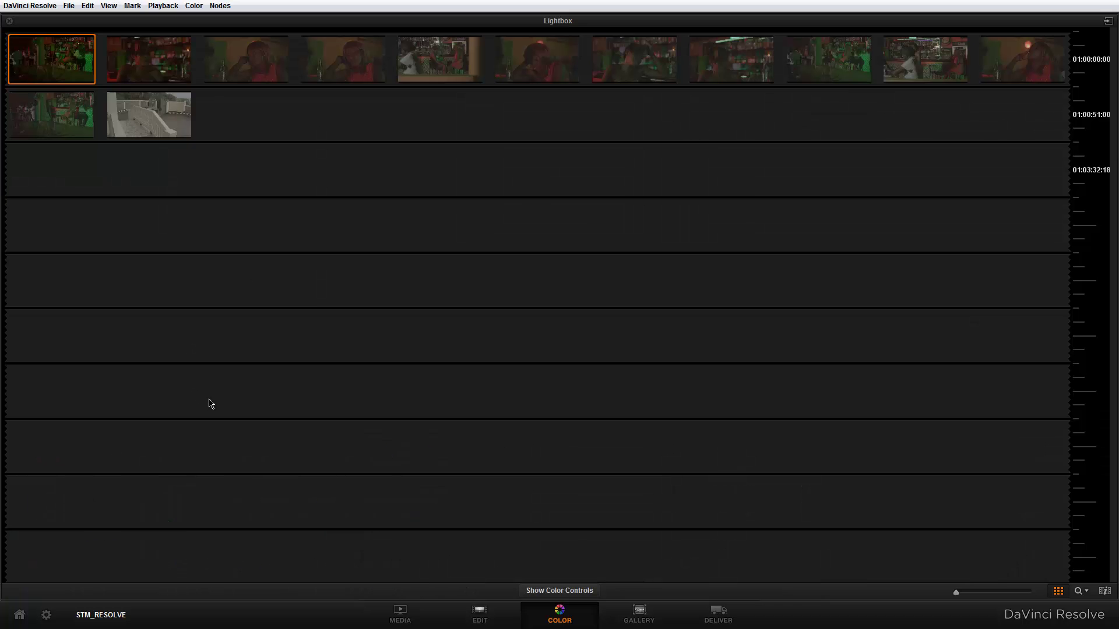
left_click(565, 591)
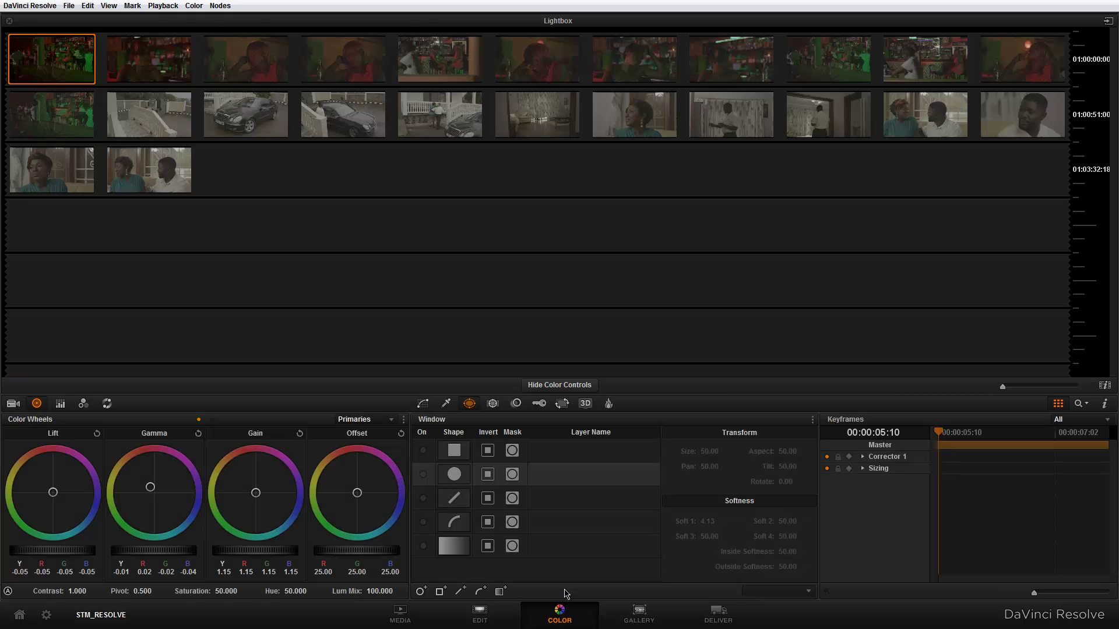
left_click(233, 81)
left_click_drag(1009, 389, 1050, 388)
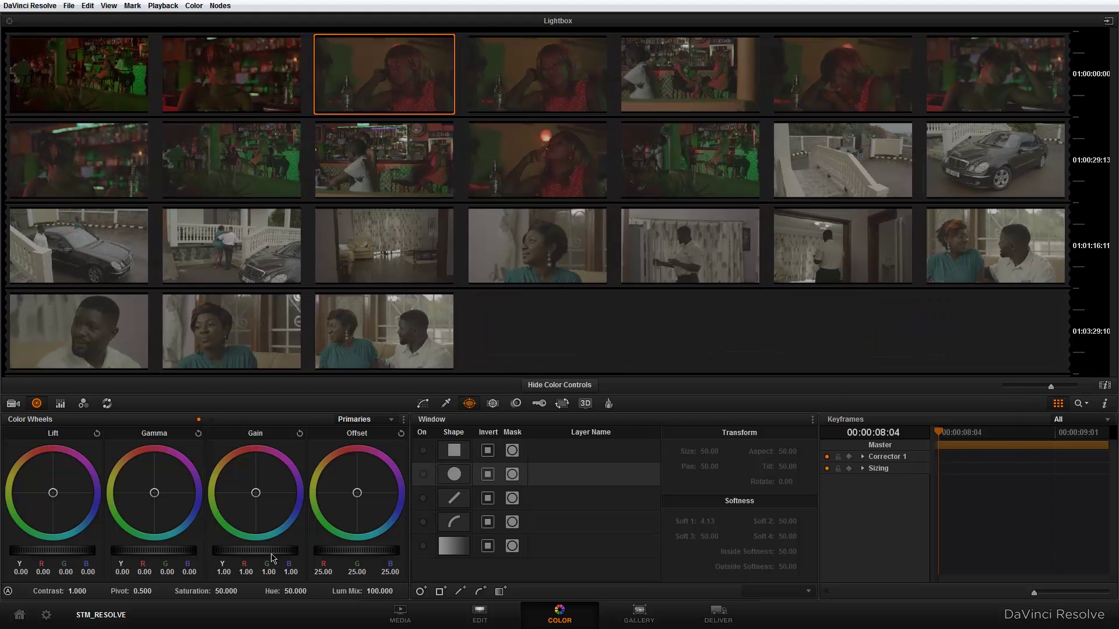
- Grade the third clip in the Lightbox with Gain at 1.29 and Gamma at -0.01, and hide the color controls
left_click_drag(274, 551, 372, 544)
left_click_drag(173, 555, 147, 530)
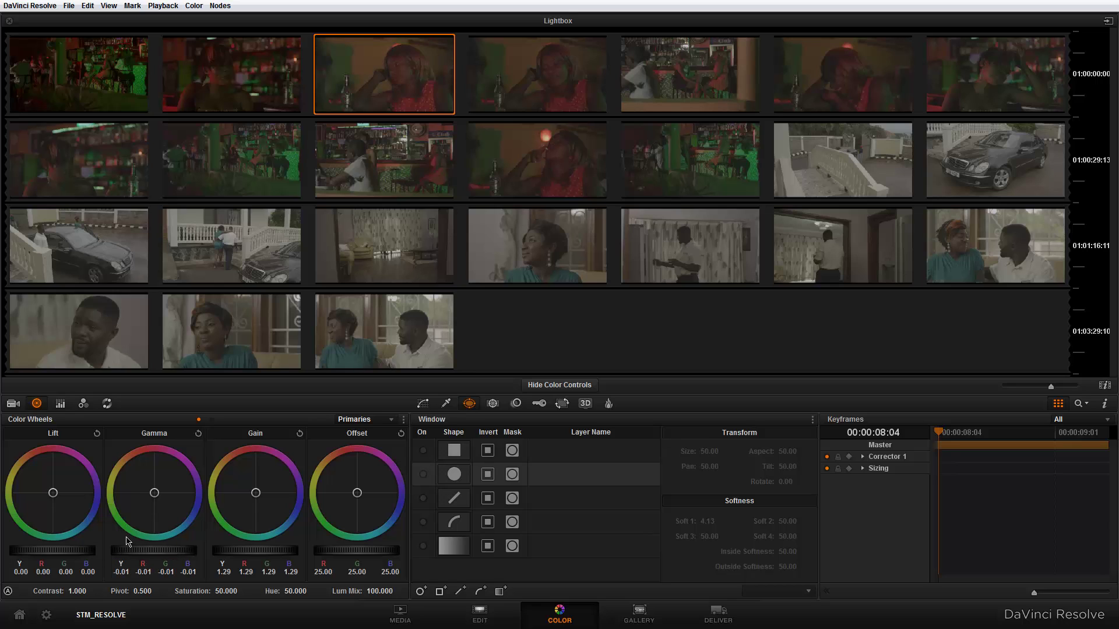
left_click(582, 386)
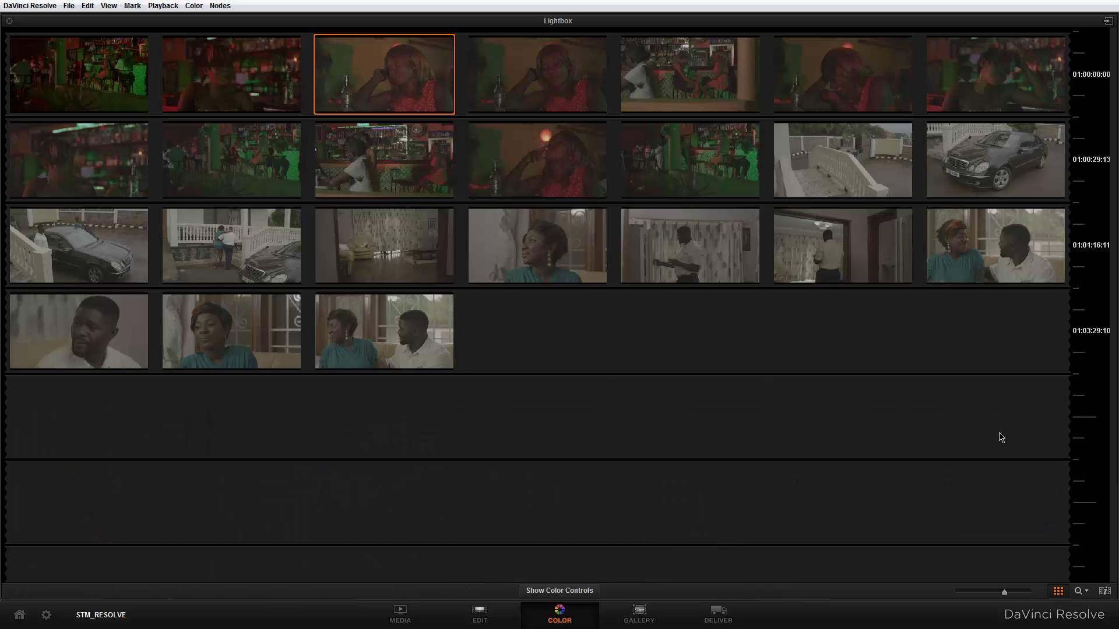
- Shrink the Lightbox thumbnails to nine per row and close the Lightbox
left_click_drag(1002, 591, 976, 592)
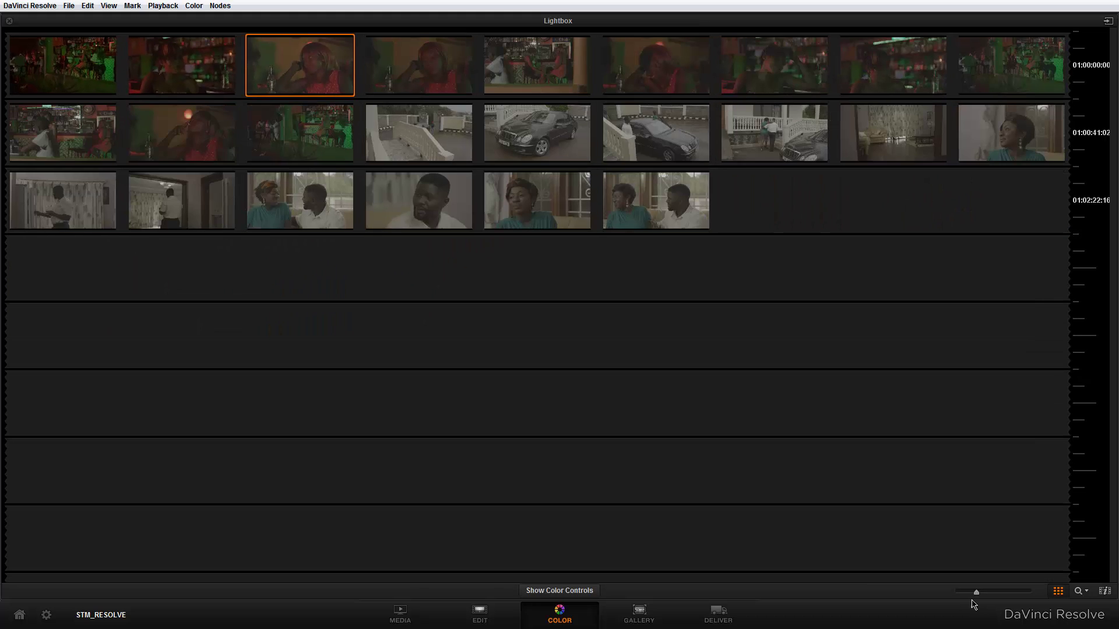
left_click(108, 5)
left_click(167, 387)
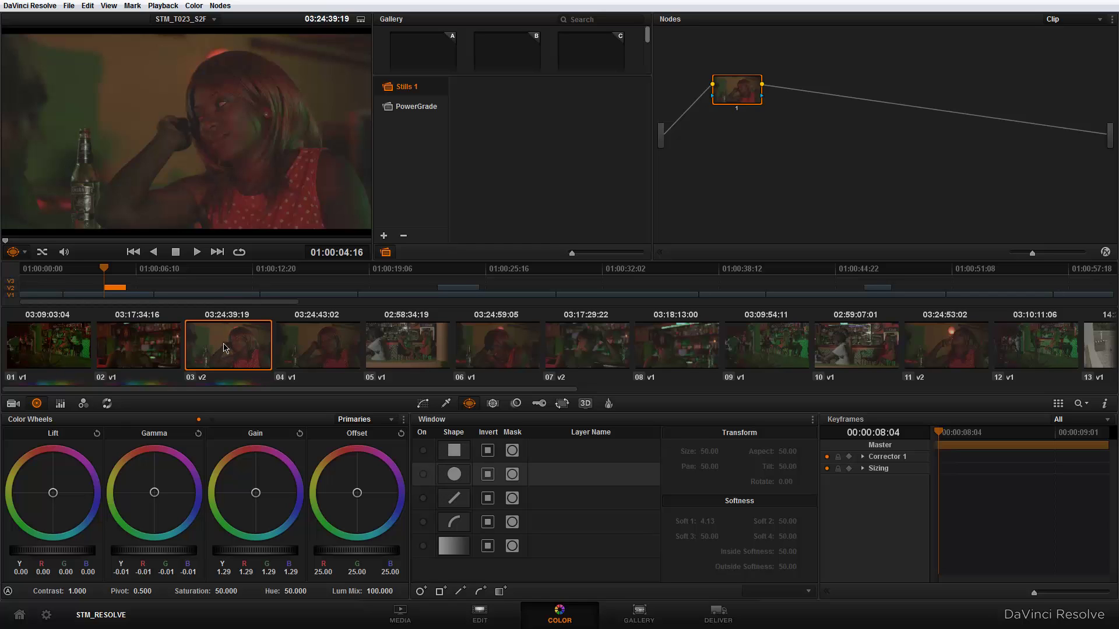
- Push clip 03's Gamma and Lift balance toward orange, with Lift about 0.05 red, -0.01 green and -0.06 blue
left_click_drag(159, 499, 150, 432)
left_click_drag(153, 497, 145, 462)
left_click_drag(57, 492, 21, 459)
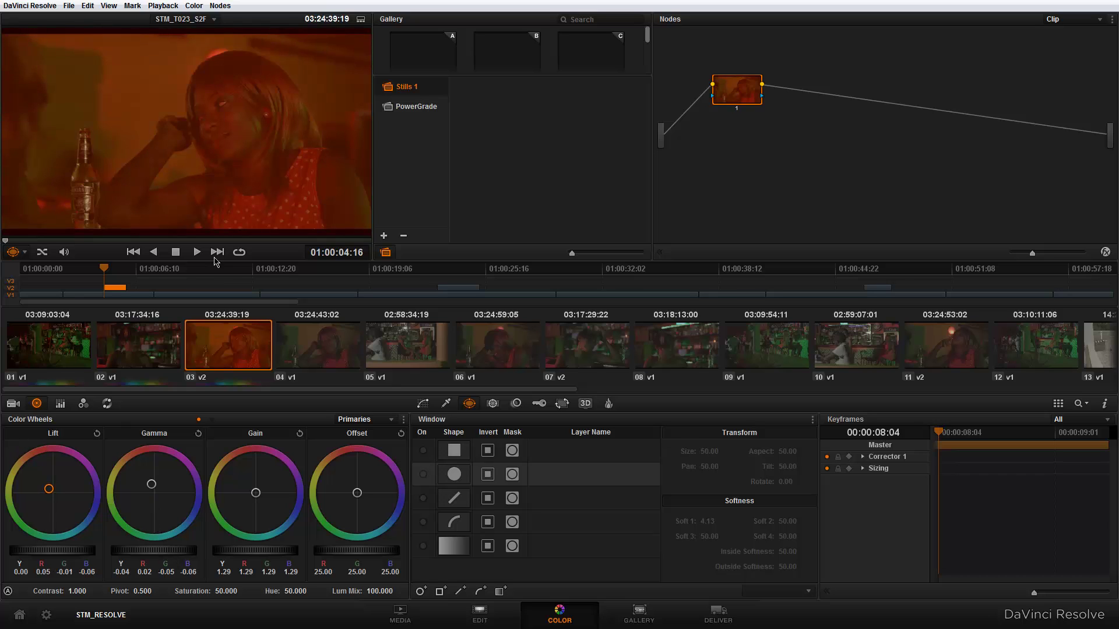
- Add a new color grading version to clip 03 and place a serial node after node 1
left_click(194, 5)
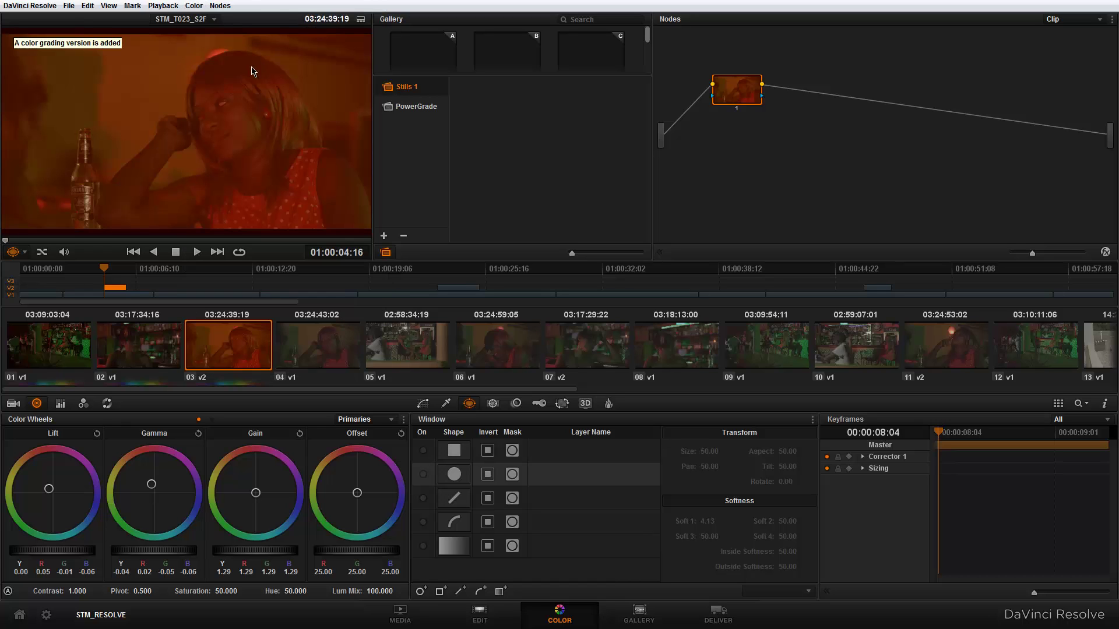
left_click(232, 63)
left_click(220, 6)
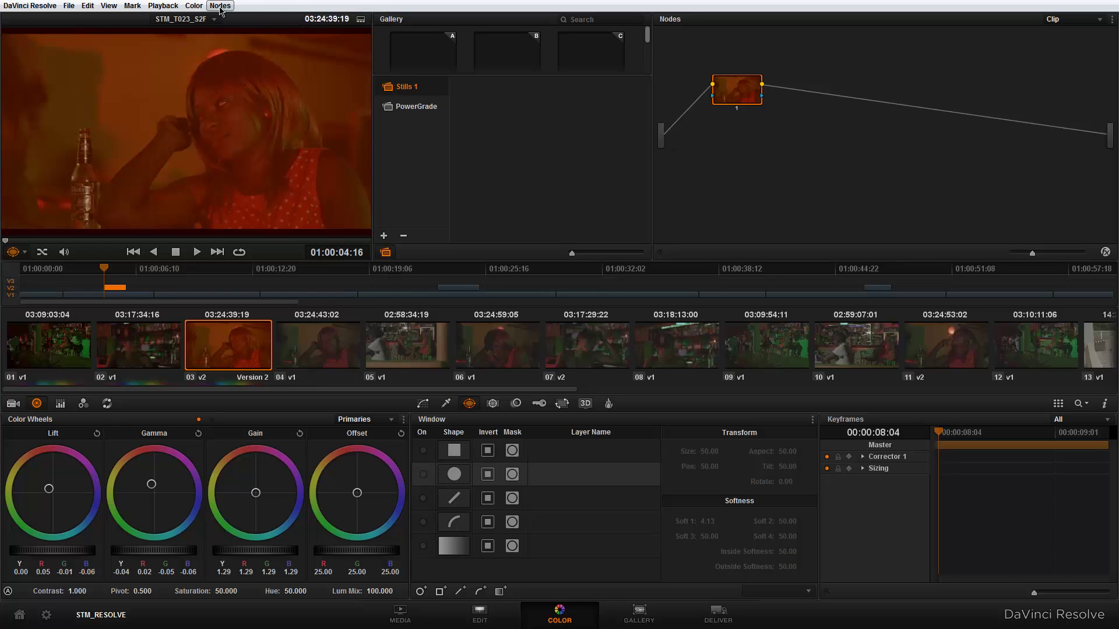
left_click(239, 18)
left_click(798, 109)
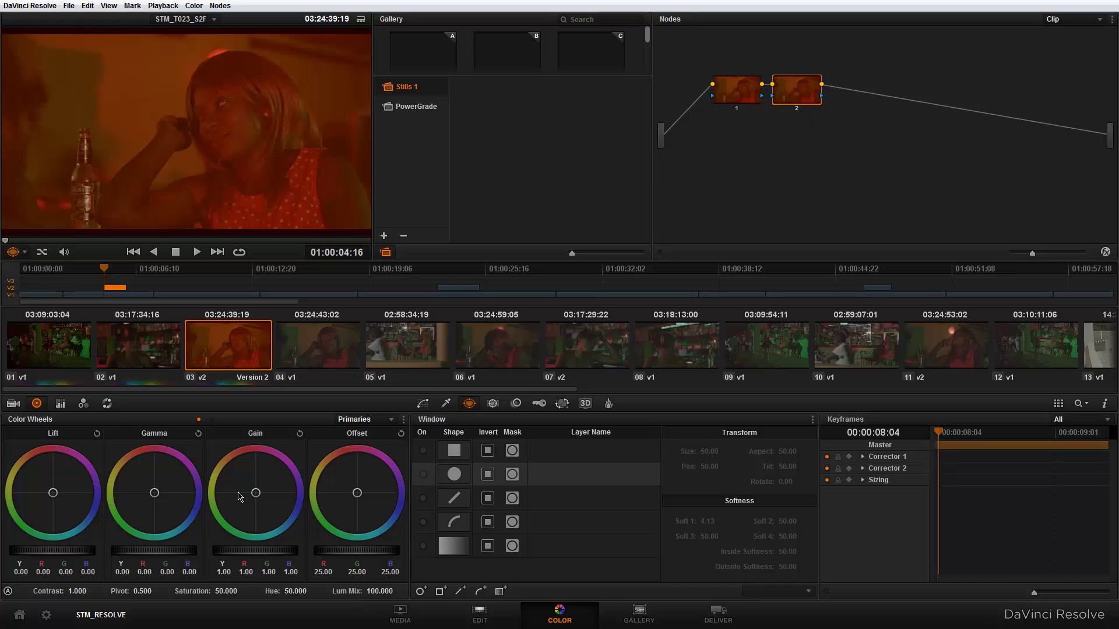
- Grade node 2 toward blue-violet in Gamma and Lift, with Gain at 1.17 and both master Lift and Gamma at -0.05
left_click_drag(167, 496, 235, 538)
left_click_drag(51, 494, 102, 557)
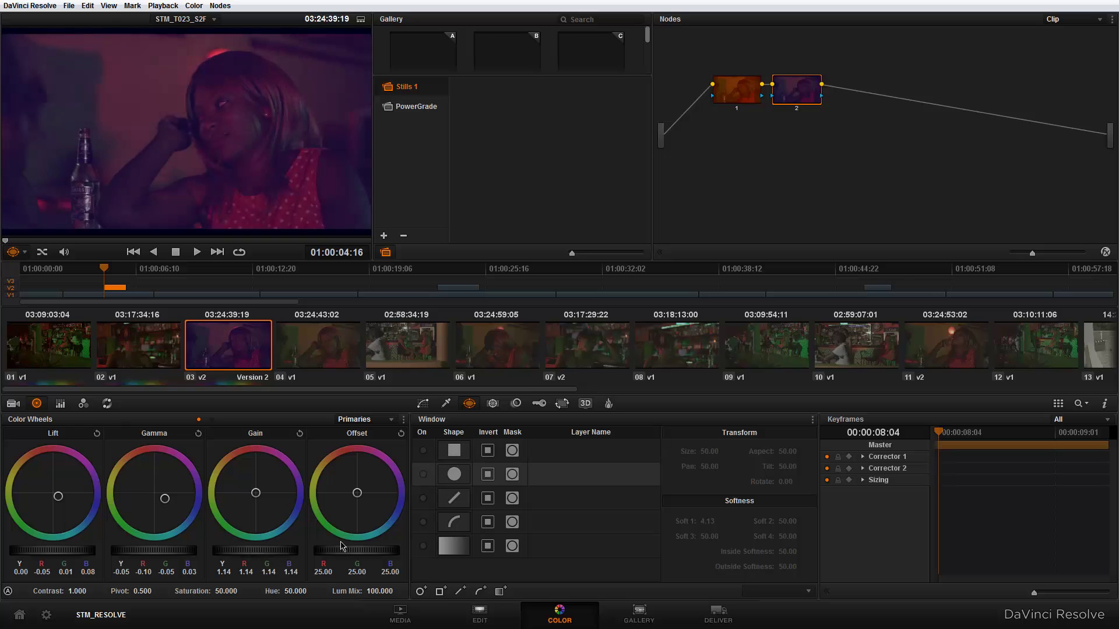
left_click_drag(245, 553, 274, 552)
left_click_drag(76, 551, 21, 561)
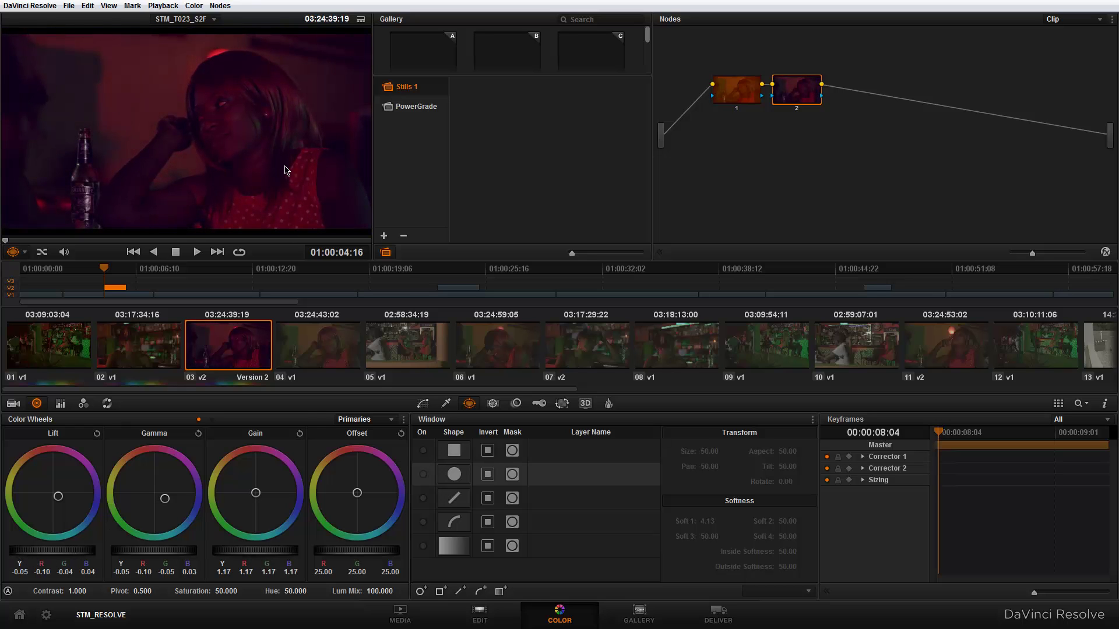
- Add another color grading version to clip 03 and a third serial node, placed slightly below and apart from node 2
left_click(220, 5)
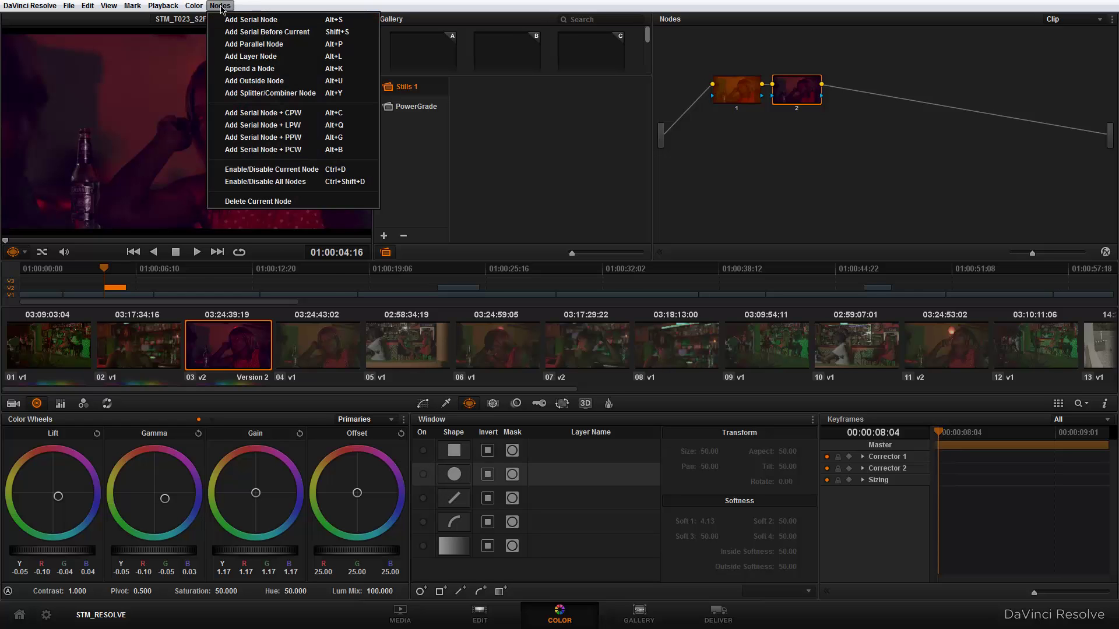
mouse_move(202, 7)
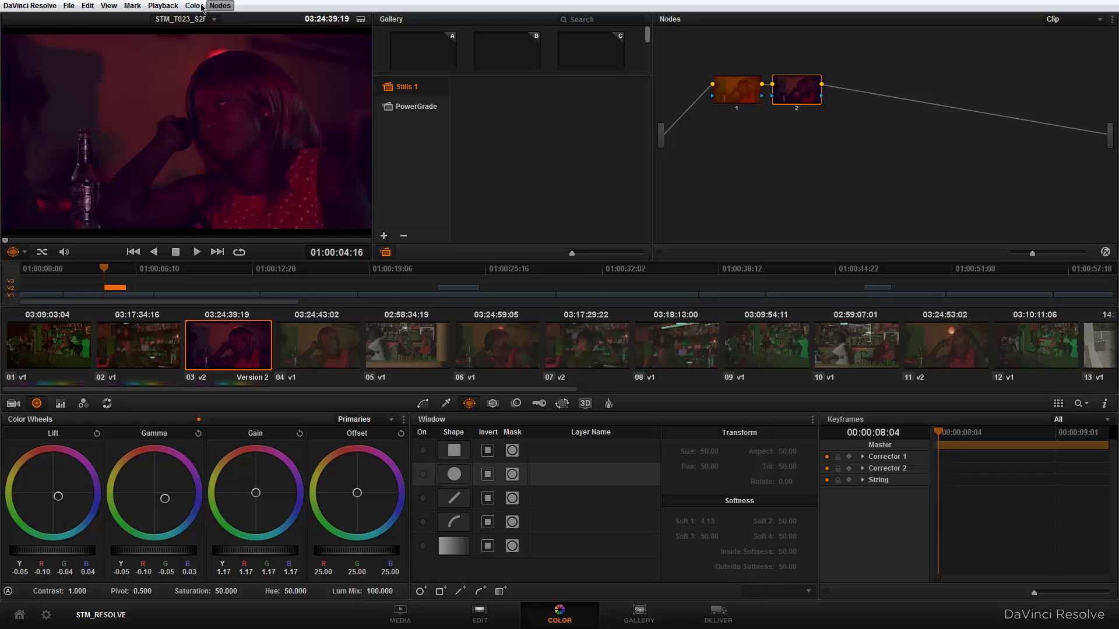
left_click(233, 64)
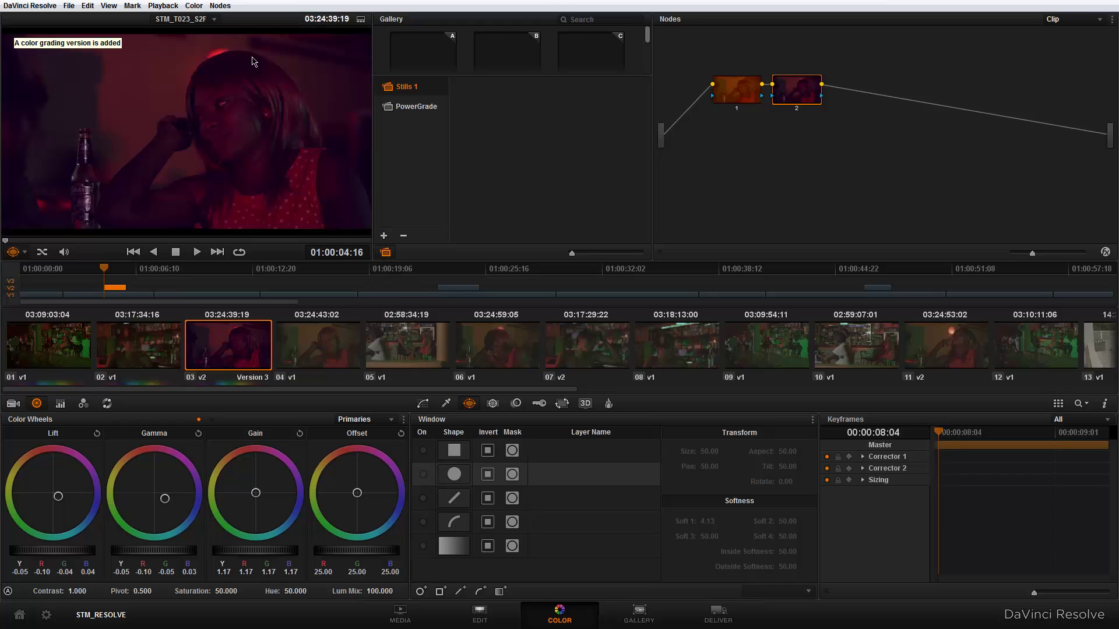
left_click(225, 6)
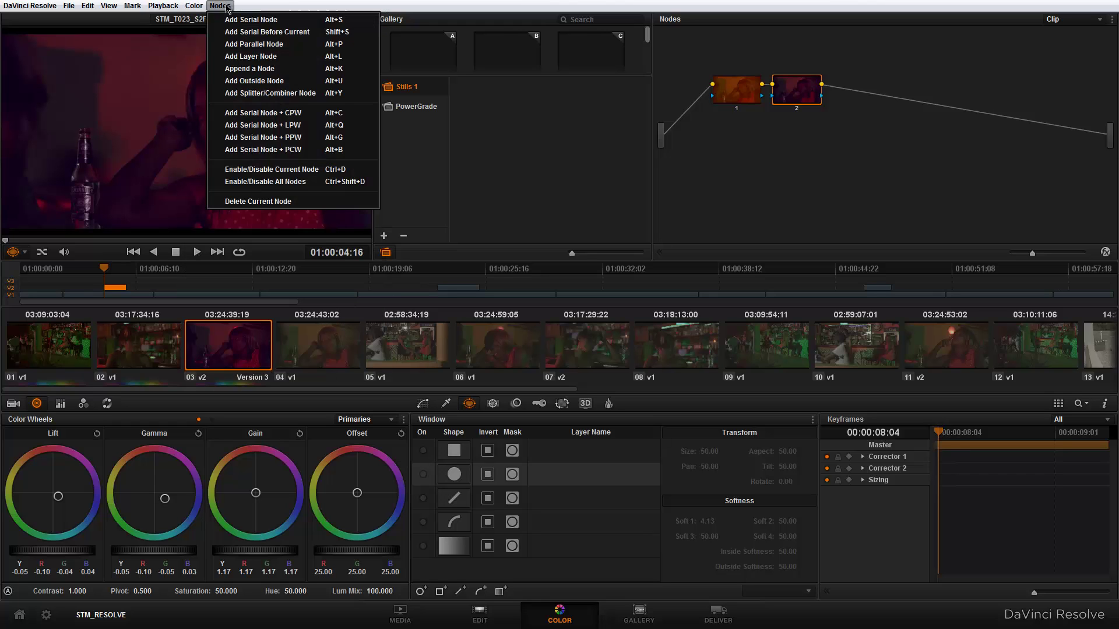
left_click(272, 27)
left_click_drag(855, 95, 879, 109)
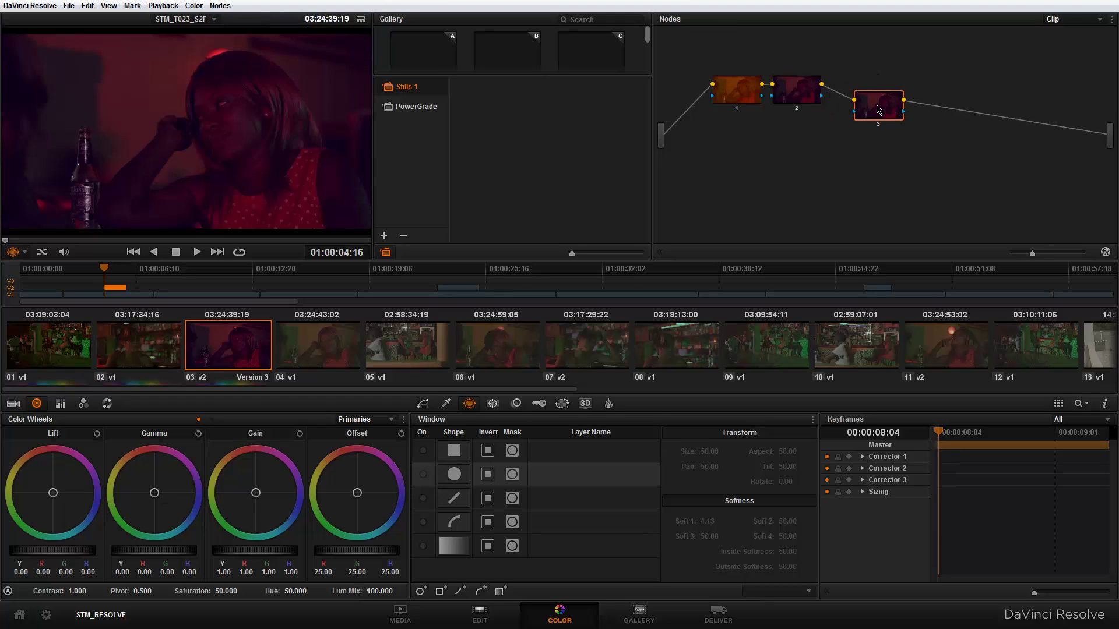
- Grade node 3 with Saturation at 32, Gamma at 0.06 and the Lift balance shifted toward green
left_click_drag(231, 594, 219, 593)
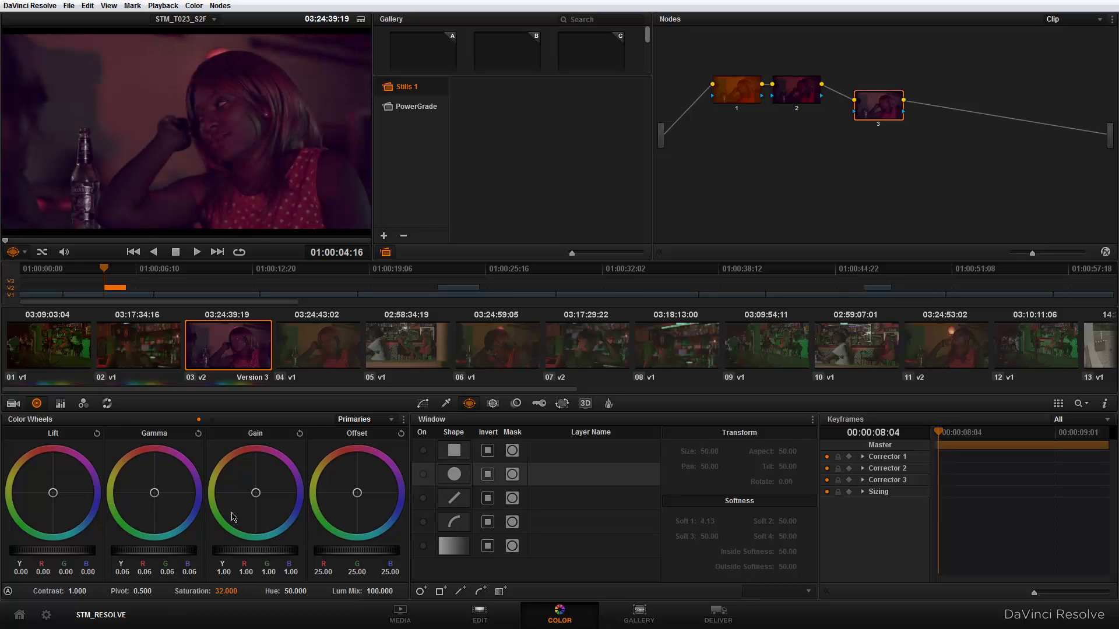
left_click_drag(47, 502, 10, 556)
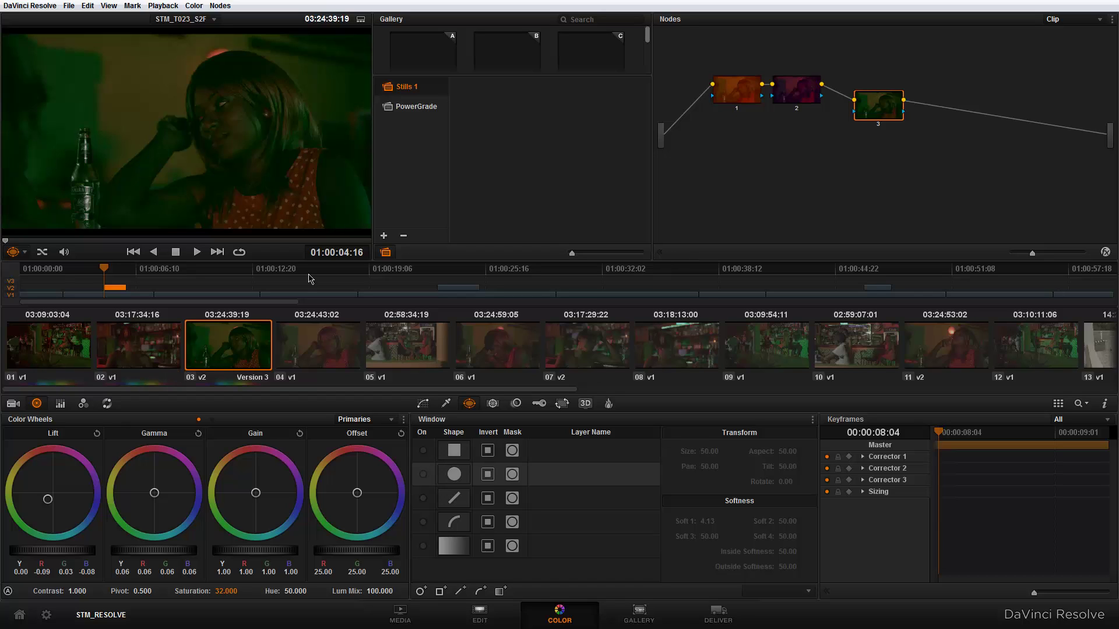
- Compare clip 03's grading versions side by side with the Versions split screen, then turn Split Screen off
left_click(110, 8)
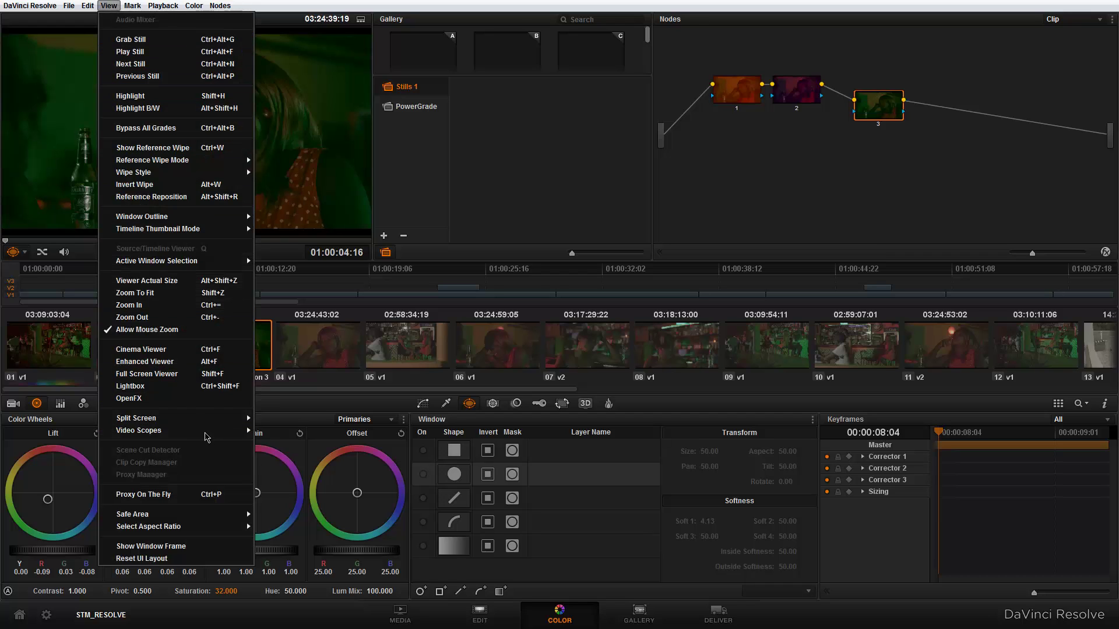
mouse_move(211, 424)
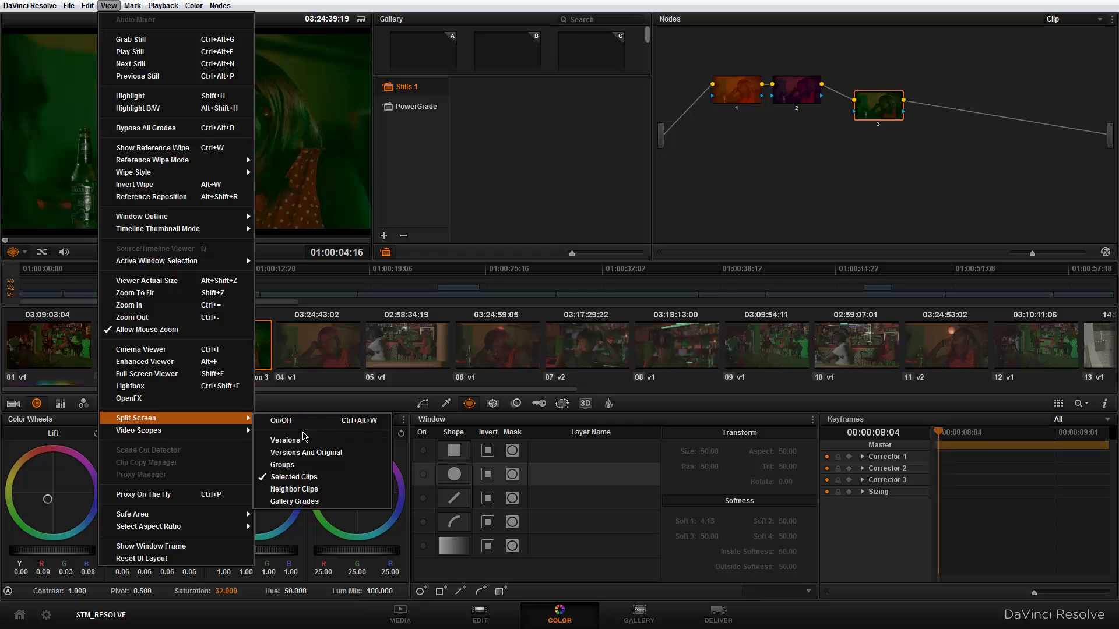
left_click(302, 445)
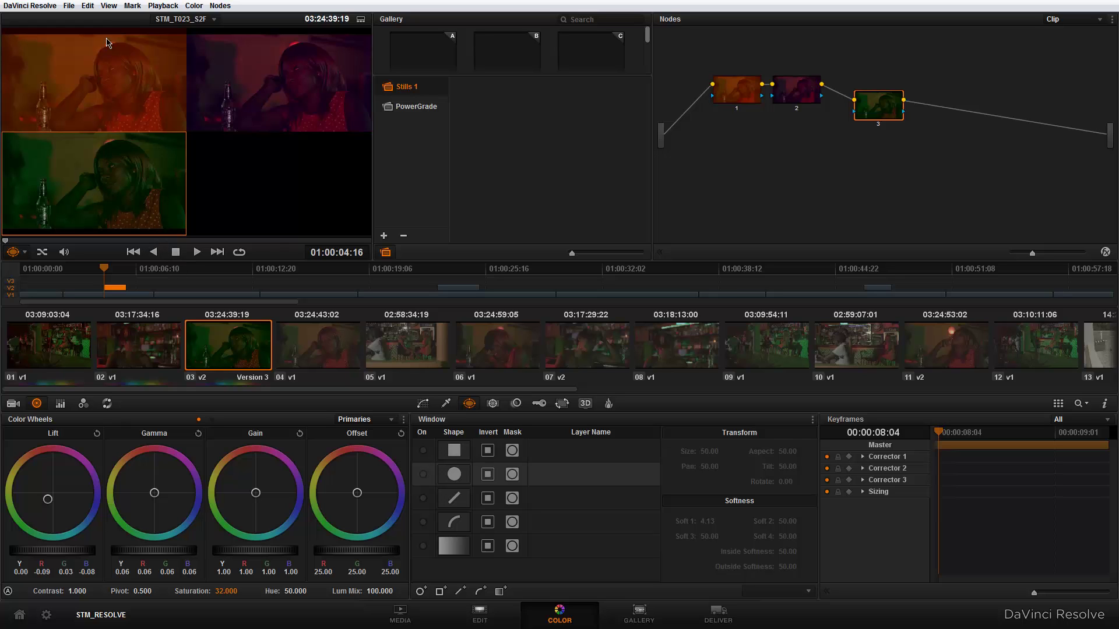
left_click(109, 6)
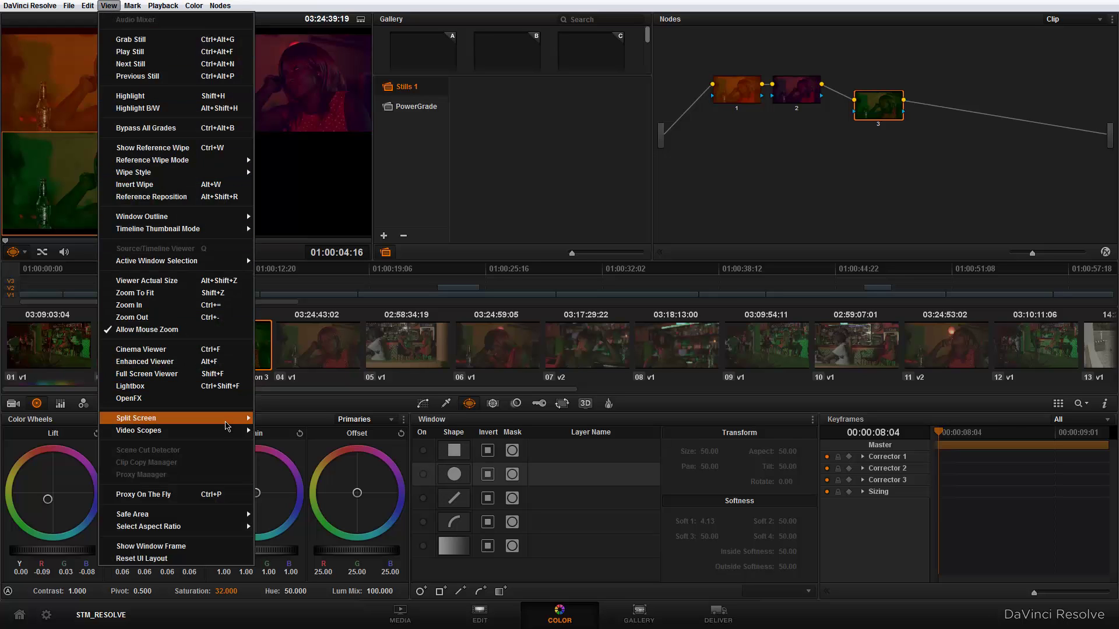
mouse_move(229, 420)
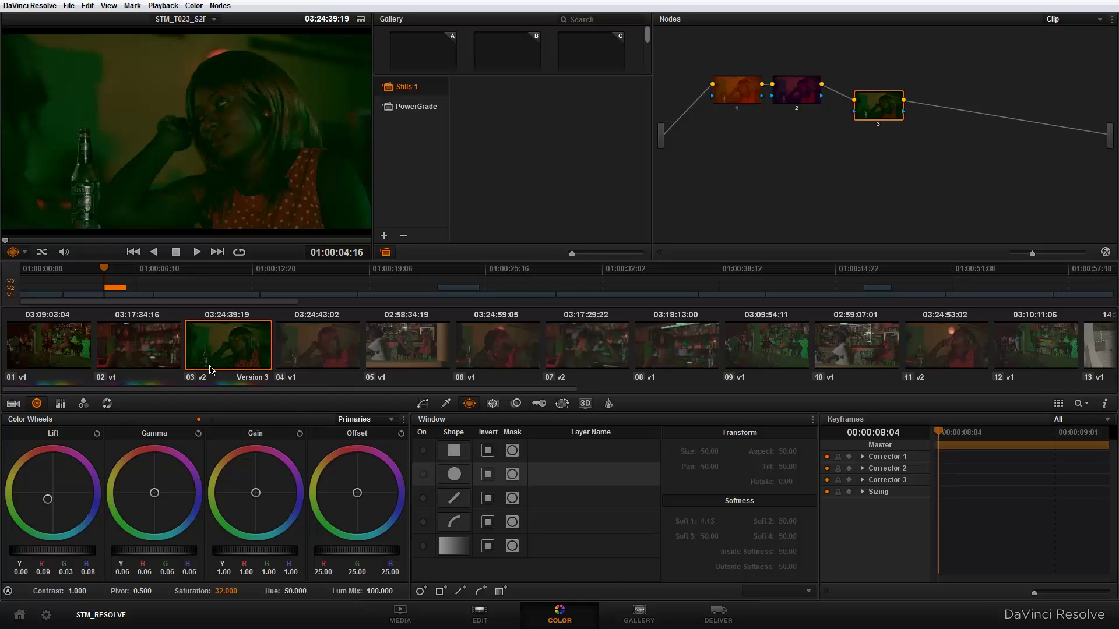
- Delete nodes 3 and 2 from clip 03's current version and reset the grade of the remaining node
left_click(158, 357)
left_click(245, 357)
key("Delete")
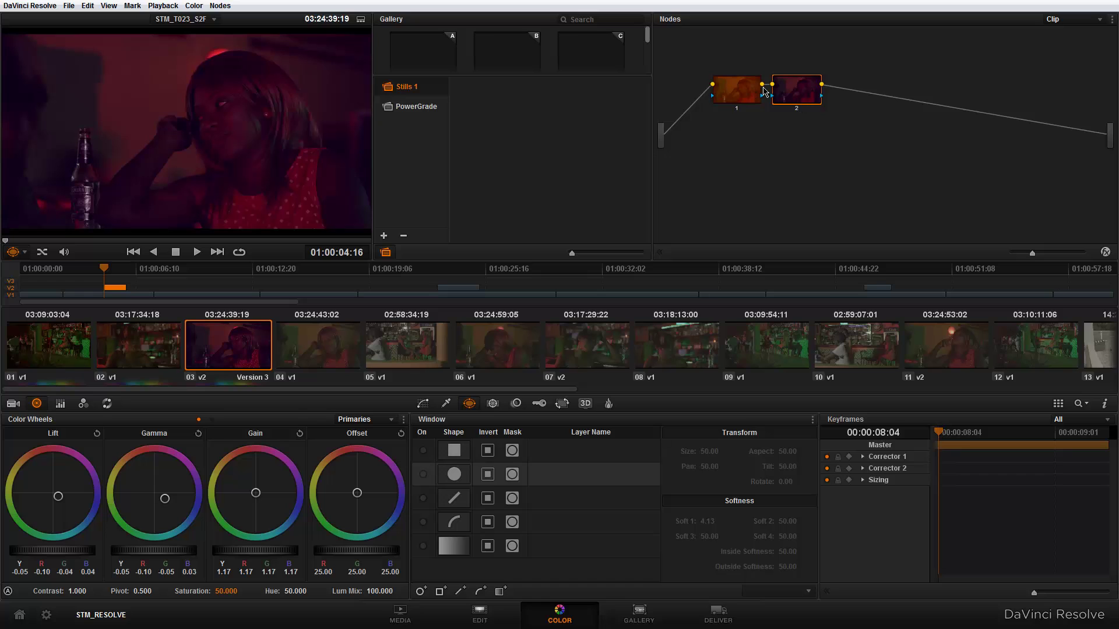
key("Delete")
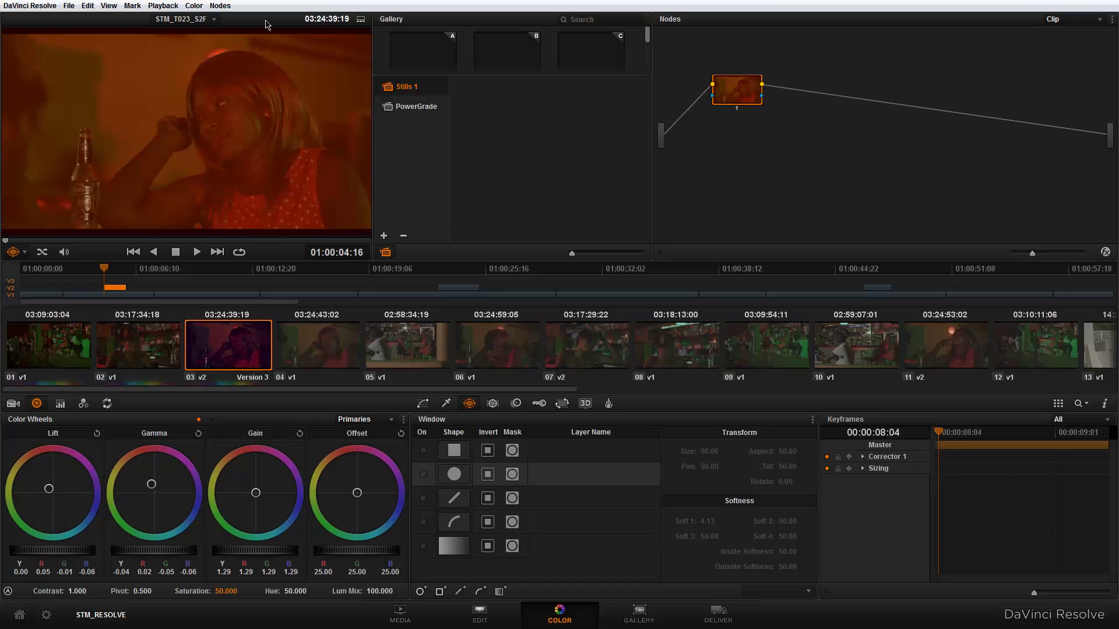
left_click(220, 6)
left_click(203, 20)
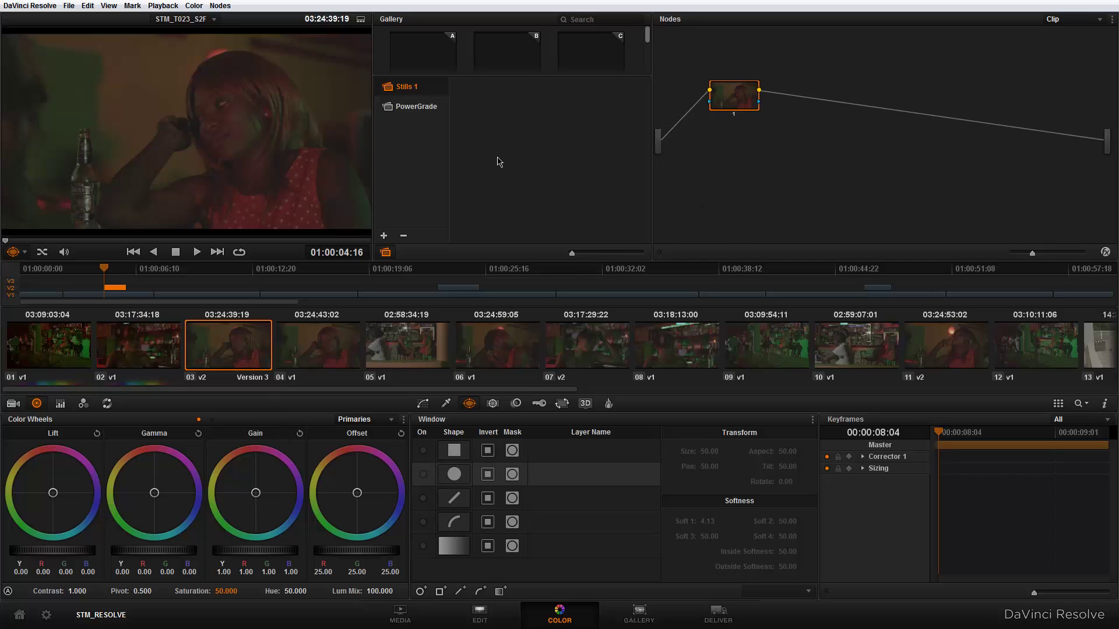
- Add a serial node after node 1 and shape its luminance custom curve into an S with three control points
left_click(222, 7)
left_click(250, 18)
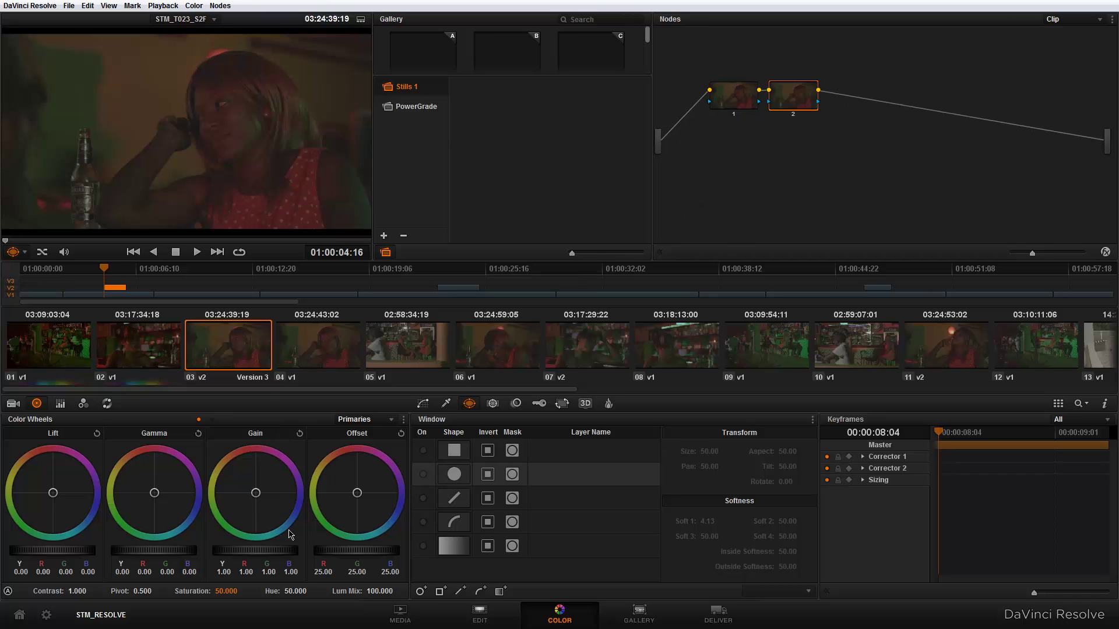
left_click(424, 404)
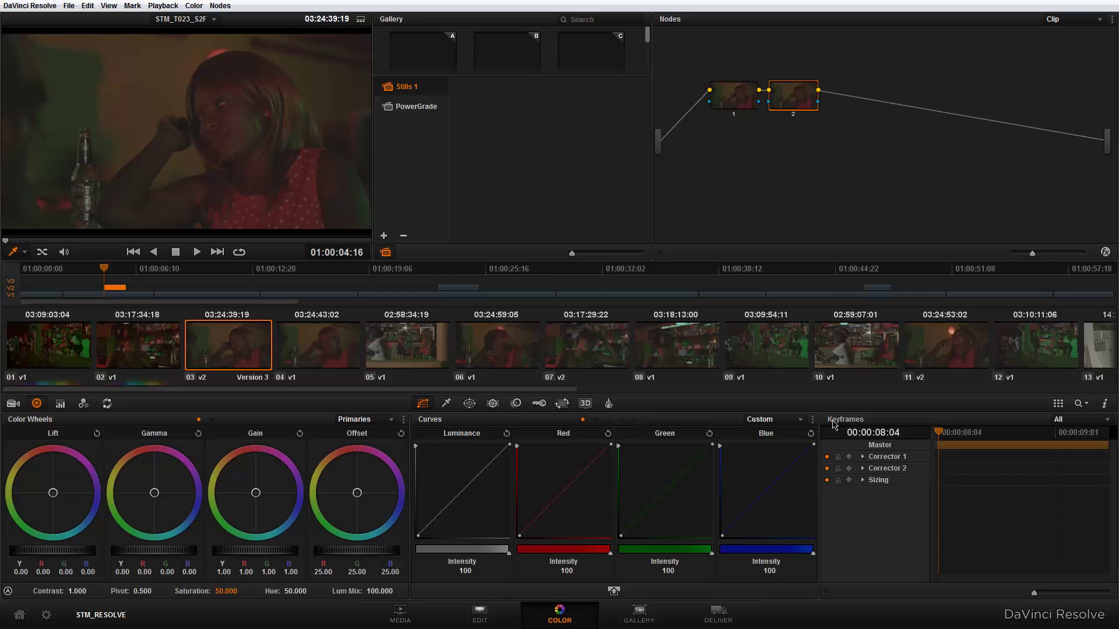
left_click(443, 522)
left_click_drag(468, 500, 478, 461)
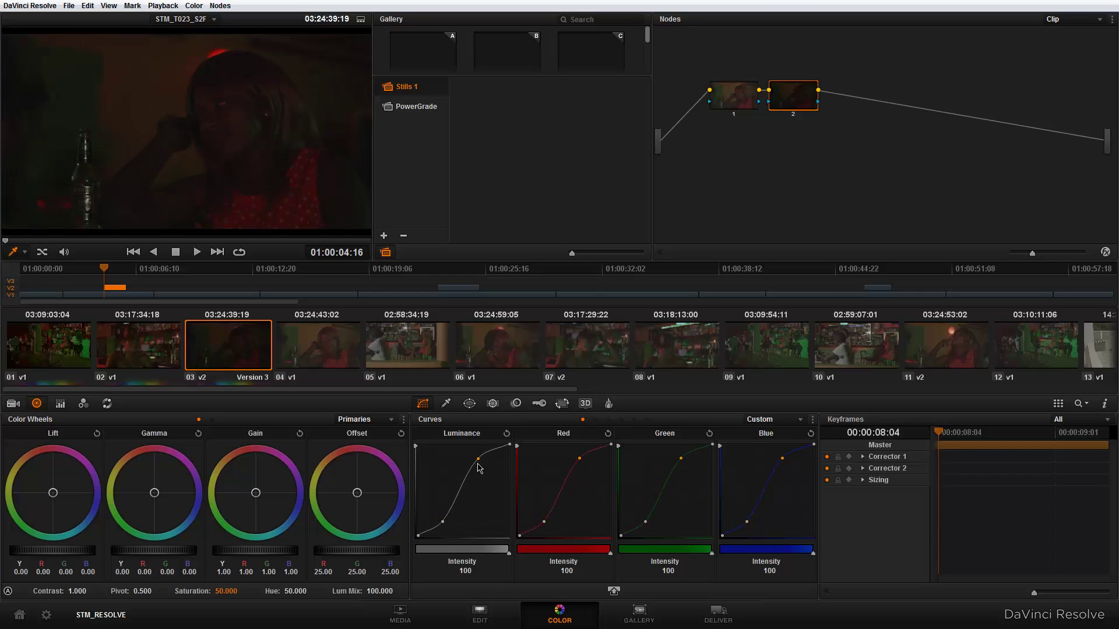
mouse_move(443, 522)
left_mouse_down()
mouse_move(439, 513)
mouse_move(440, 527)
left_mouse_up()
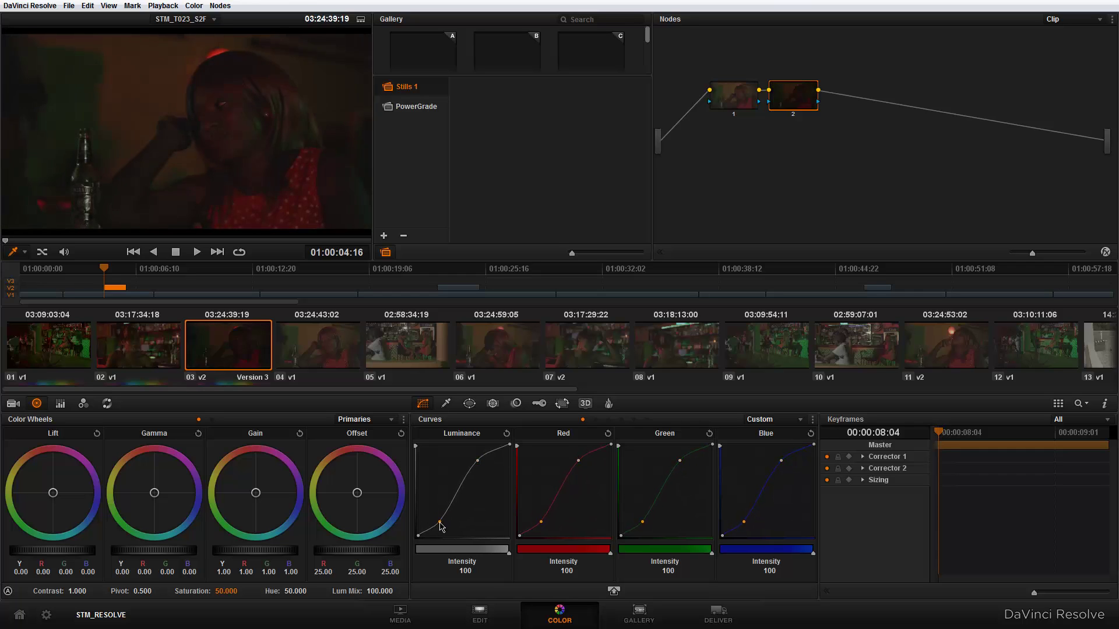
left_click_drag(478, 460, 485, 454)
left_click(461, 484)
mouse_move(440, 524)
left_mouse_down()
mouse_move(438, 512)
mouse_move(439, 523)
left_mouse_up()
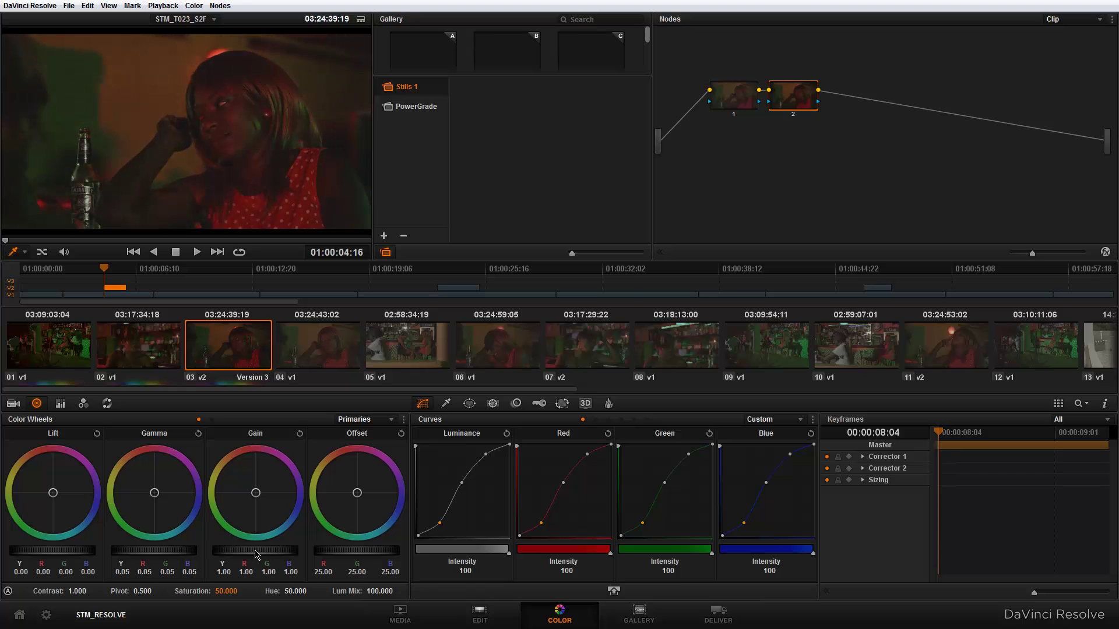
- Set node 2's Gamma to 0.05 with its balance toward blue, space it from node 1, and toggle it off and on to compare
left_click_drag(164, 495, 231, 474)
left_click_drag(776, 121, 803, 121)
key("ctrl+d")
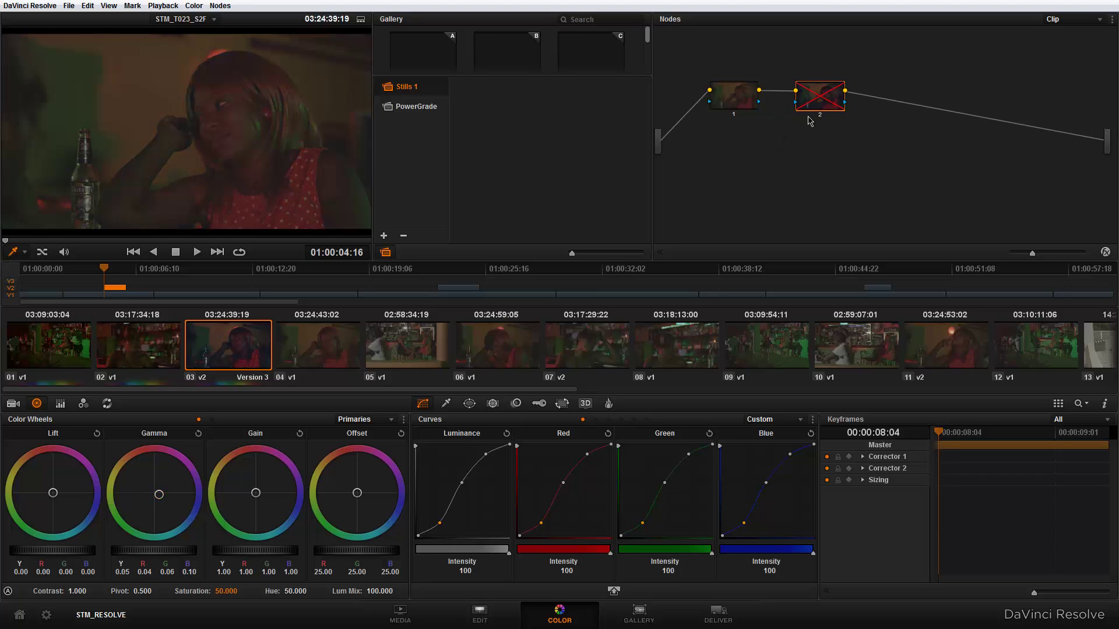
key("ctrl+d")
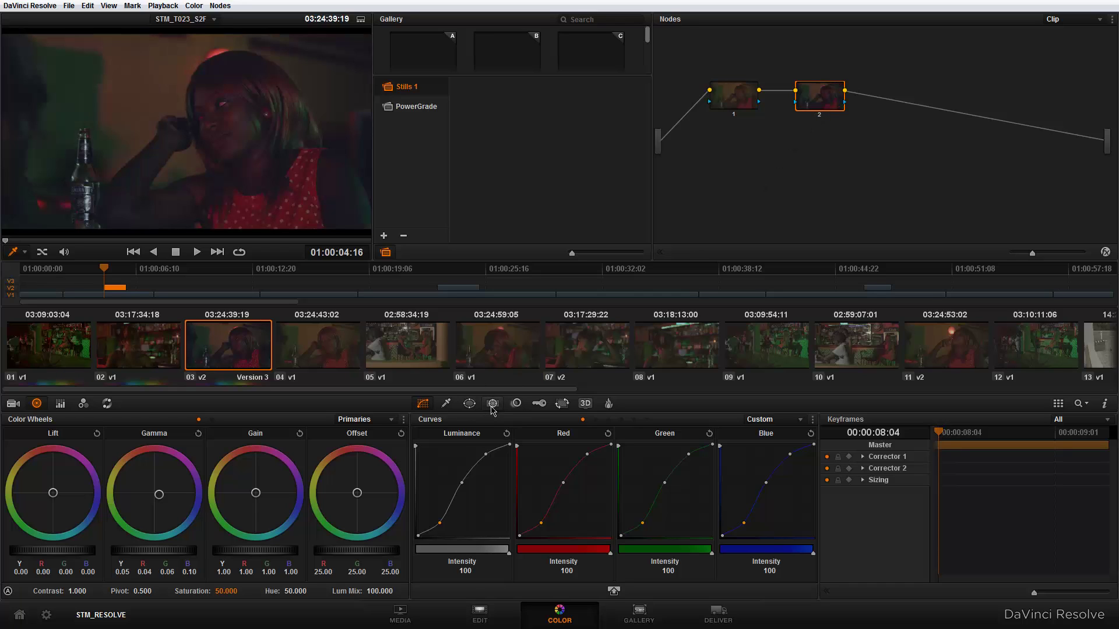
- Open the Window palette, move the playhead to 01:00:05:13 and reselect clip 03
left_click(469, 404)
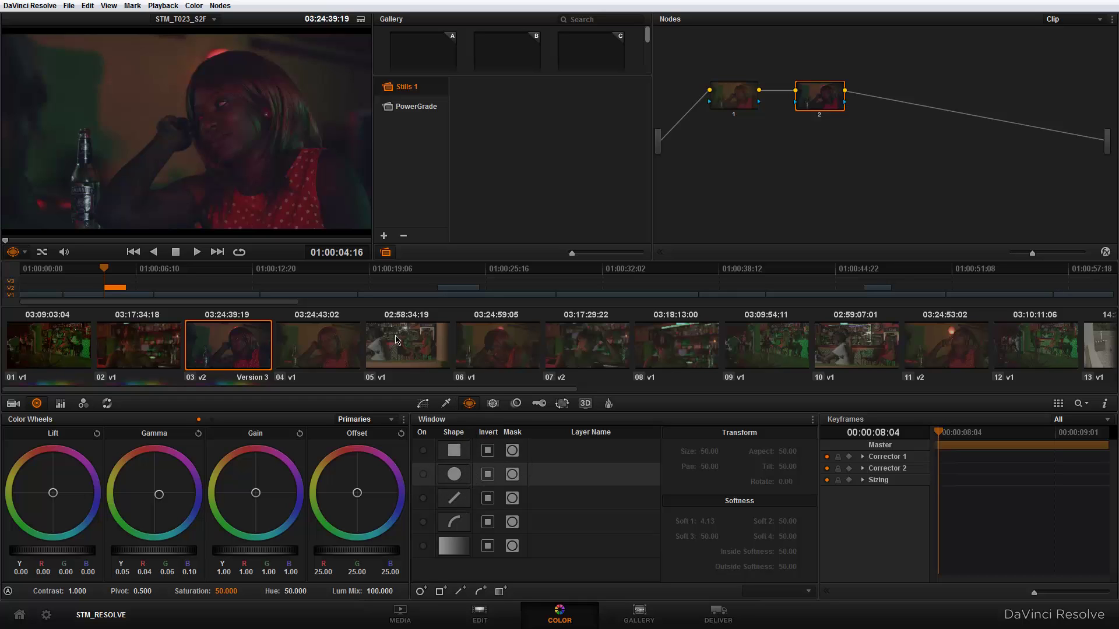
mouse_move(106, 273)
left_mouse_down()
mouse_move(131, 276)
mouse_move(108, 284)
mouse_move(120, 288)
left_mouse_up()
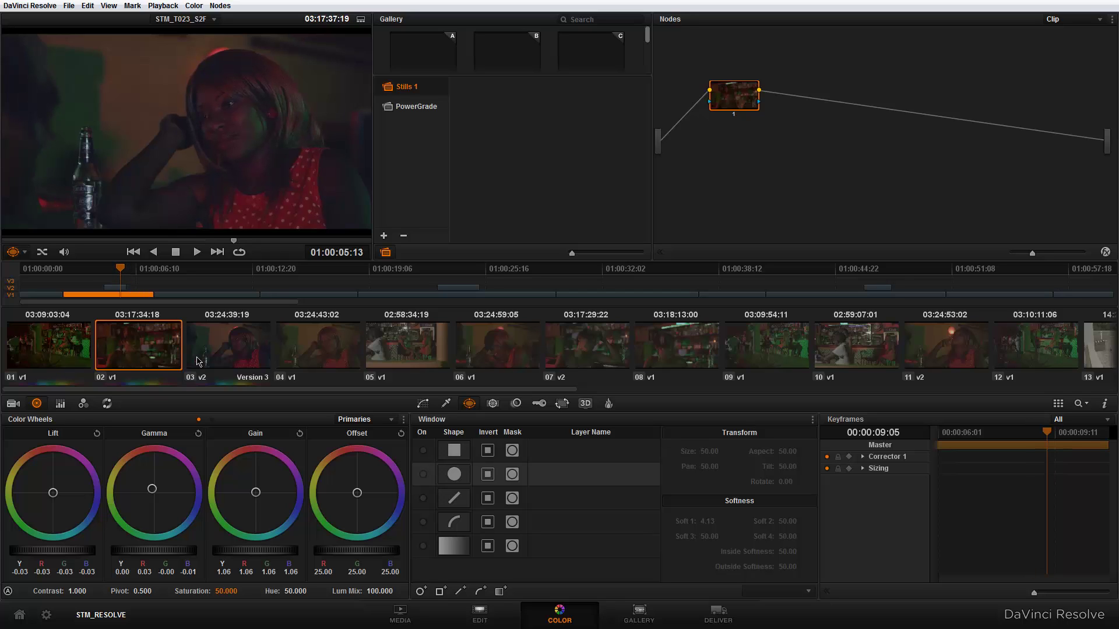
left_click(252, 352)
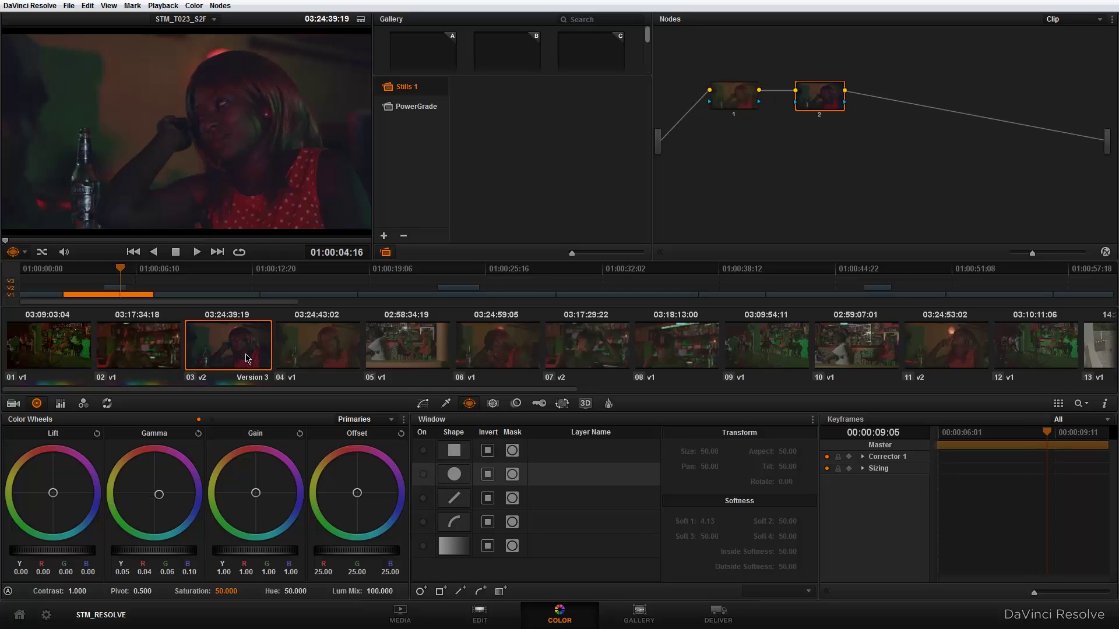
- Turn on loop playback and add a serial node after node 2 on clip 03
left_click(240, 253)
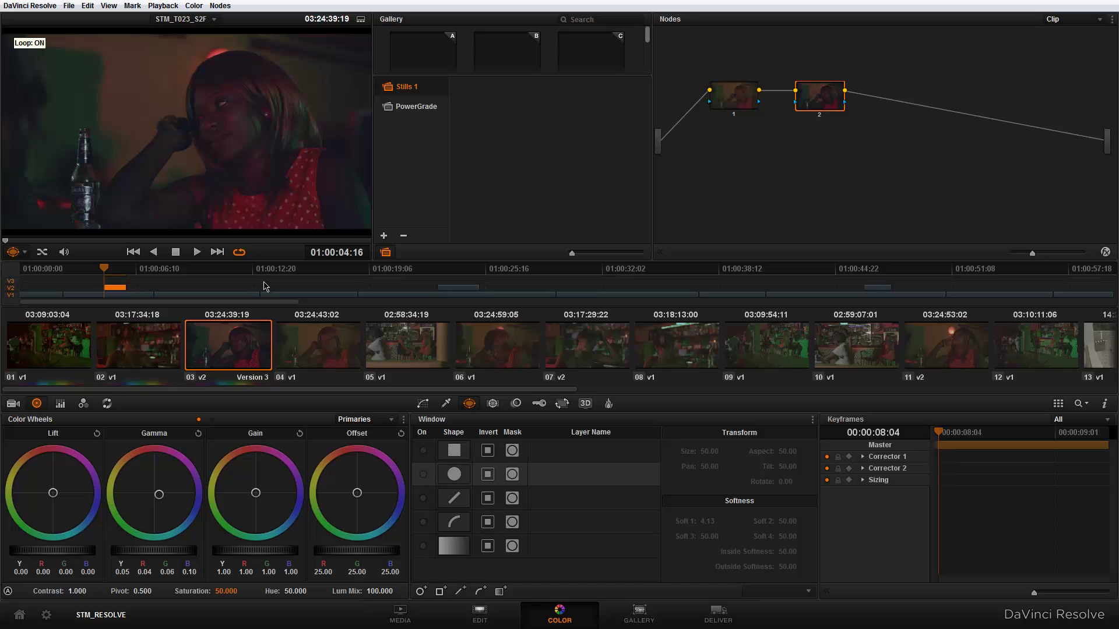
right_click(822, 101)
left_click(669, 138)
left_click(220, 5)
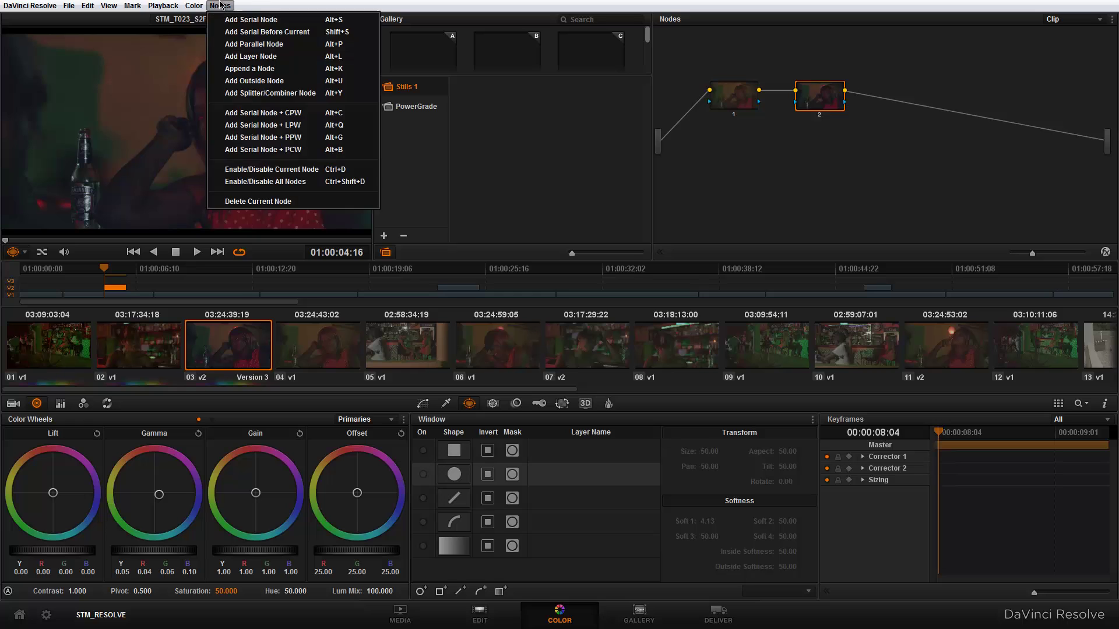
left_click(239, 21)
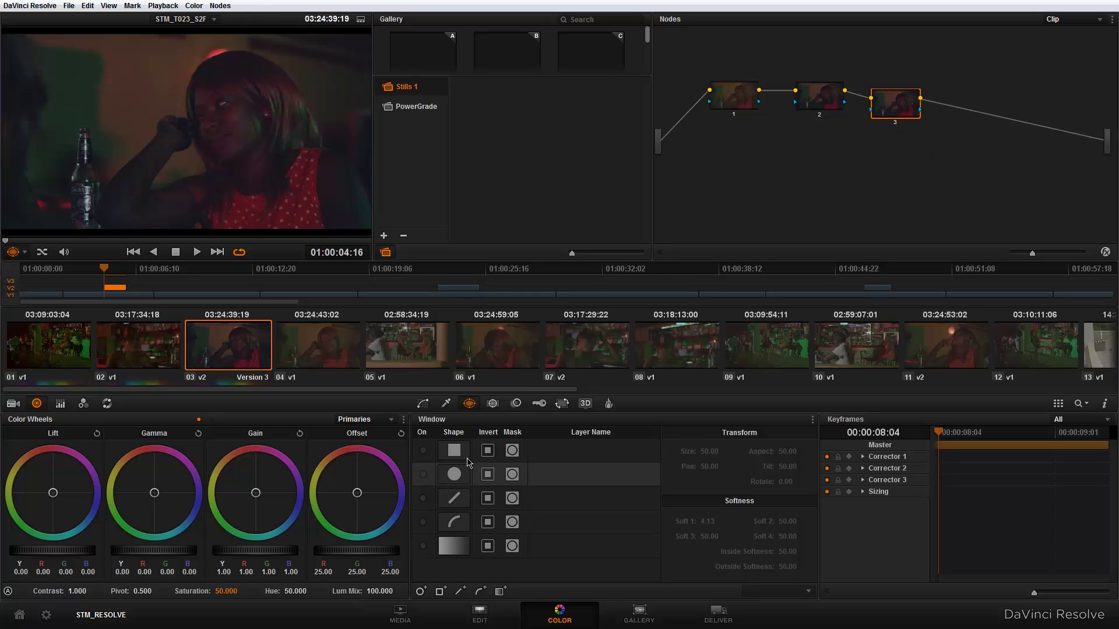
- Enable a circular window on node 3 and place it over the woman's face at about Pan 55.40, Tilt 52.07
left_click(444, 481)
left_click_drag(226, 140, 256, 108)
left_click_drag(282, 55, 263, 70)
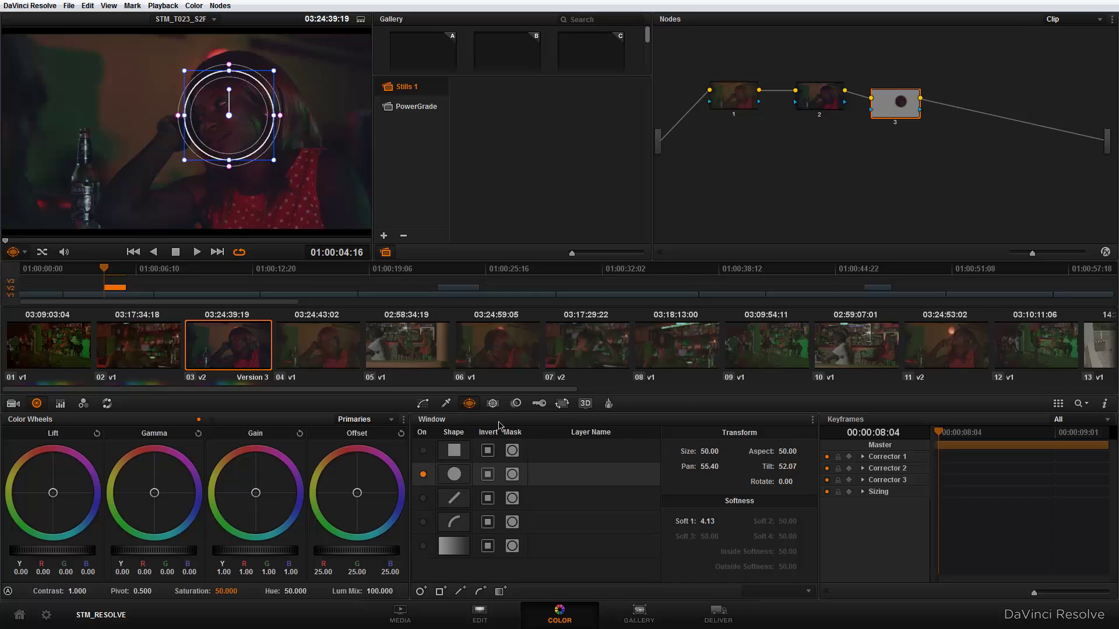
- Track the circular window forward through the clip with pan, tilt, zoom and rotate, and return to the first frame
left_click(494, 405)
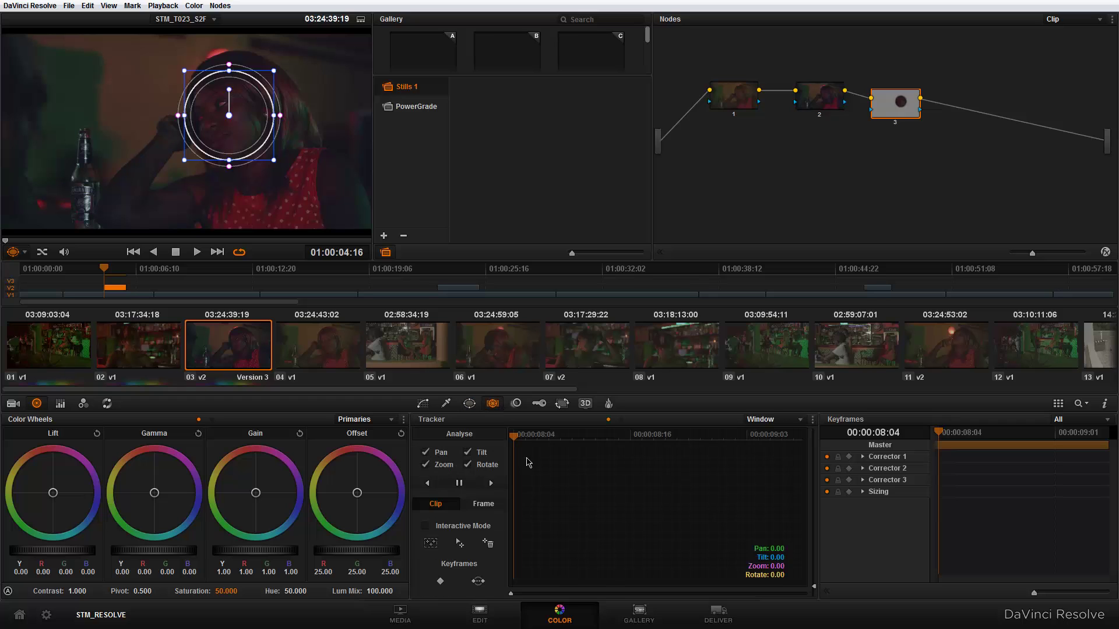
left_click(492, 484)
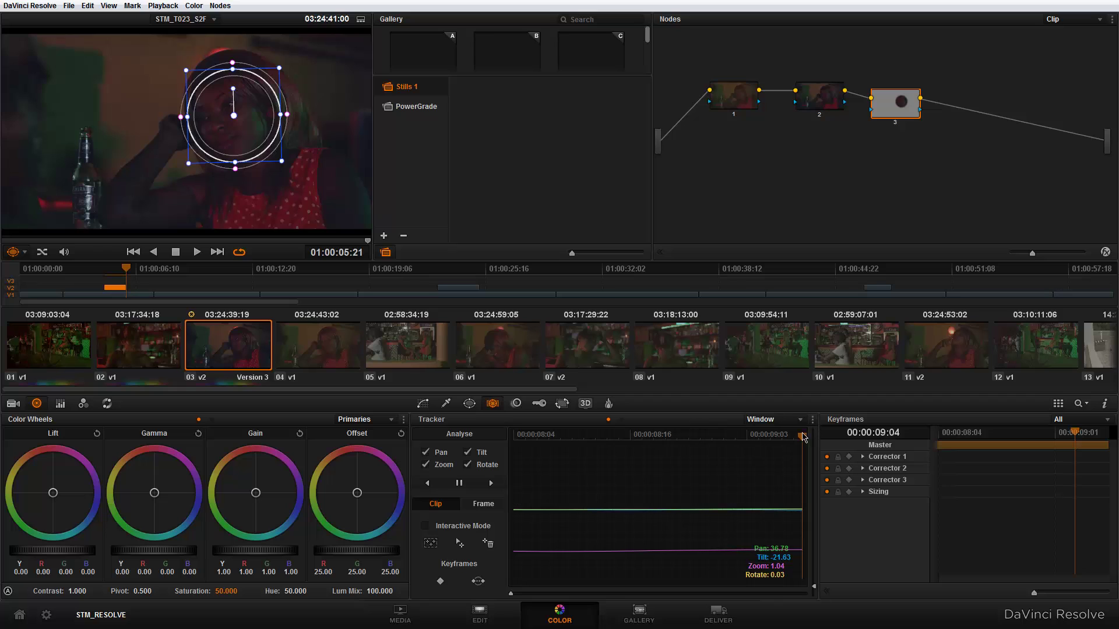
key("Home")
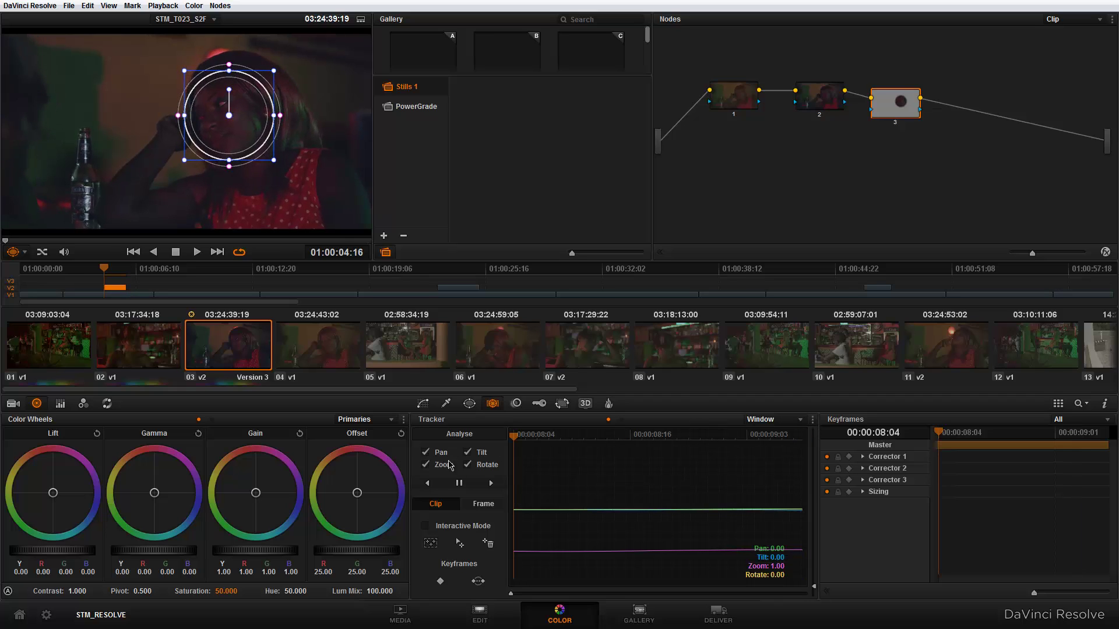
- Add a second circular window to node 3 and position it inside the first at about Pan 54.66, Tilt 53.33
left_click(469, 404)
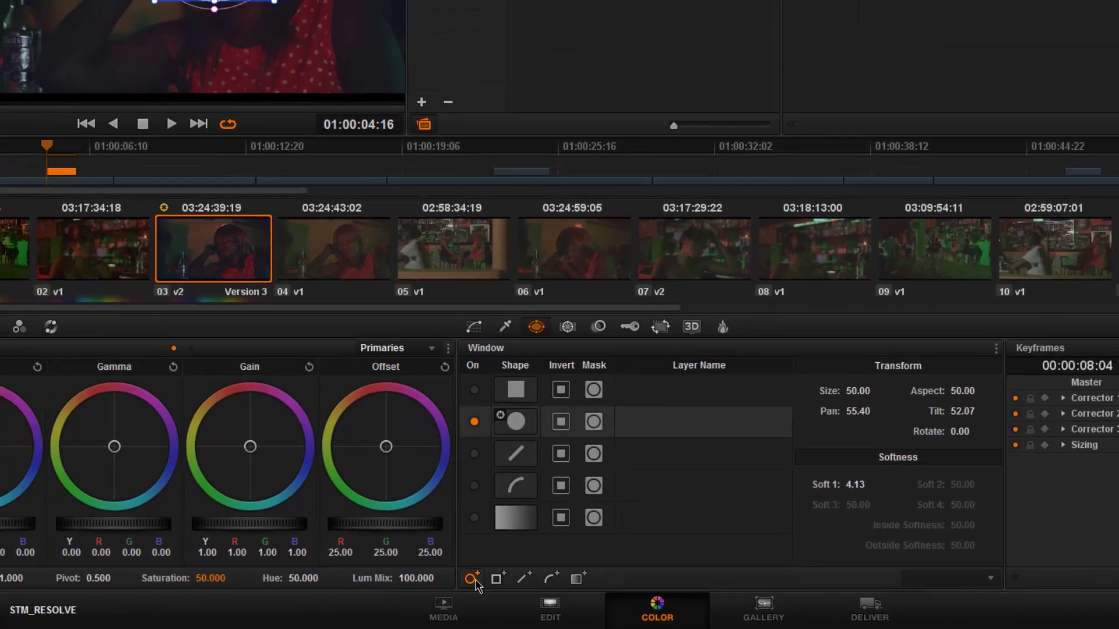
left_click(472, 579)
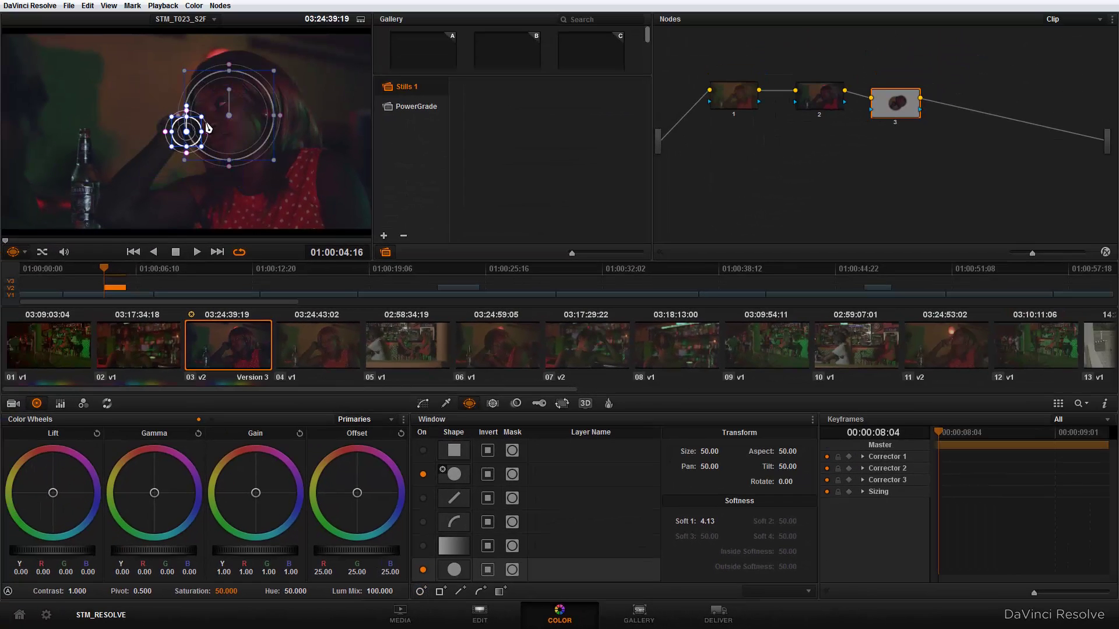
left_click_drag(187, 134, 224, 110)
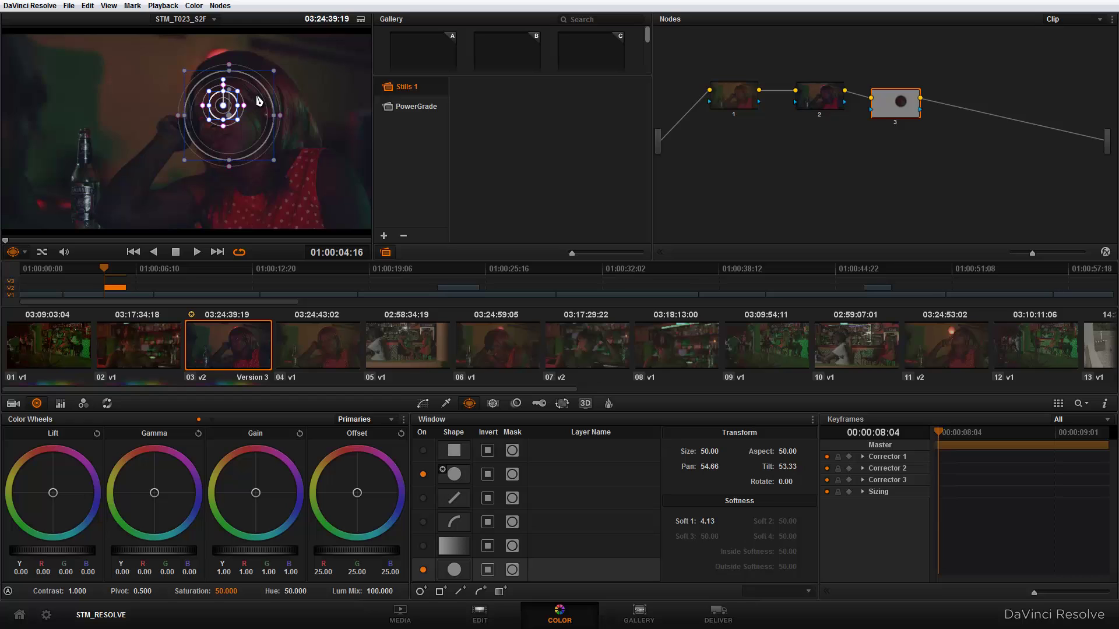
- Copy the track data from the first circular window and paste it onto the second one
left_click(476, 476)
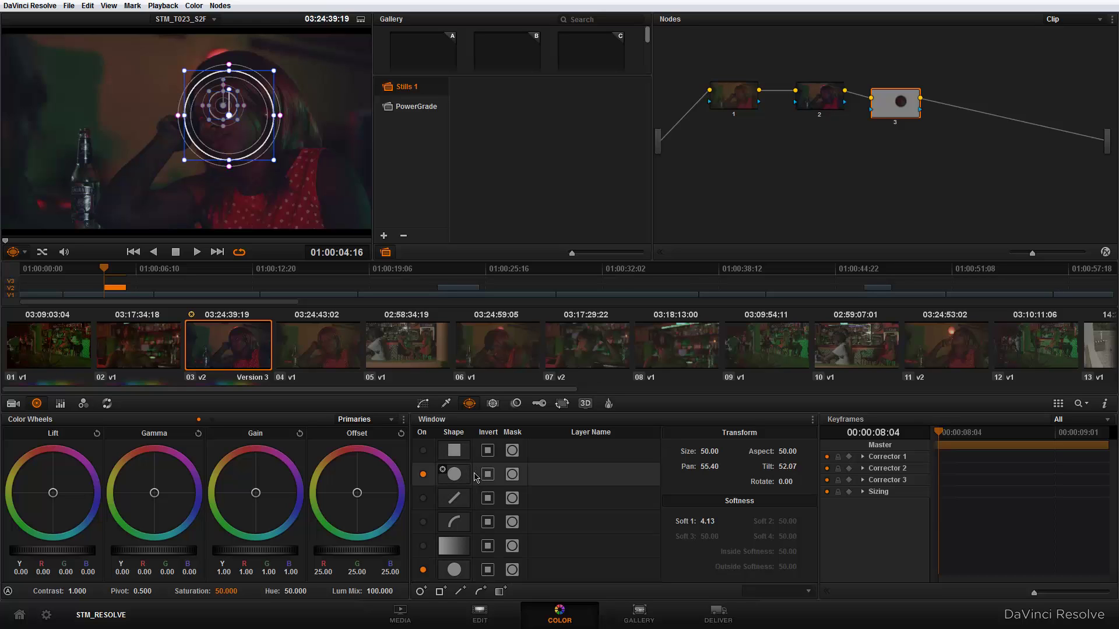
left_click(815, 421)
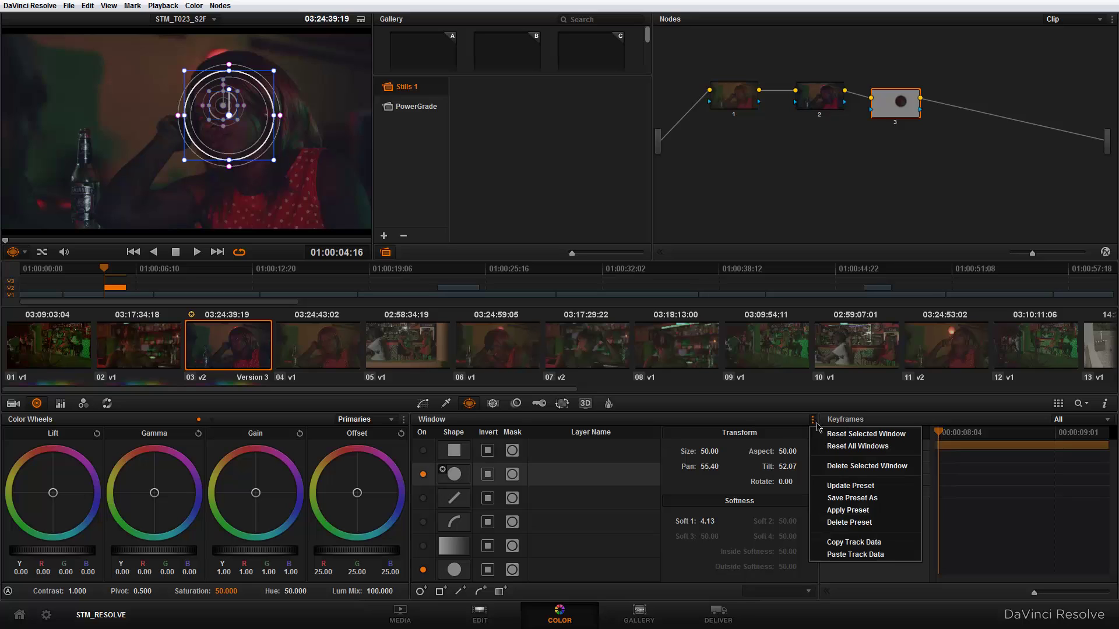
left_click(862, 547)
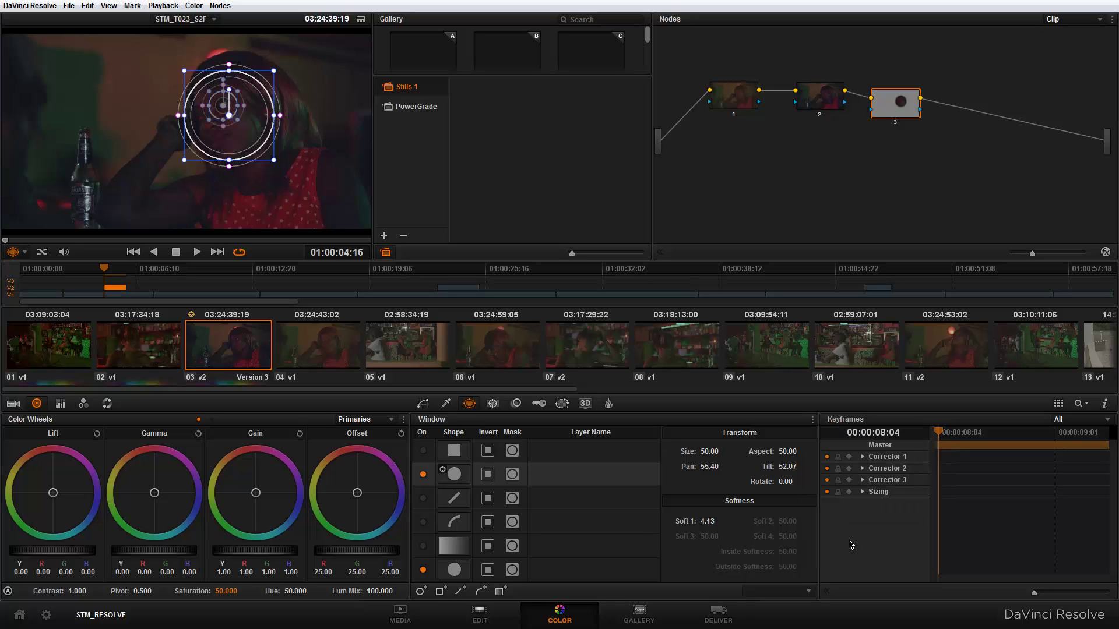
left_click(484, 579)
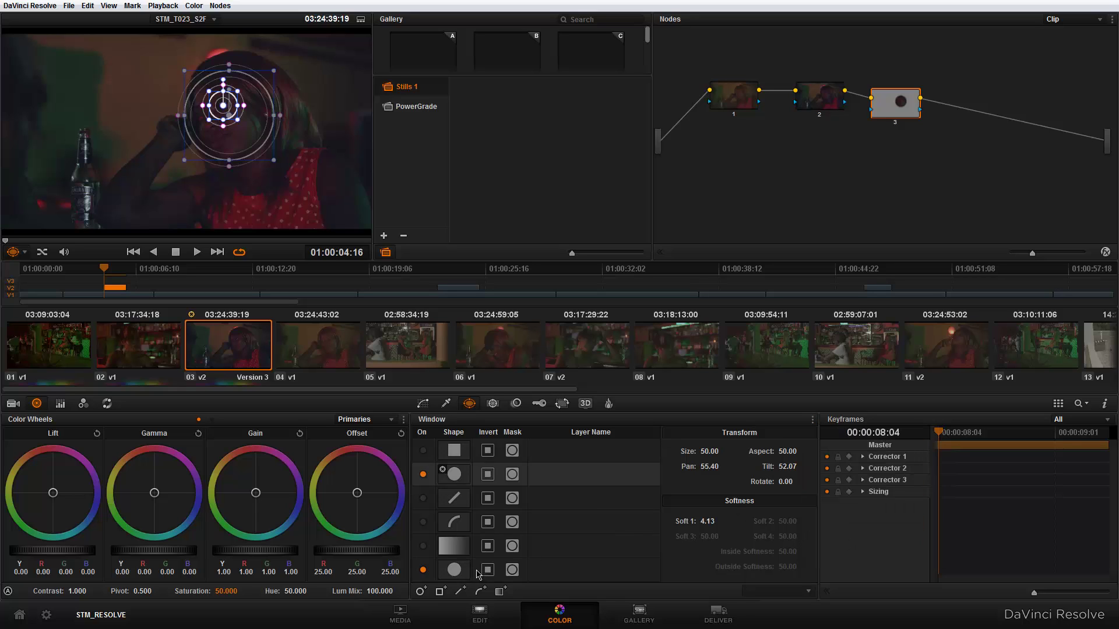
left_click(812, 422)
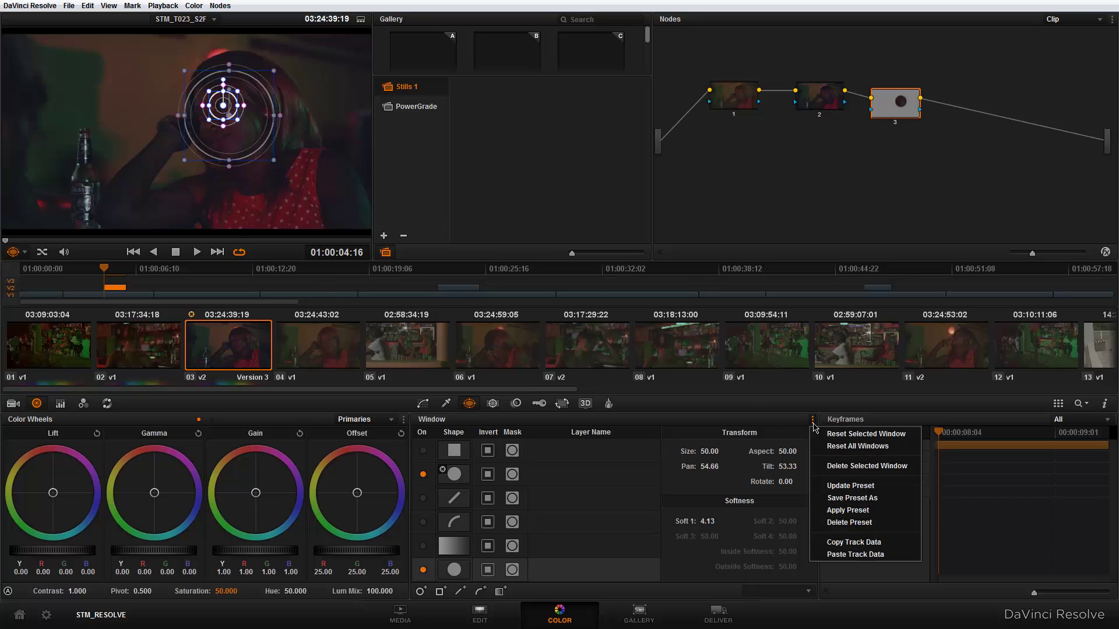
left_click(860, 557)
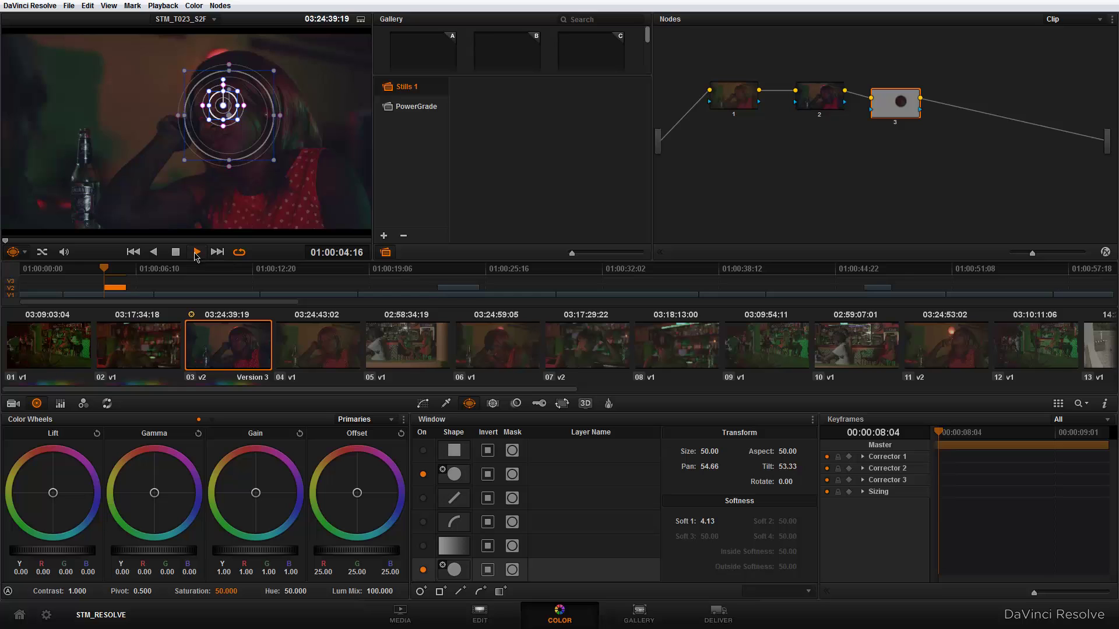
- Play clip 03 forward and in reverse to check that both circular windows follow the face, and stop playback
left_click(197, 252)
left_click(196, 251)
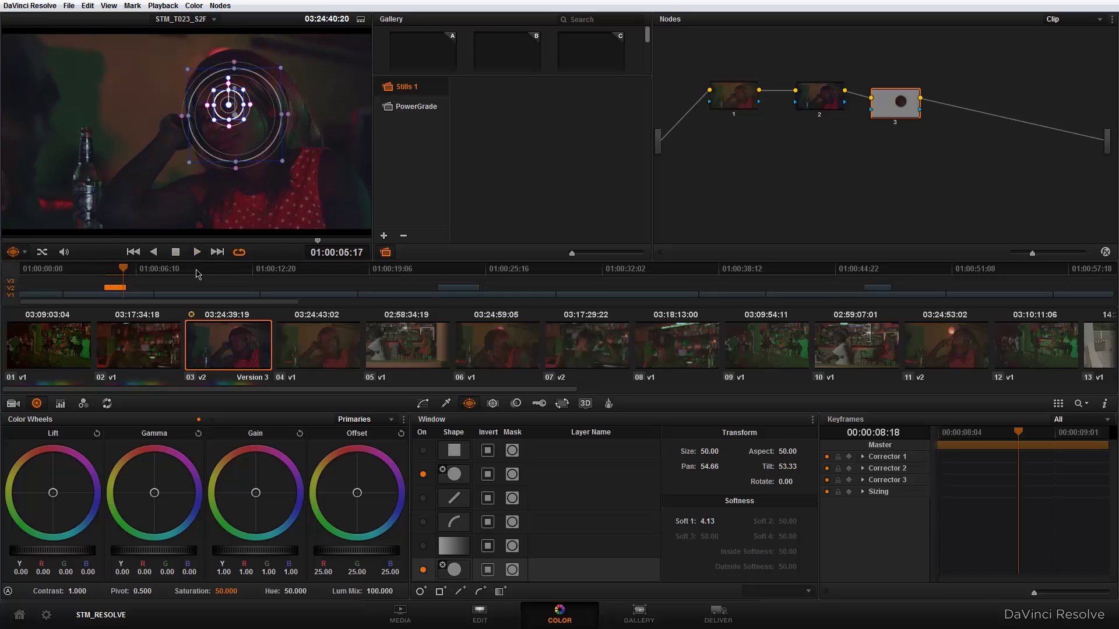
left_click(156, 253)
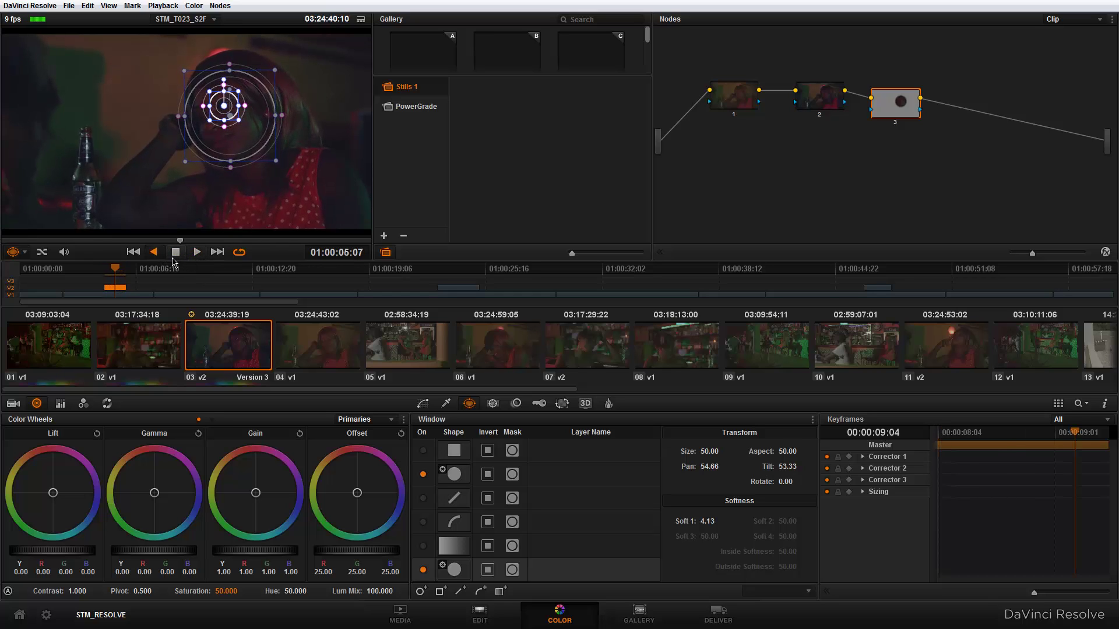
key("space")
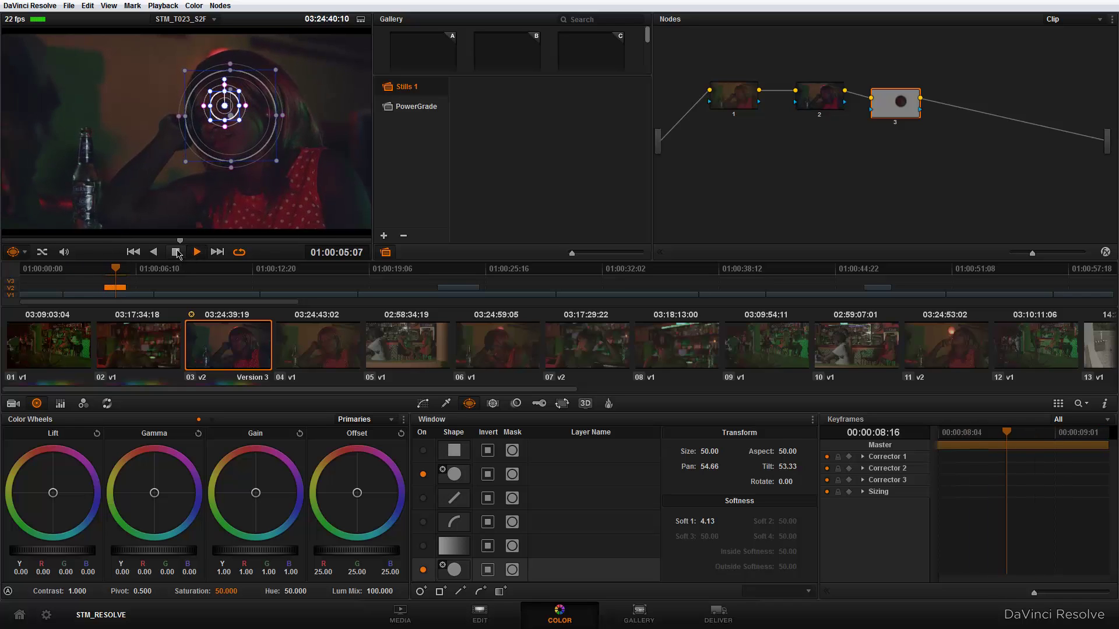
left_click(175, 252)
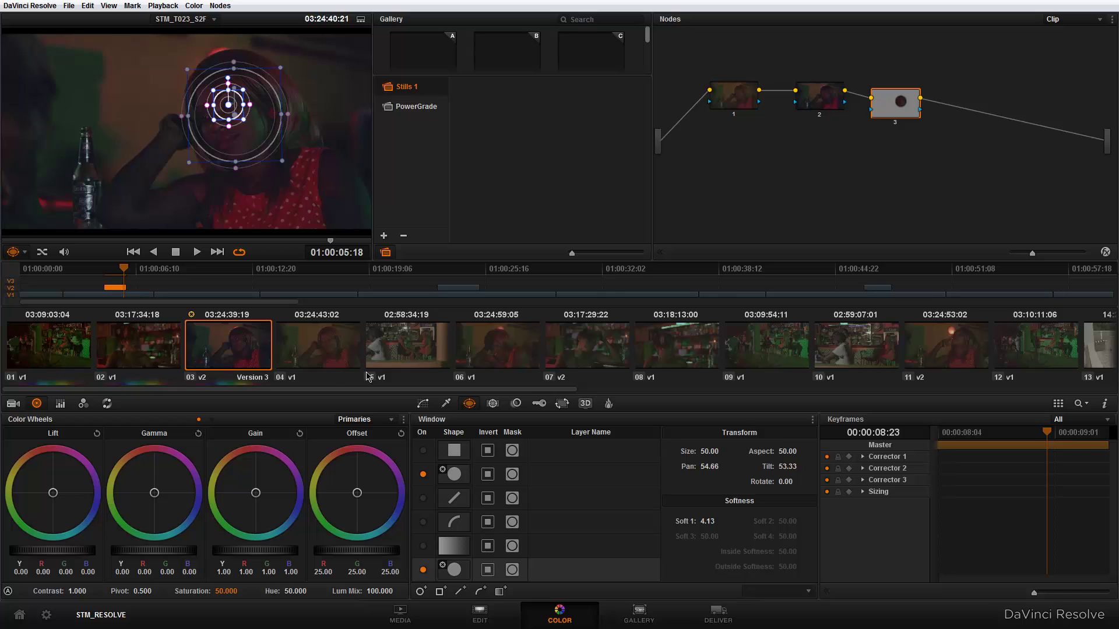
- Select clip 02, add a serial node after node 1 and space the new node level with it
left_click(177, 361)
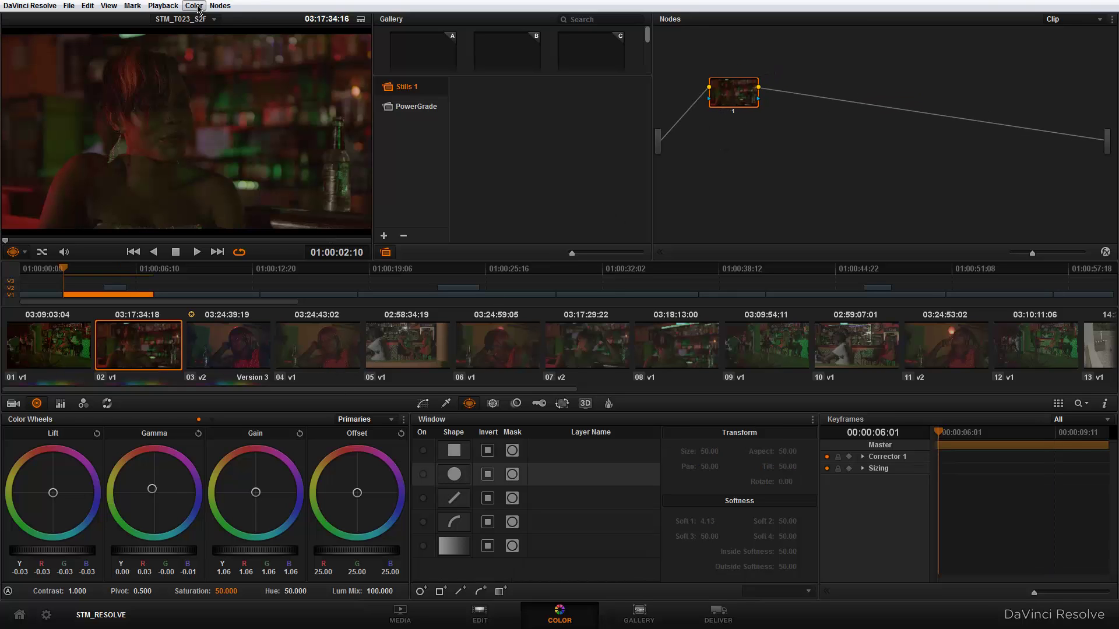
left_click(220, 6)
left_click(251, 23)
left_click_drag(793, 96, 820, 96)
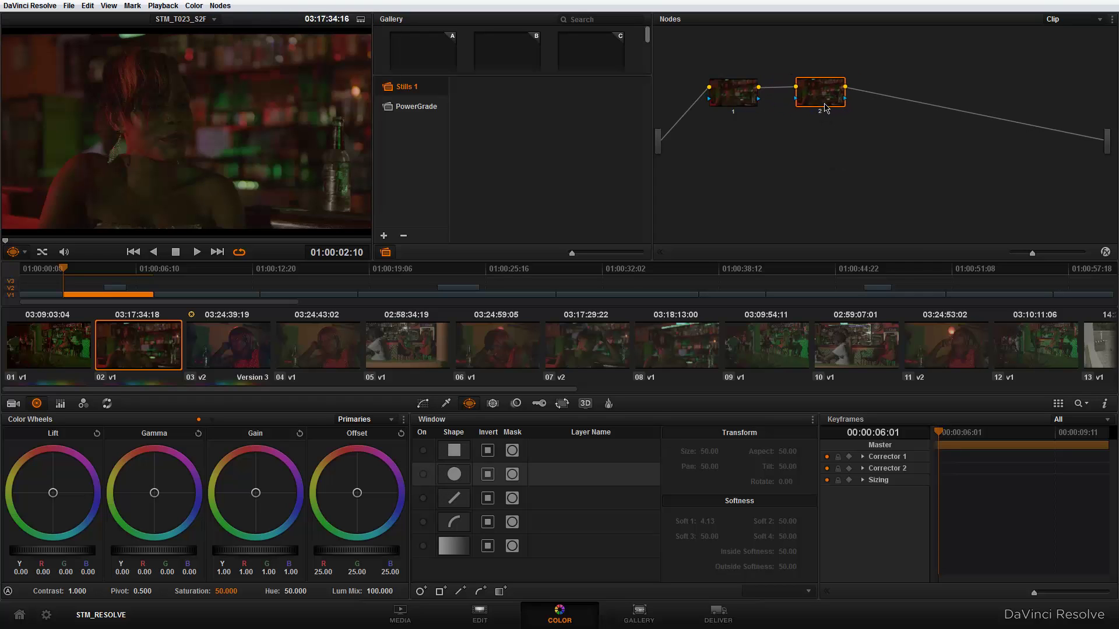
- Set node 2's color space to YUV
right_click(826, 96)
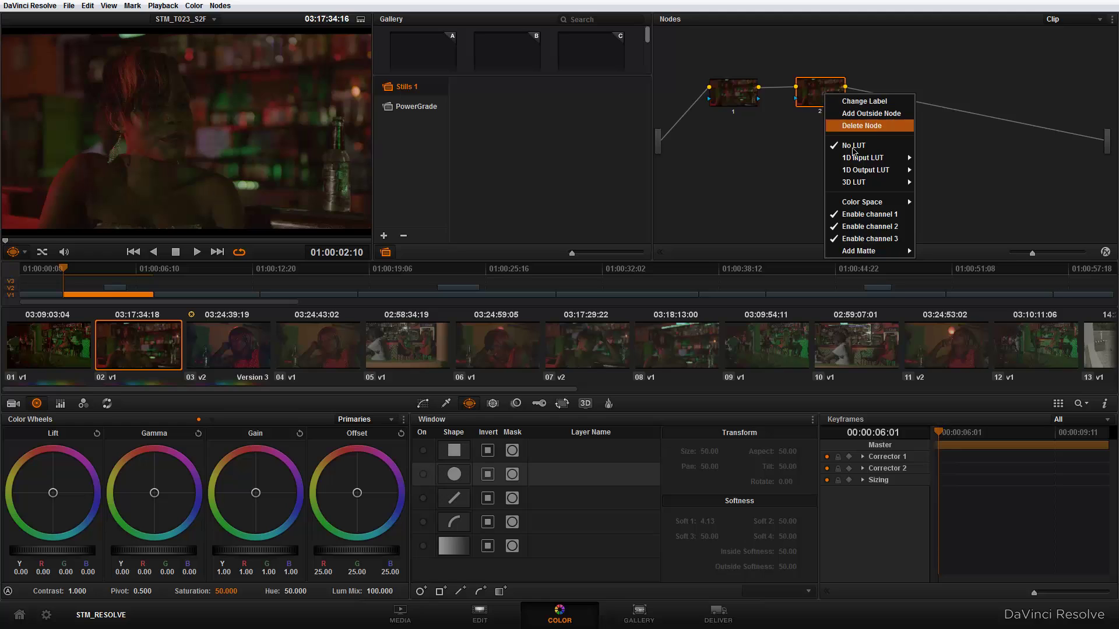
mouse_move(870, 207)
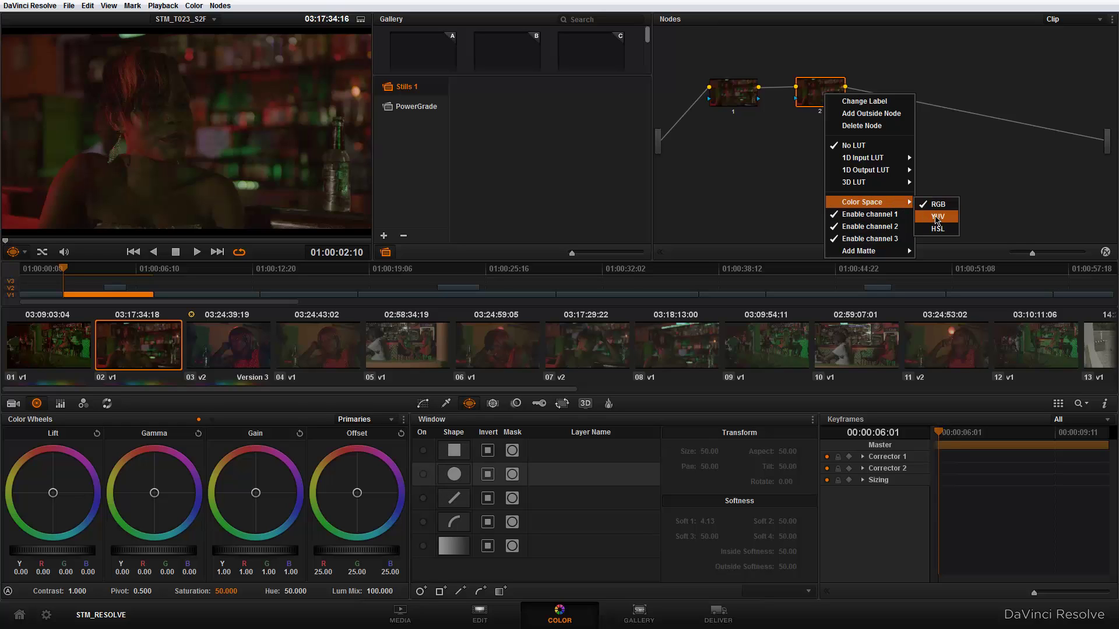
left_click(937, 217)
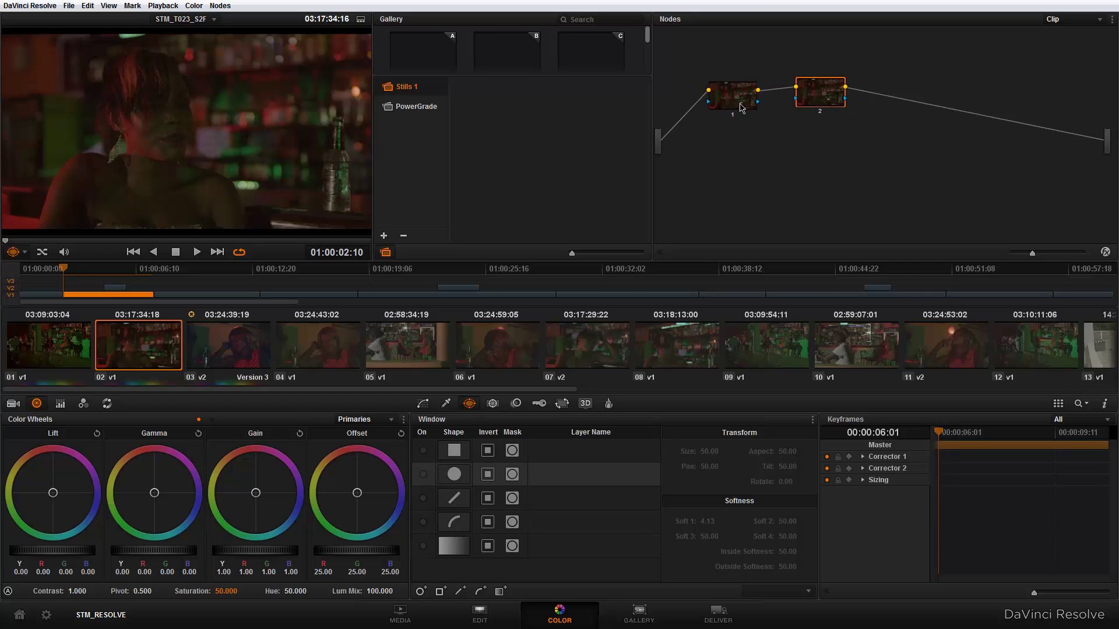
- Check node 1's color space setting without changing it
left_click(742, 108)
right_click(744, 93)
mouse_move(824, 197)
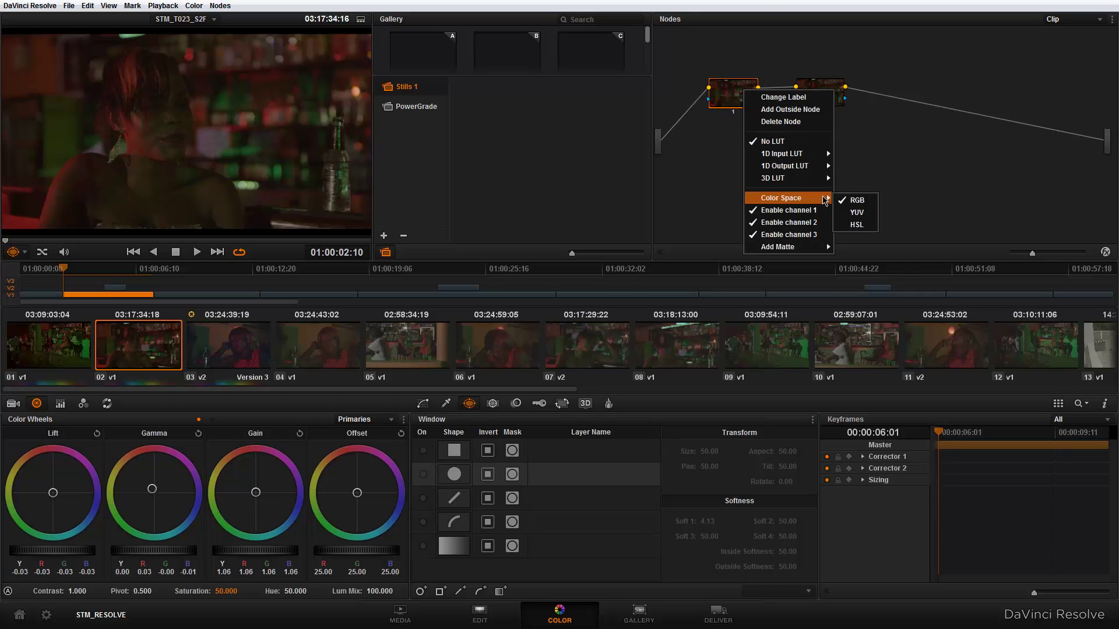
left_click(861, 133)
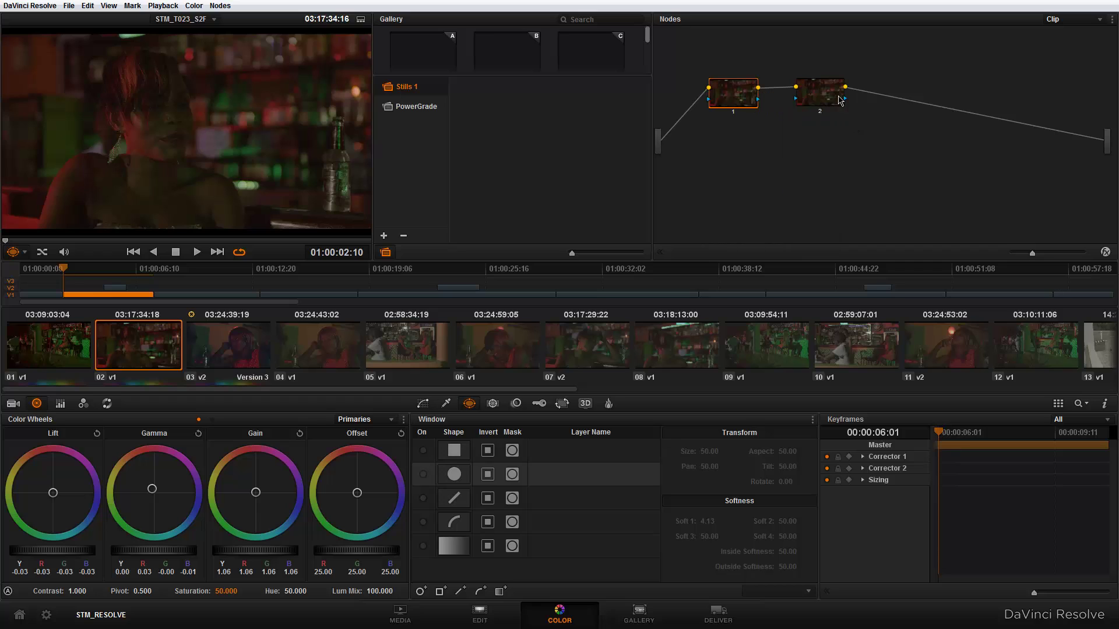
- Set node 2's color space back to RGB
left_click(836, 103)
right_click(830, 99)
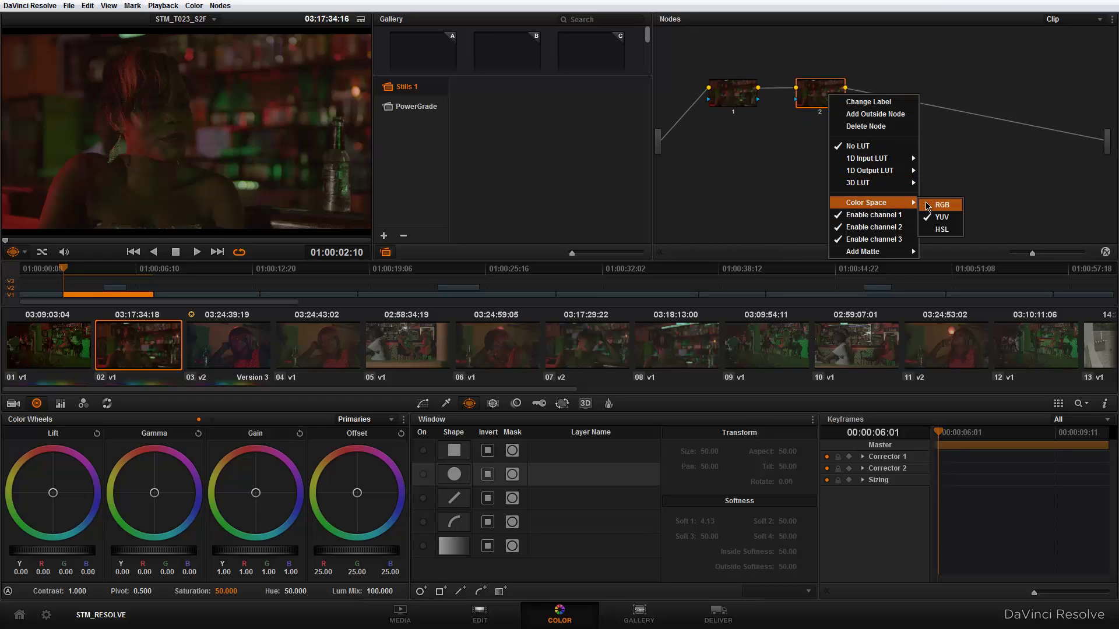
left_click(928, 205)
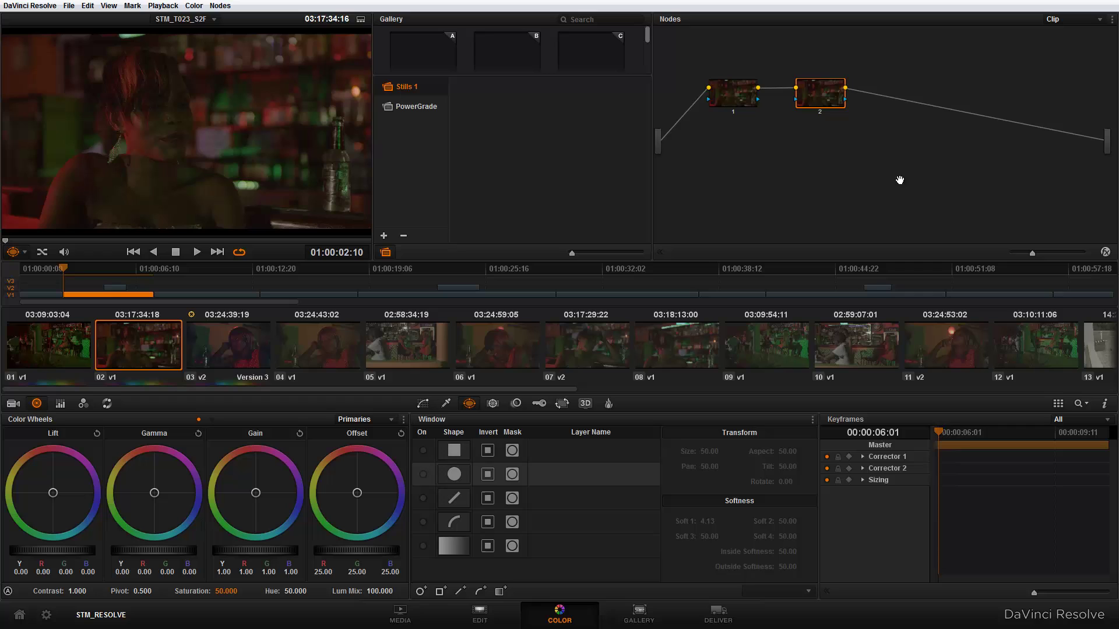
- Disable channels 2 and 3 on node 2 and nudge the node slightly in the graph
right_click(832, 98)
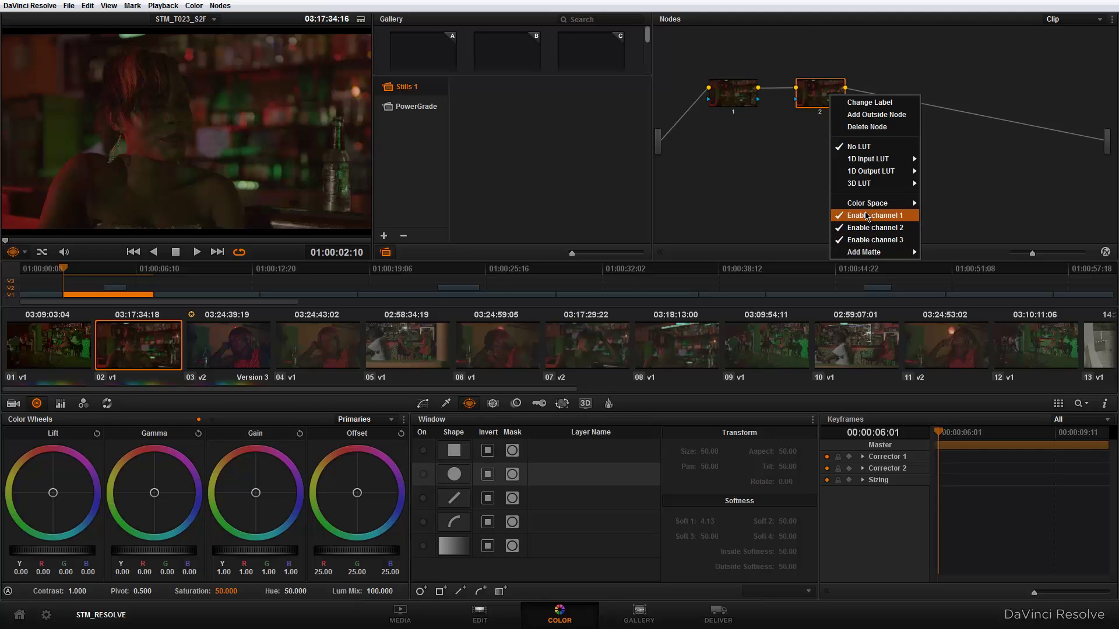
mouse_move(877, 204)
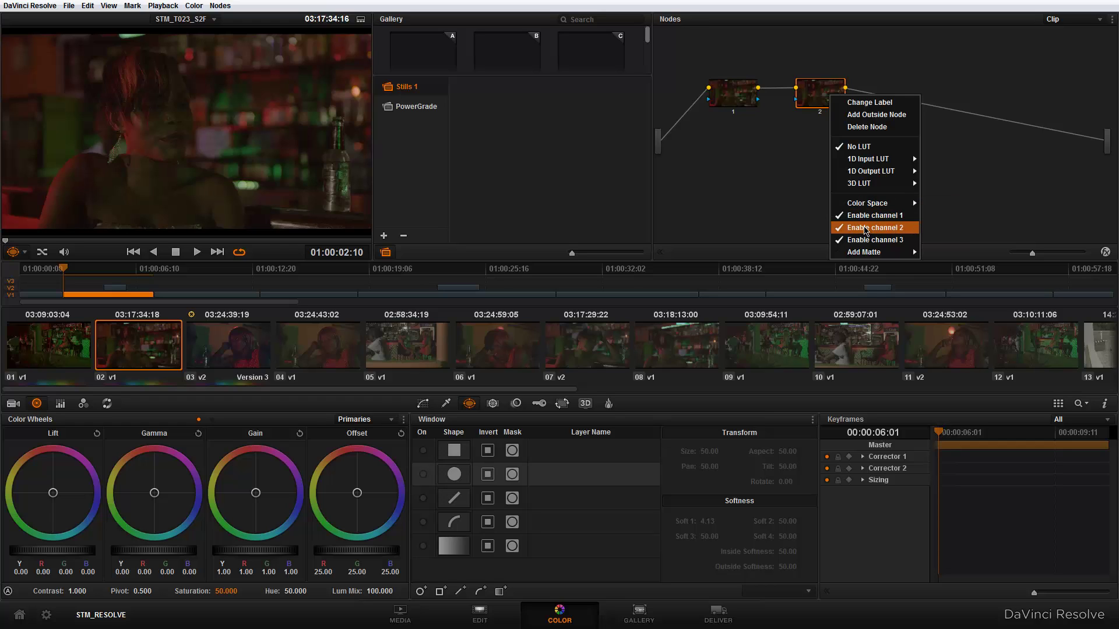
left_click(866, 231)
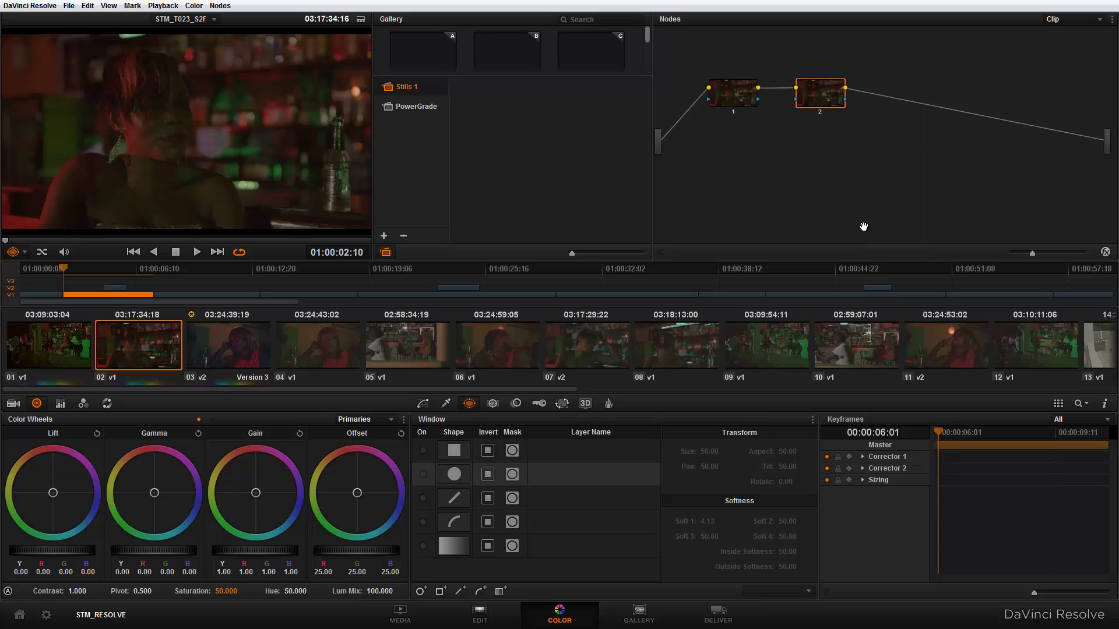
right_click(848, 106)
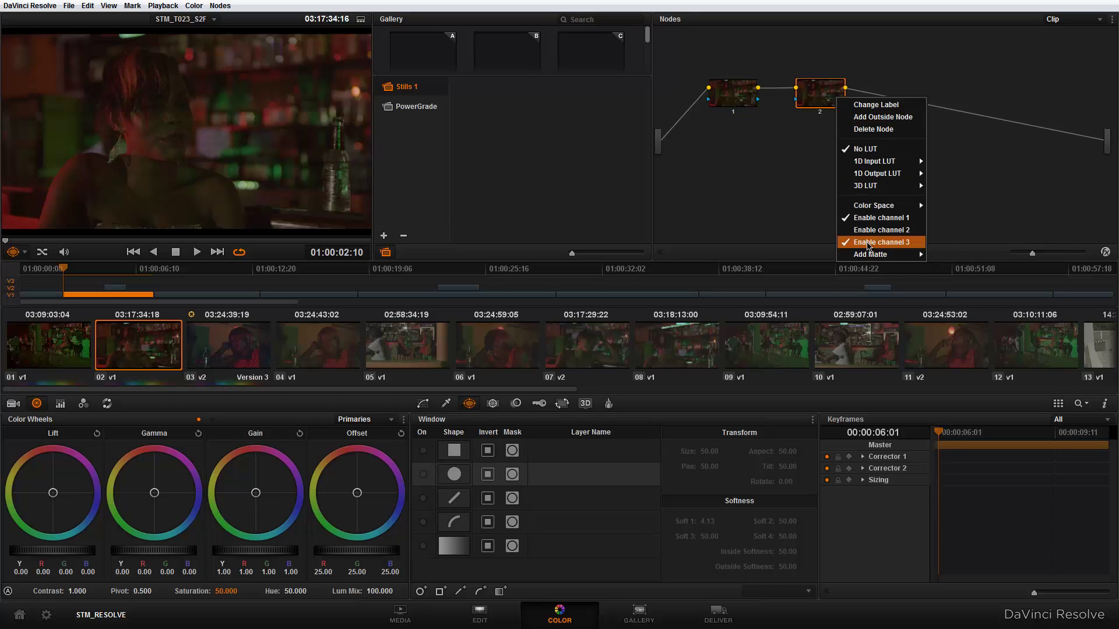
left_click(867, 242)
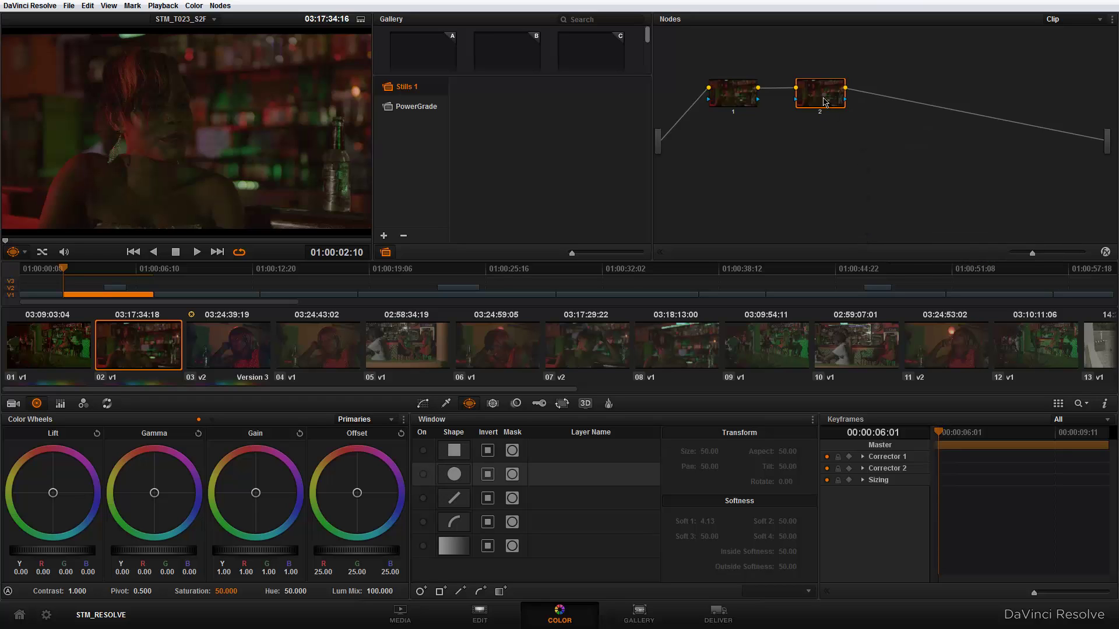
left_click_drag(822, 104, 825, 107)
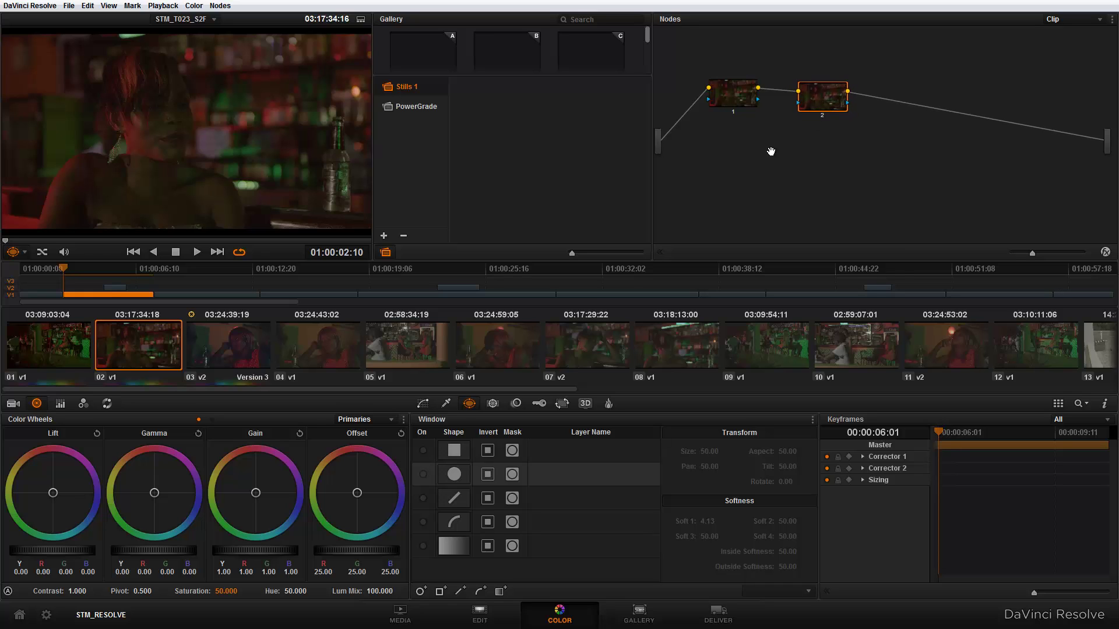
- Raise node 2's gain to 1.29 and lower its saturation to 8
mouse_move(260, 554)
left_mouse_down()
mouse_move(240, 558)
mouse_move(254, 564)
mouse_move(241, 558)
mouse_move(255, 544)
mouse_move(237, 552)
mouse_move(266, 550)
left_mouse_up()
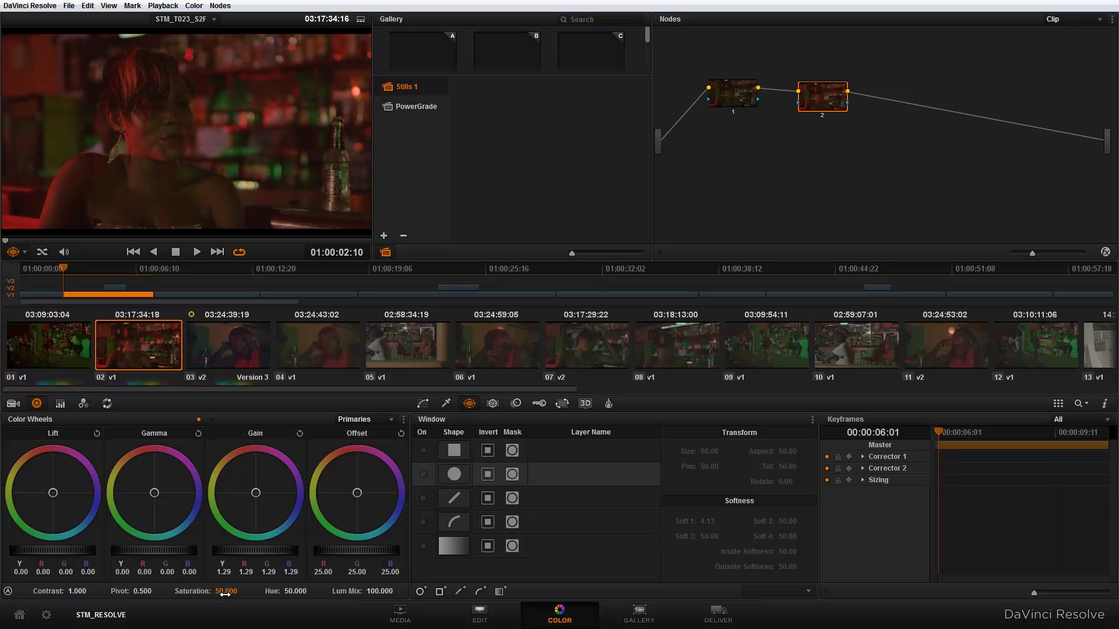
left_click_drag(226, 591, 192, 591)
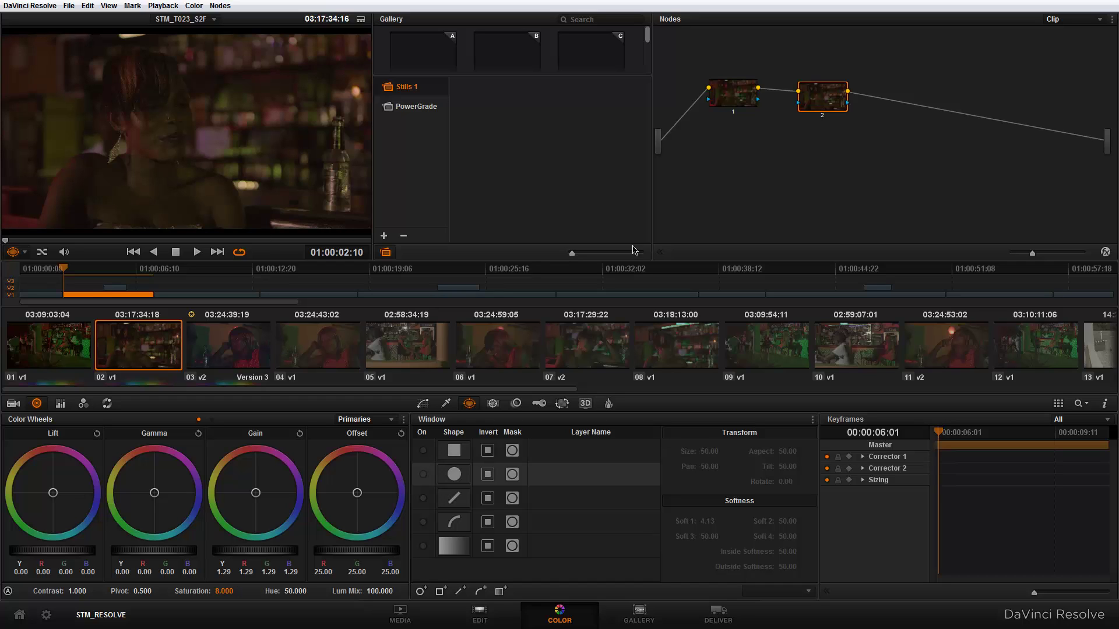
right_click(832, 103)
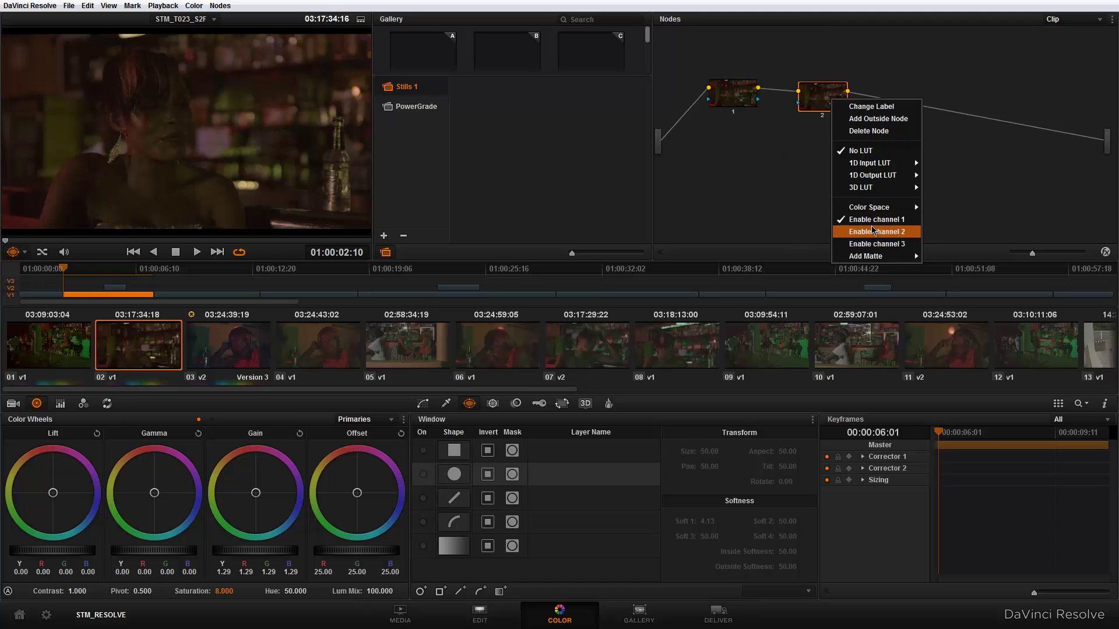
left_click(768, 196)
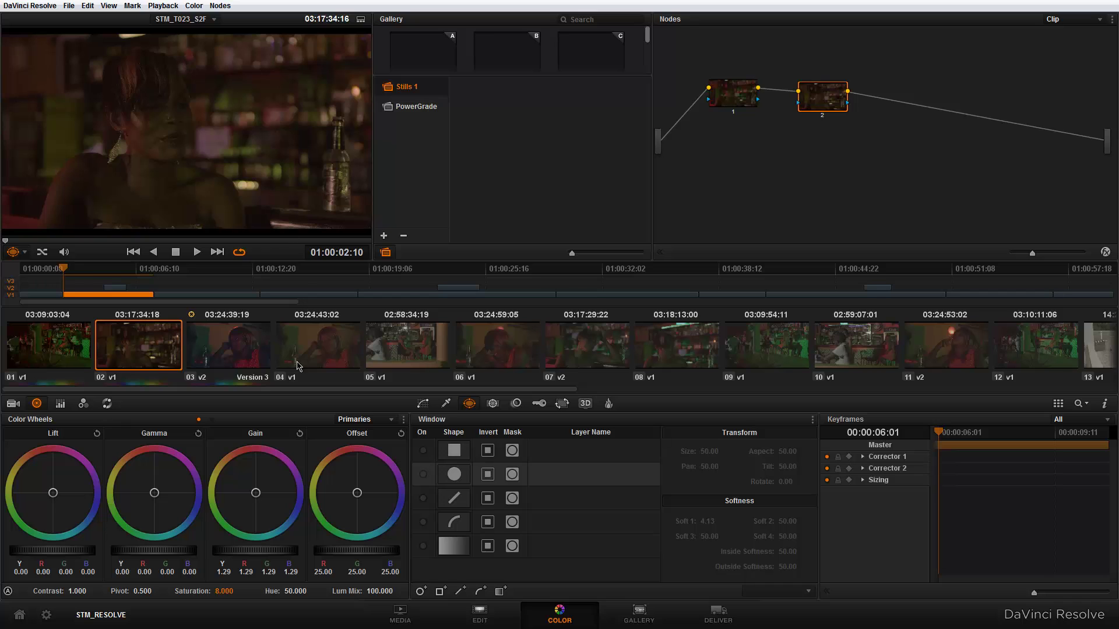
- Add a splitter/combiner node after node 1 on clip 04
left_click(336, 356)
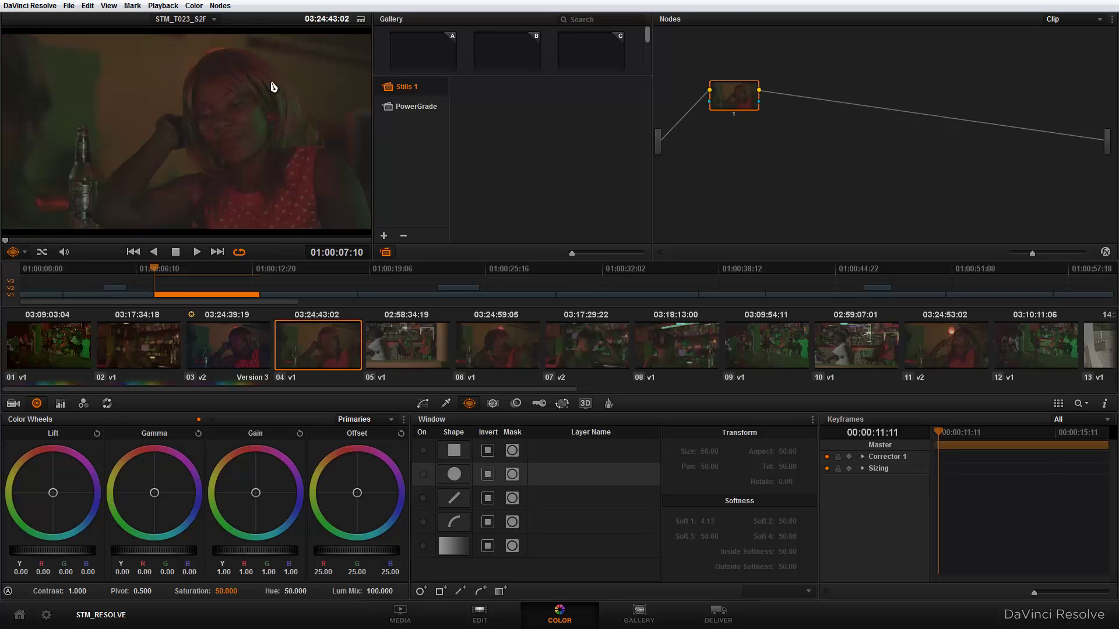
left_click(194, 6)
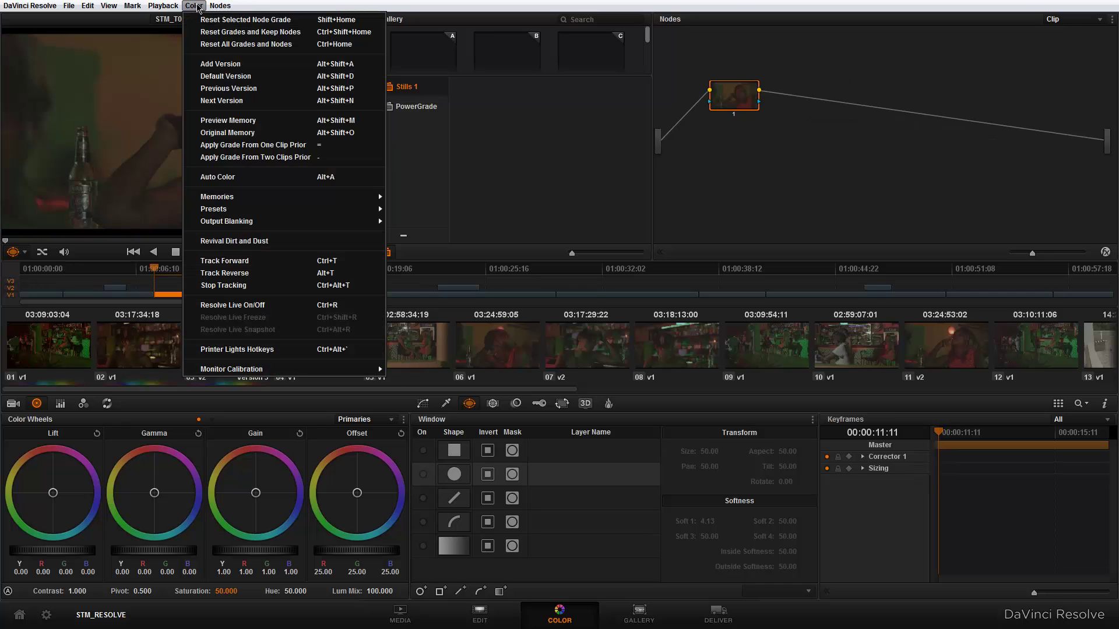
mouse_move(227, 4)
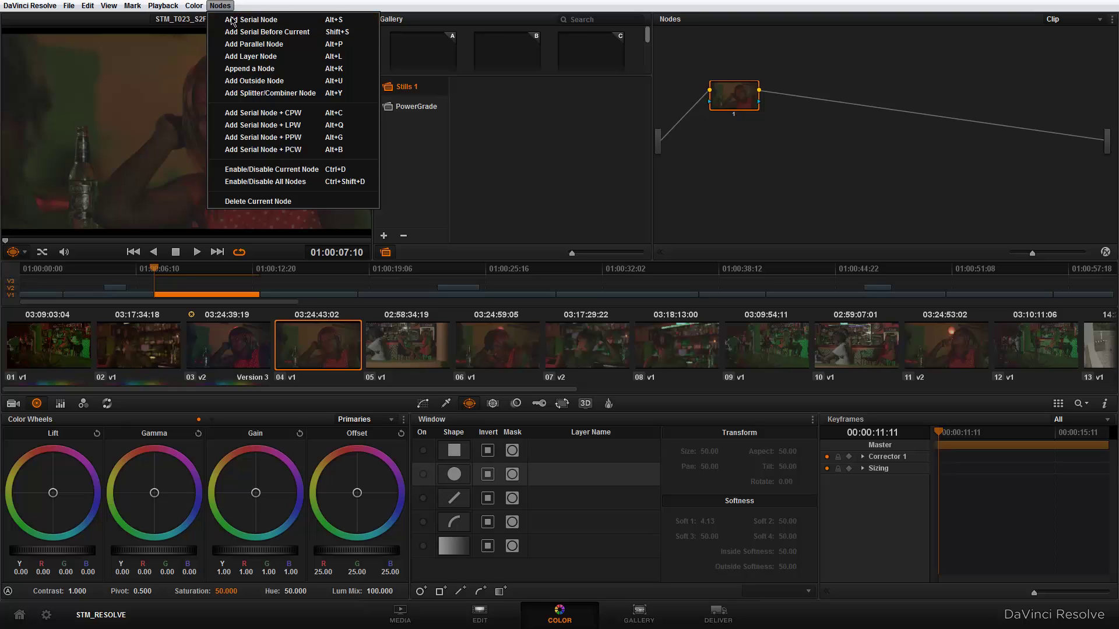
left_click(261, 95)
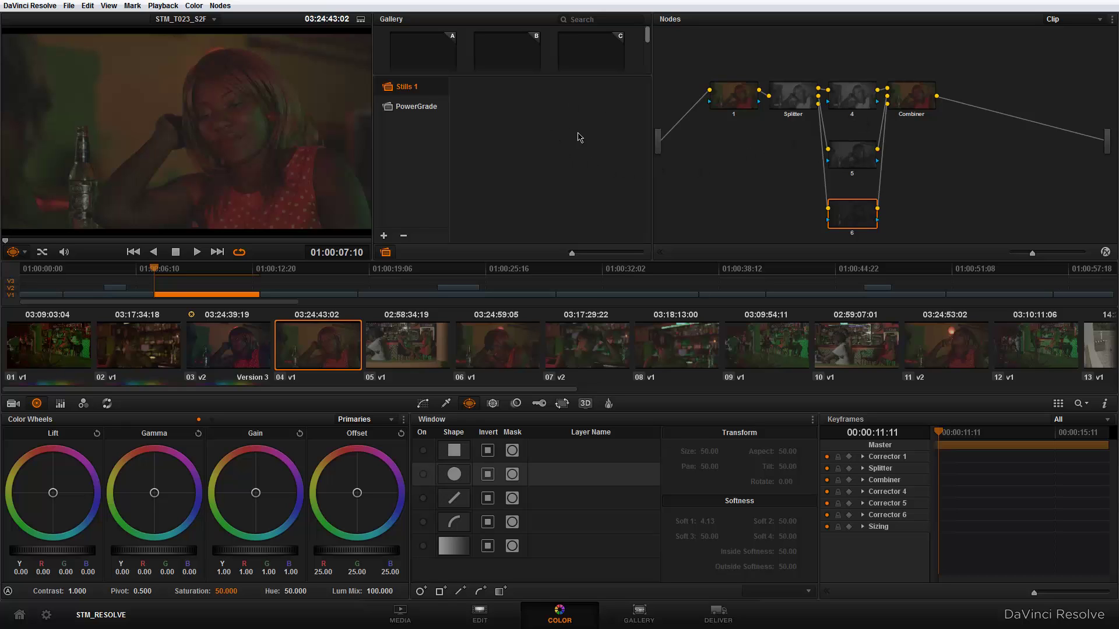
- Rearrange the Splitter, node 4 and the Combiner so they sit farther apart in the node graph
left_click_drag(916, 111, 938, 115)
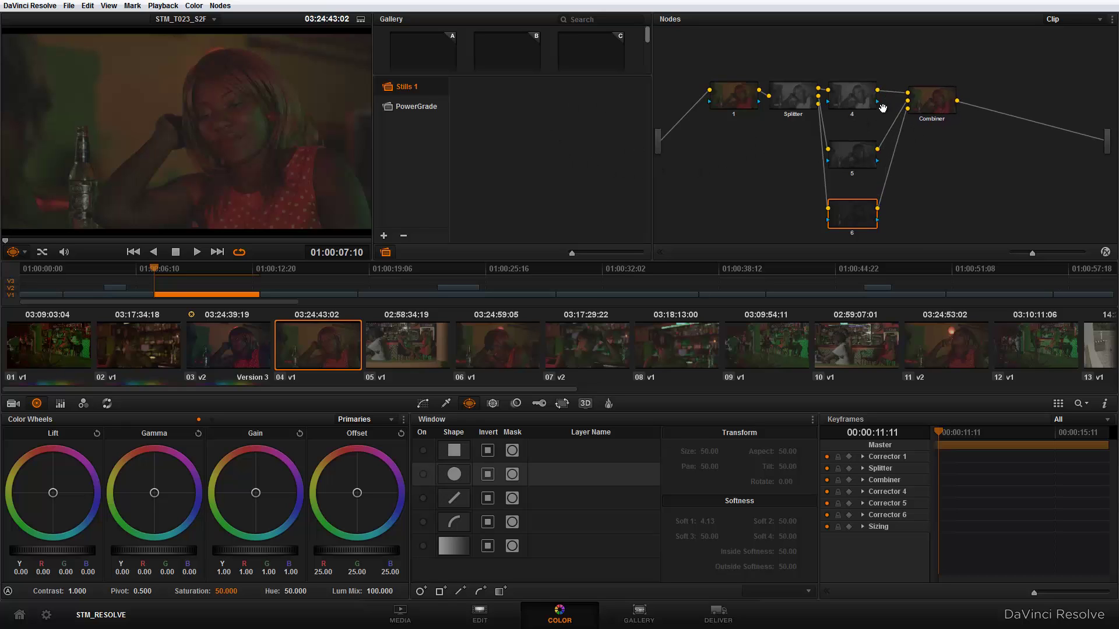
left_click_drag(794, 97, 782, 87)
left_click_drag(849, 98, 849, 92)
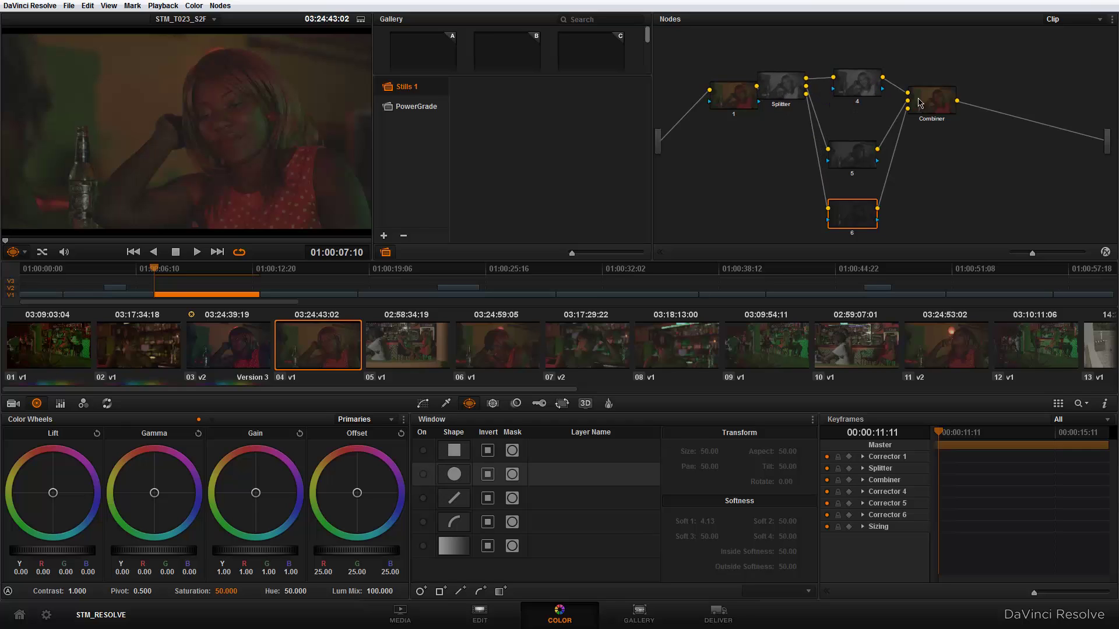
left_click_drag(924, 105, 930, 96)
left_click_drag(852, 99, 848, 94)
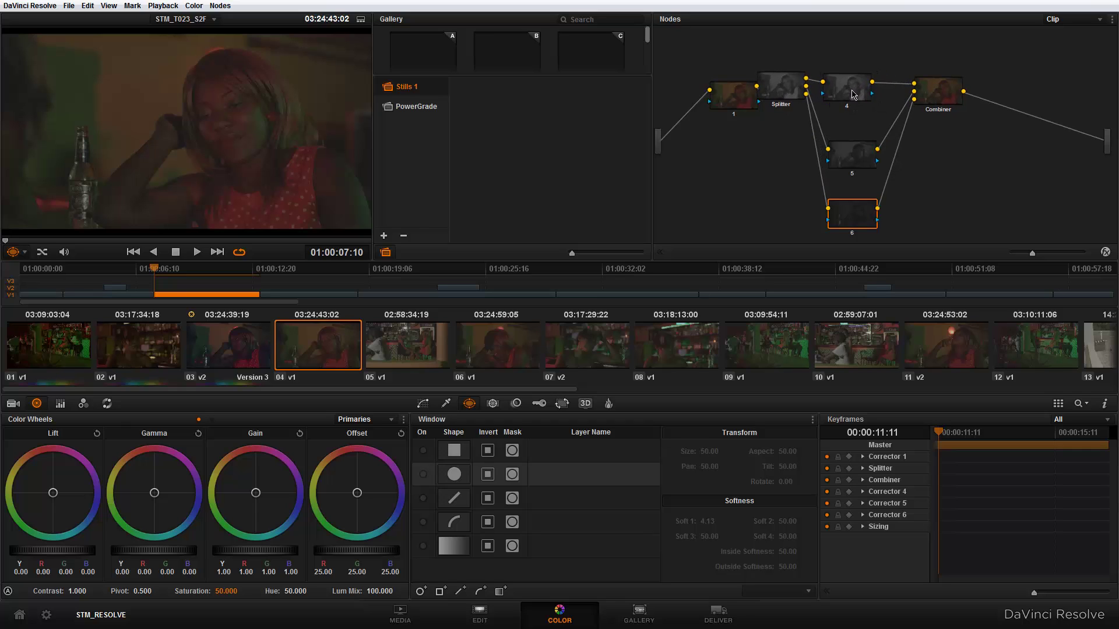
- Disable channels 2 and 3 on node 4, leaving channel 1 enabled
right_click(854, 91)
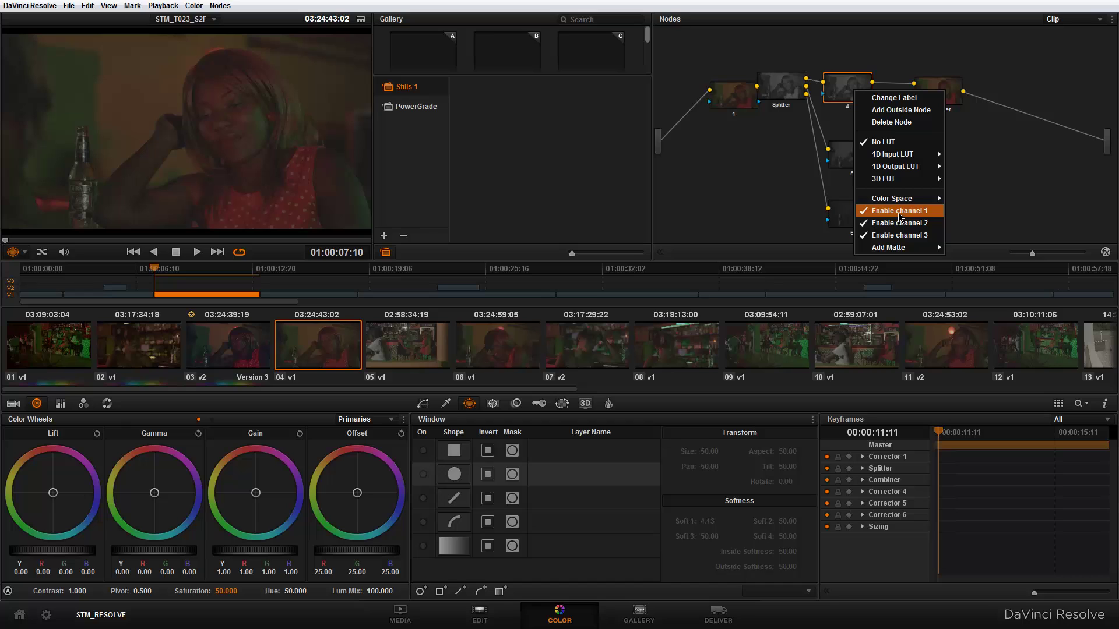
key("Escape")
right_click(854, 91)
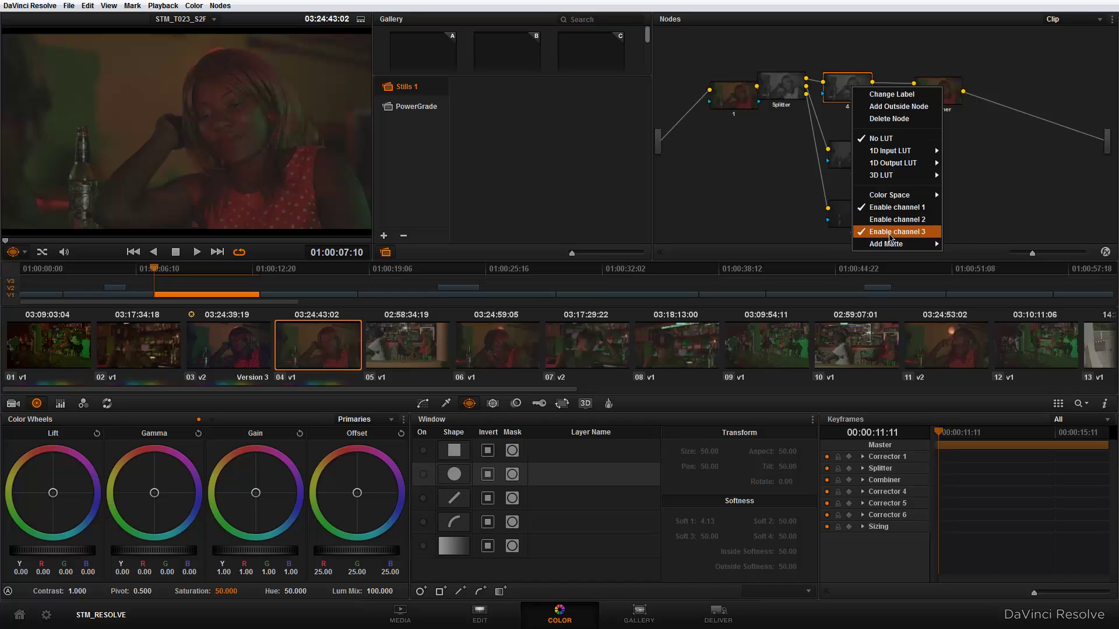
key("Escape")
- Disable channels 1 and 3 on node 5, leaving channel 2 enabled
left_click_drag(857, 166, 855, 164)
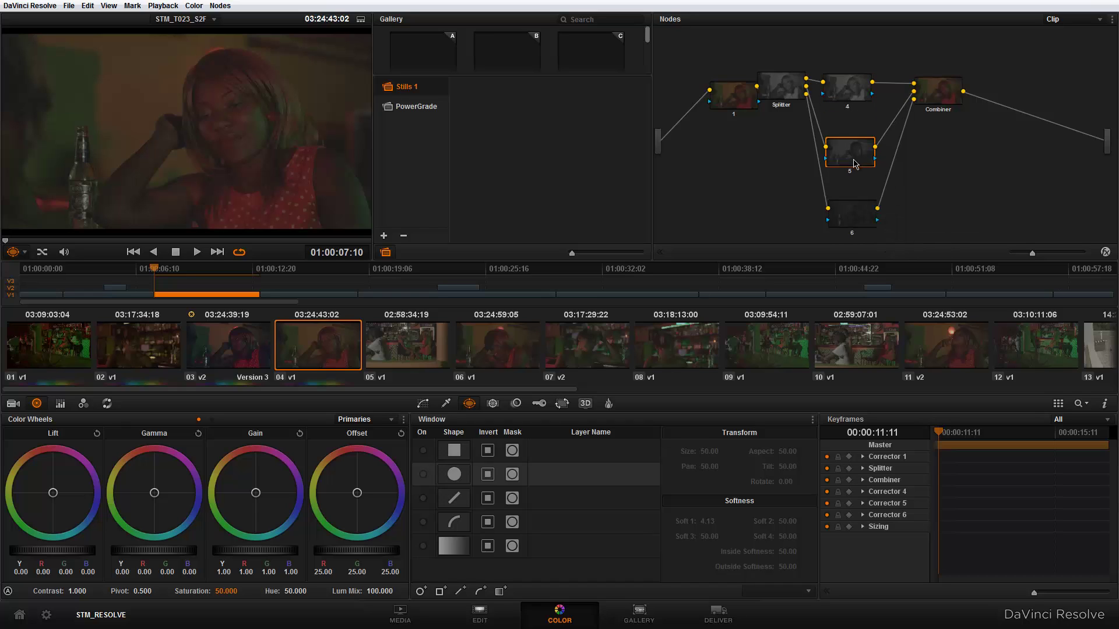
right_click(855, 160)
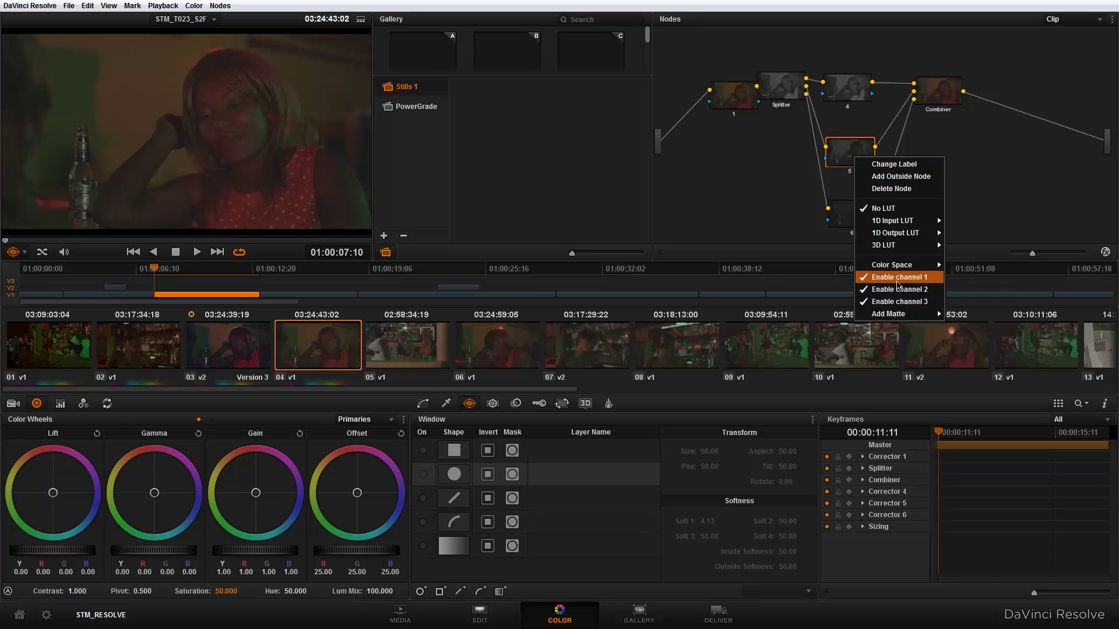
key("Escape")
right_click(862, 159)
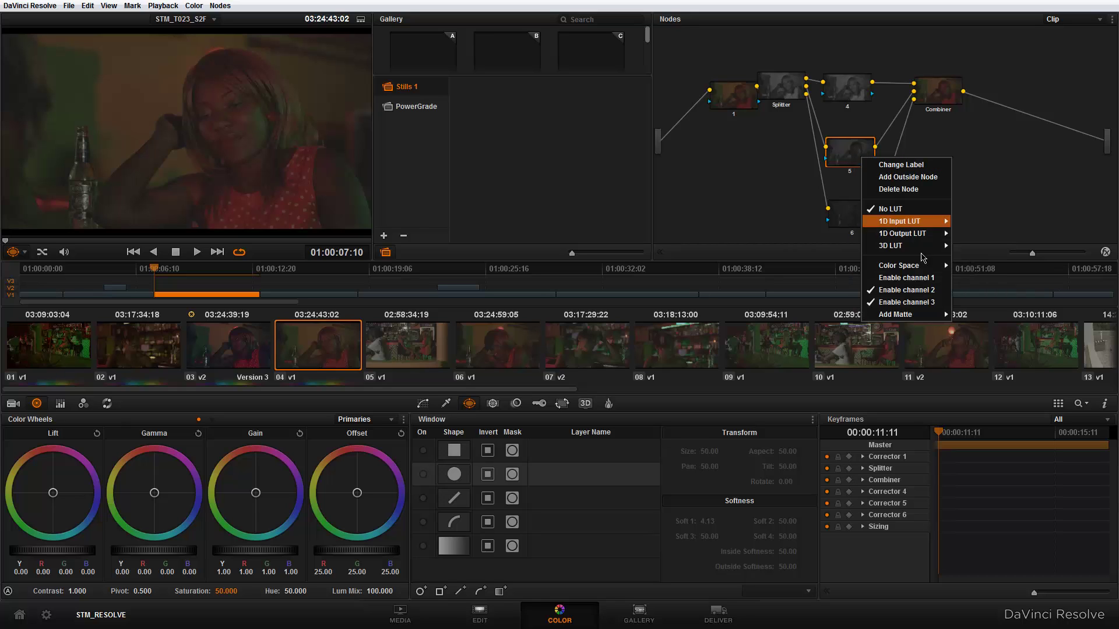
left_click(898, 309)
- Disable channels 1 and 2 on node 6 and nudge the node slightly in the graph
left_click(859, 218)
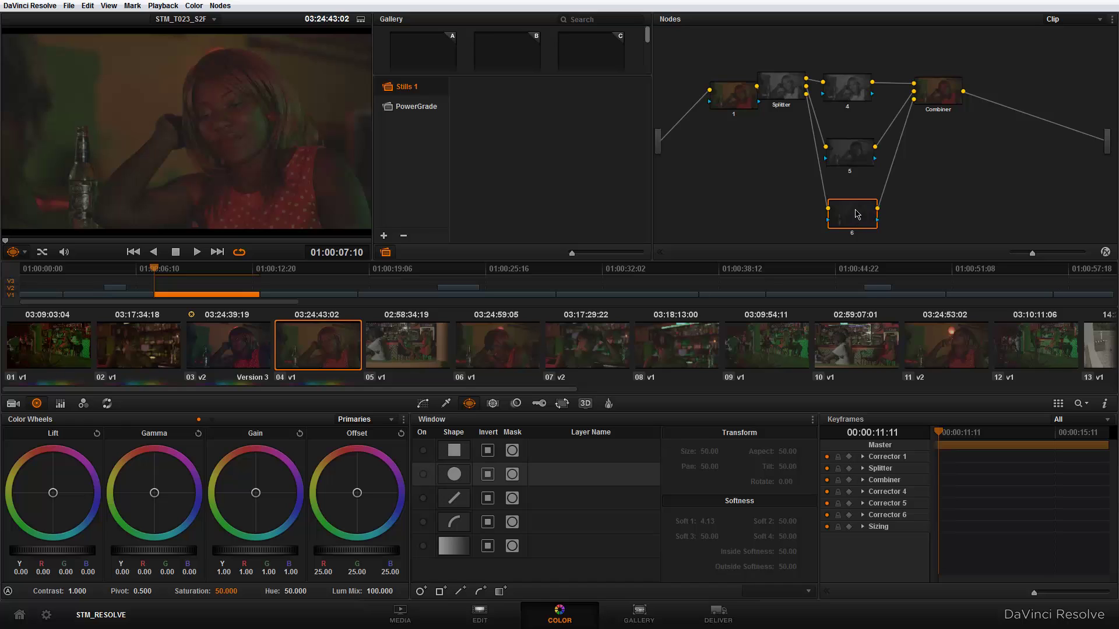
right_click(857, 214)
left_click(893, 333)
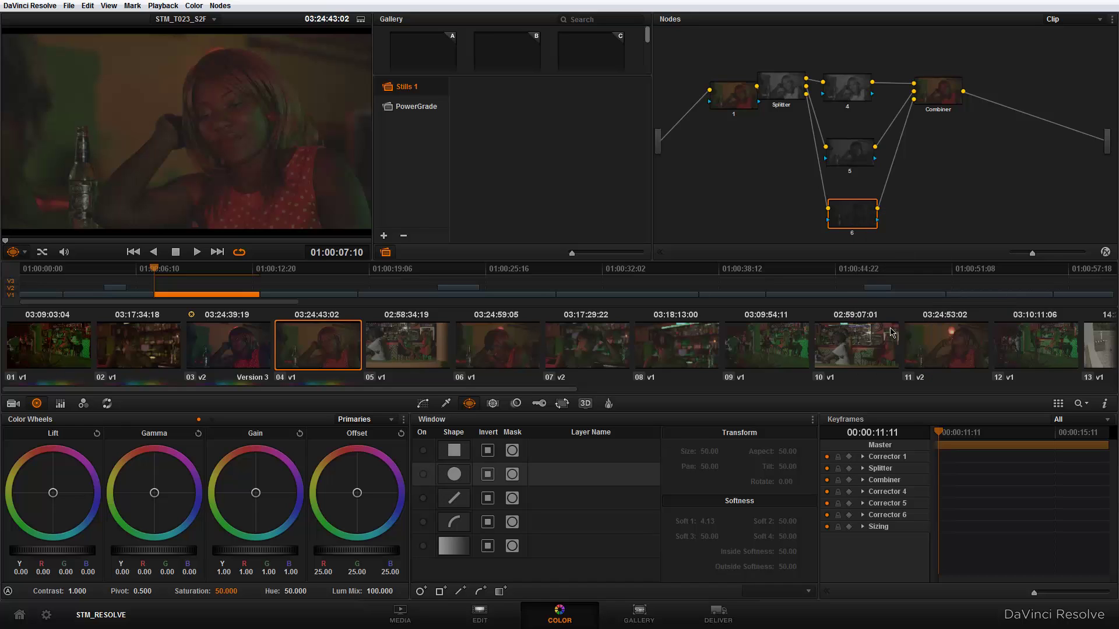
right_click(856, 222)
left_click(900, 355)
left_click_drag(857, 220, 858, 218)
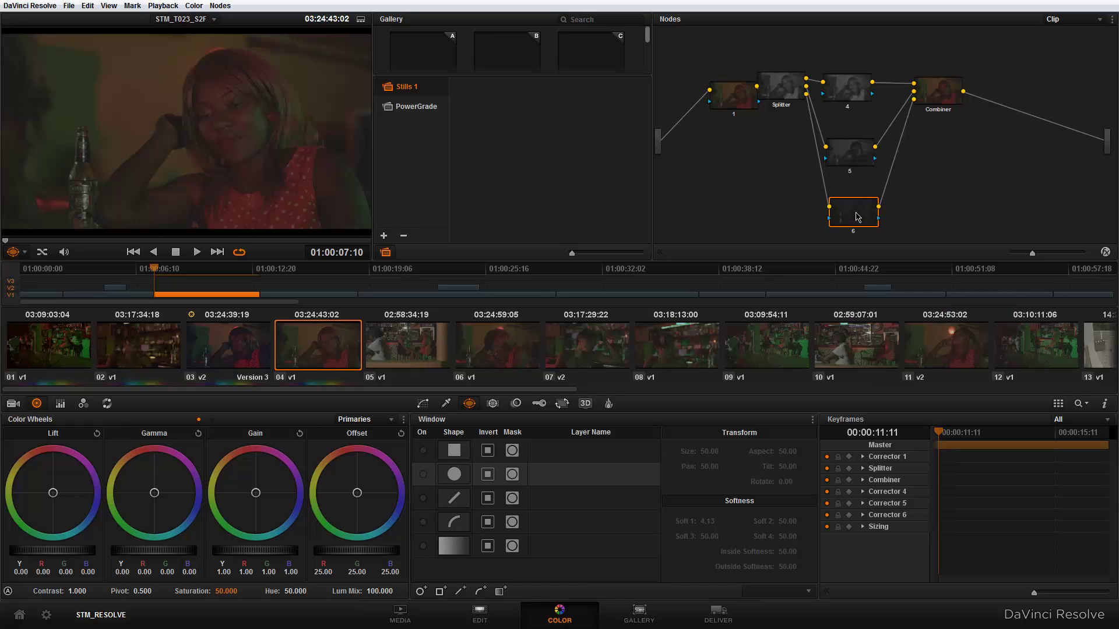
- Select node 4 and switch the sizing controls from Input Sizing to Node Sizing
left_click_drag(861, 123, 857, 103)
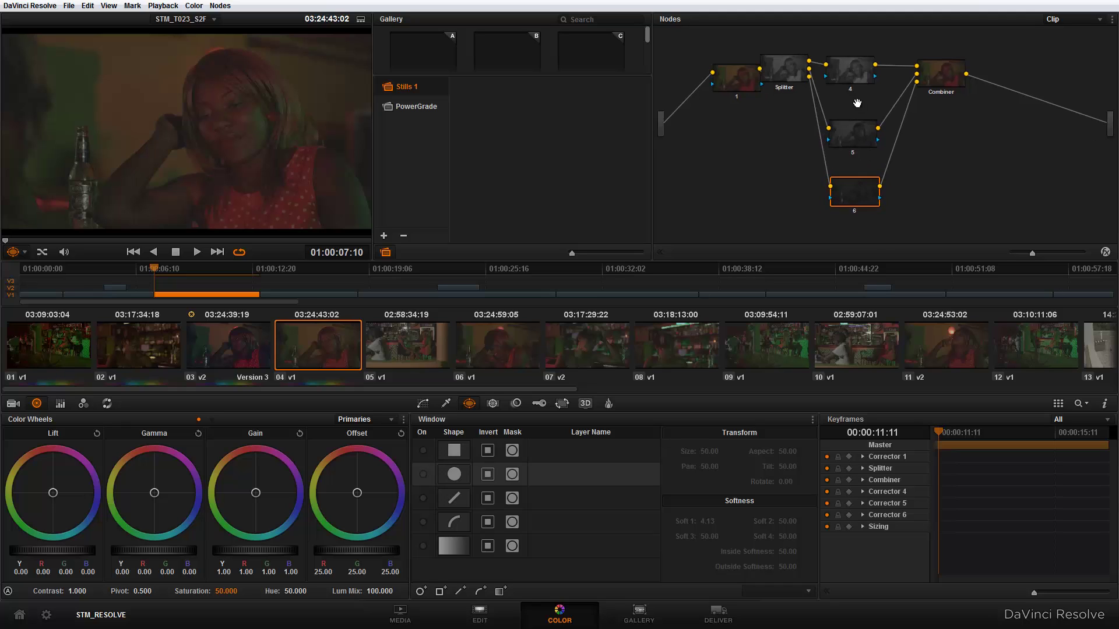
left_click(856, 79)
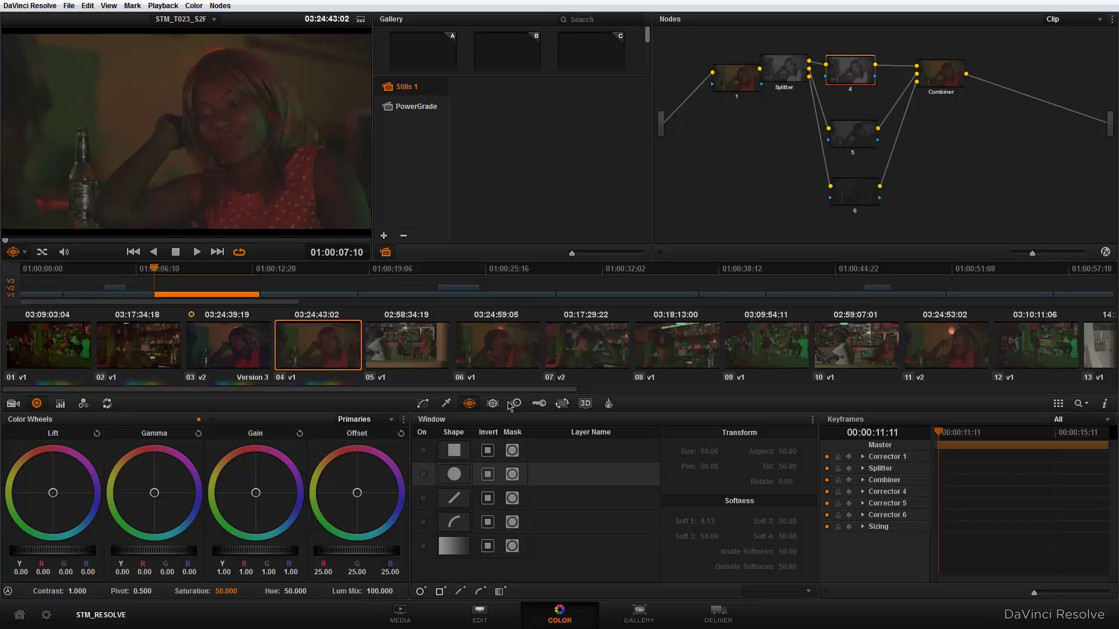
left_click_drag(259, 562, 283, 552)
left_click(564, 408)
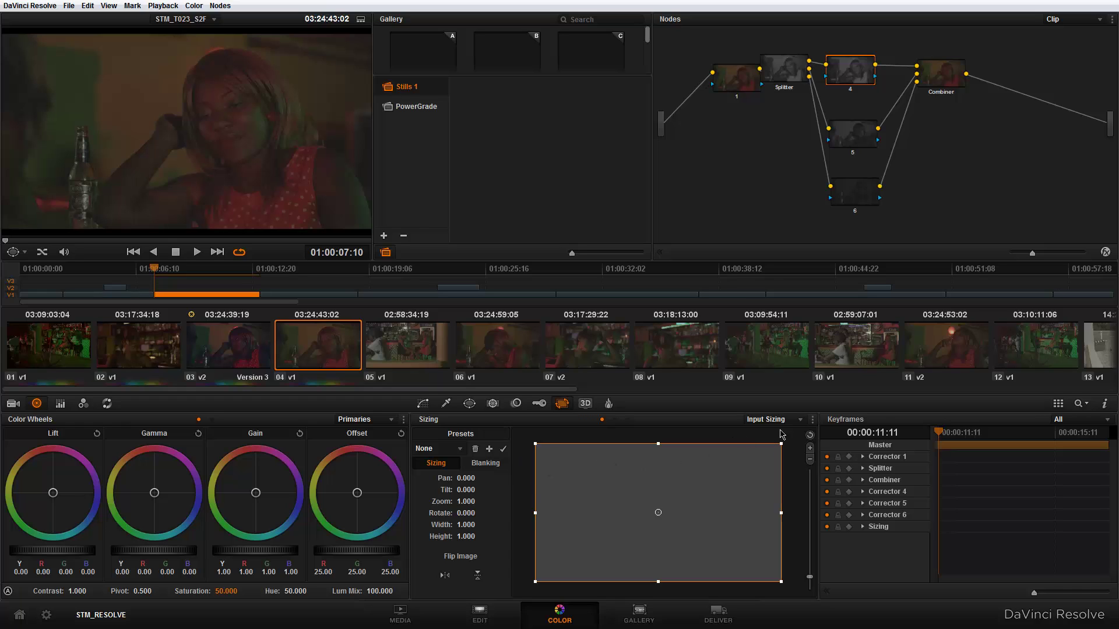
left_click(800, 420)
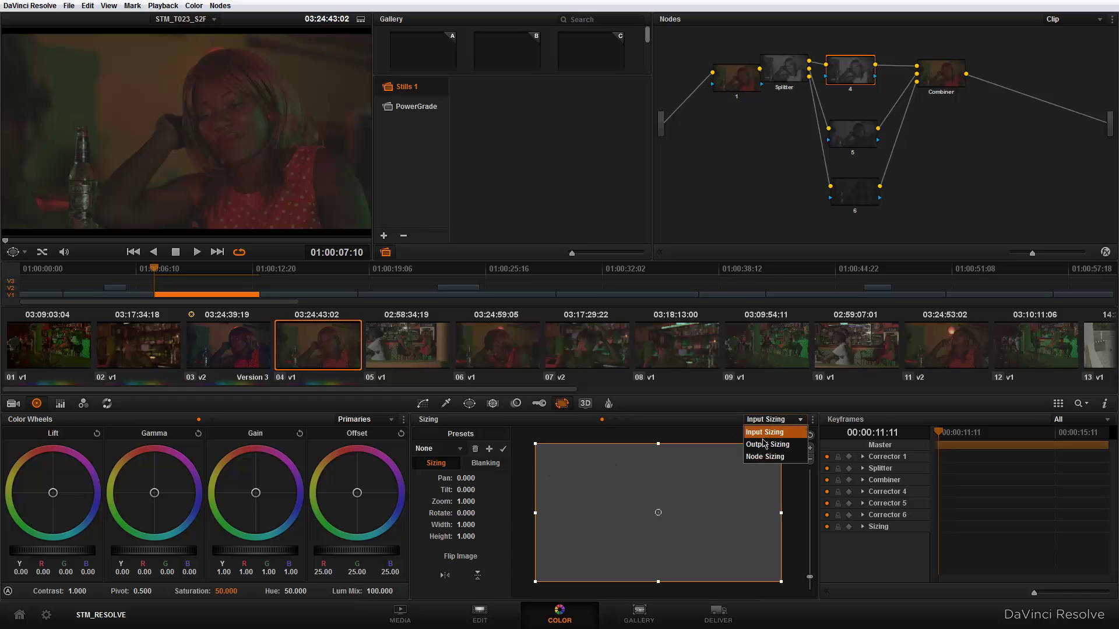
left_click(784, 462)
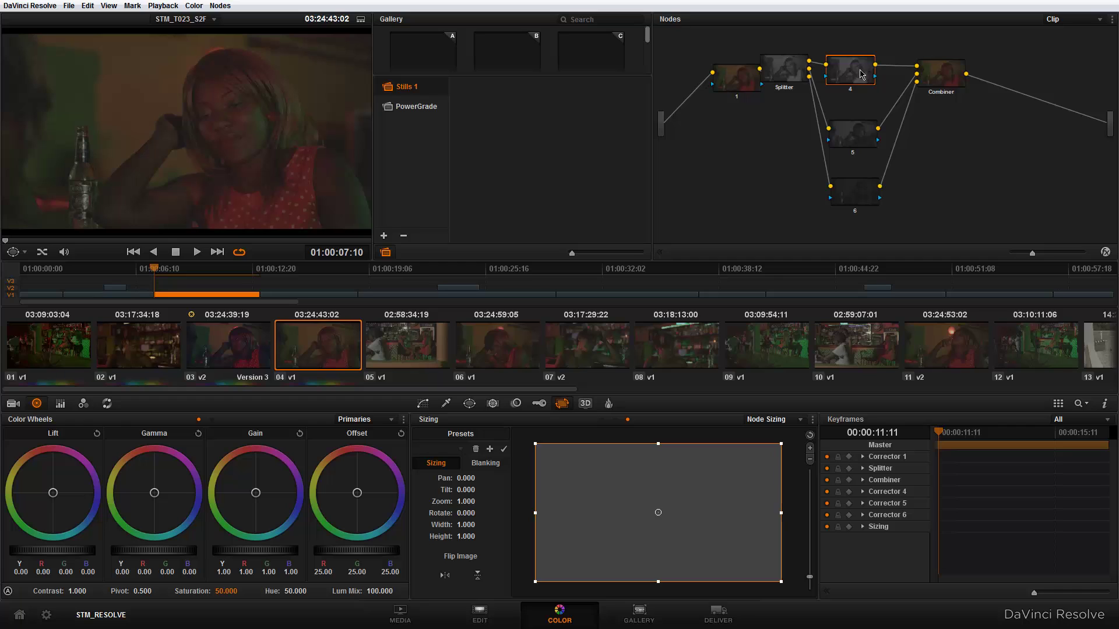
- Set node 4's pan to 36, and node 5's pan to -27, tilt to 5 and zoom to 1.008
left_click_drag(466, 478, 497, 477)
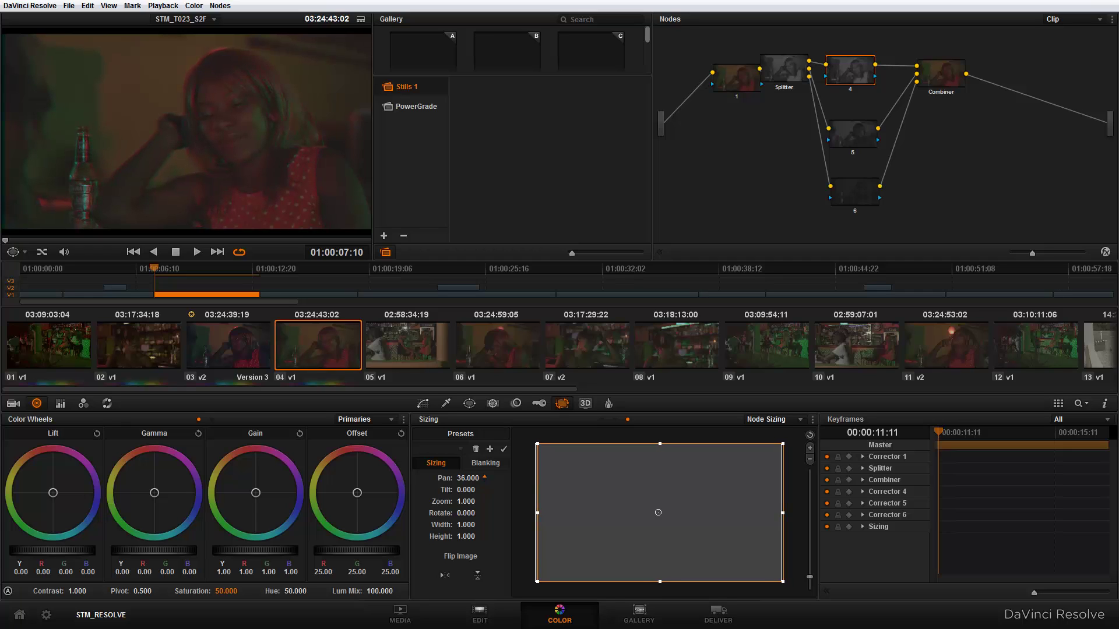
left_click(857, 139)
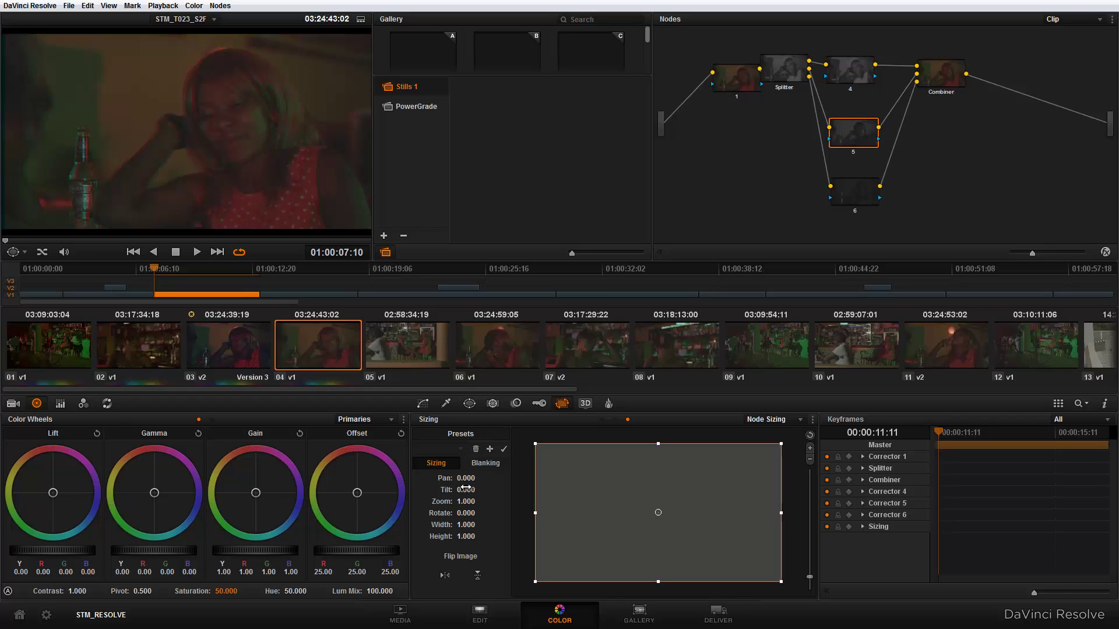
left_click_drag(466, 478, 471, 504)
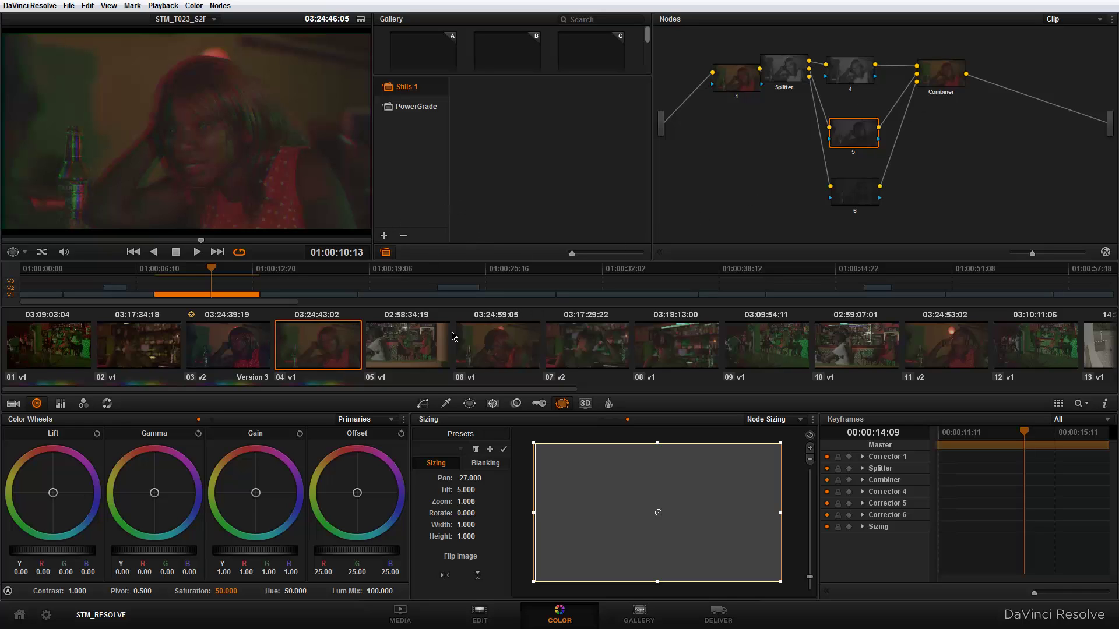
- Grade clip 05 with gain at 1.07, gamma at -0.06 and lift at -0.04
left_click(425, 357)
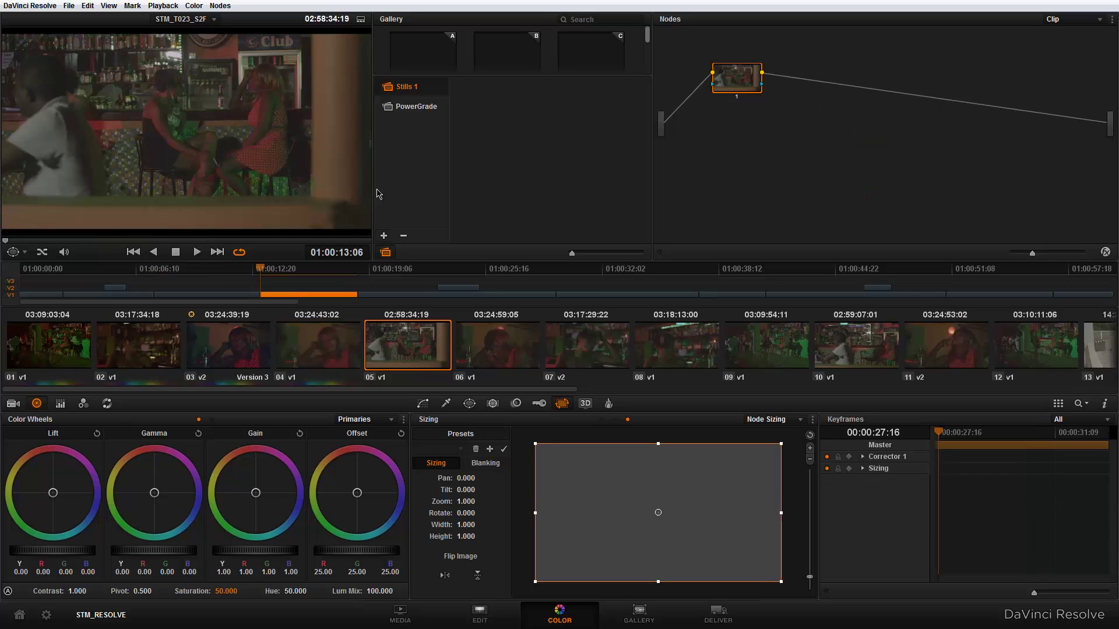
left_click_drag(260, 557, 266, 557)
left_click_drag(125, 556, 49, 553)
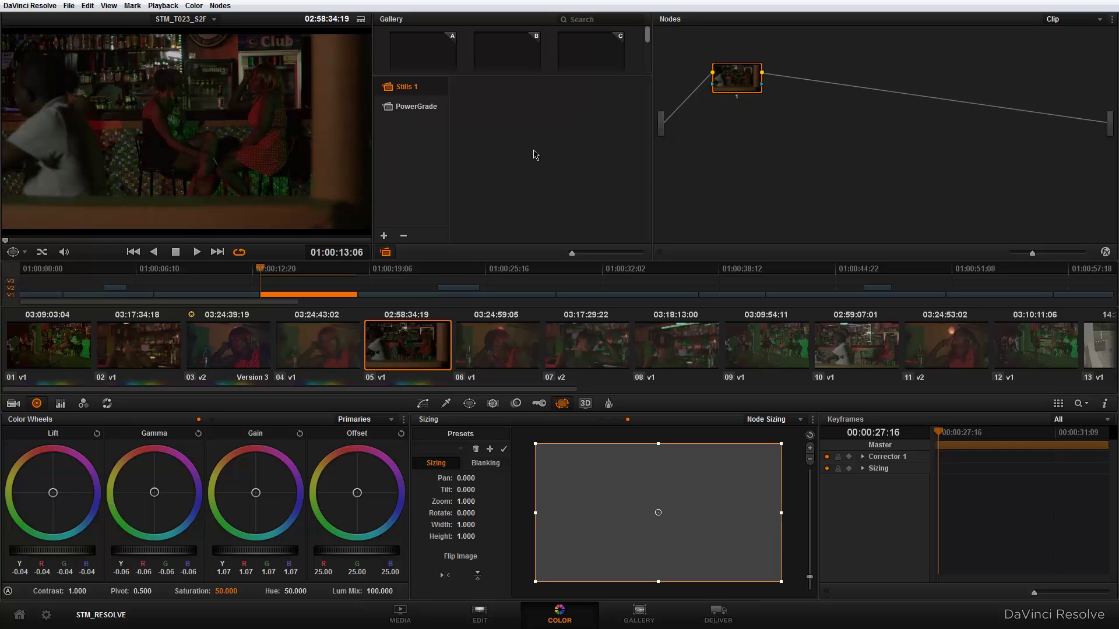
- Add a serial node after node 1 on clip 05, widen the node graph area and space node 2 away from node 1
left_click(222, 5)
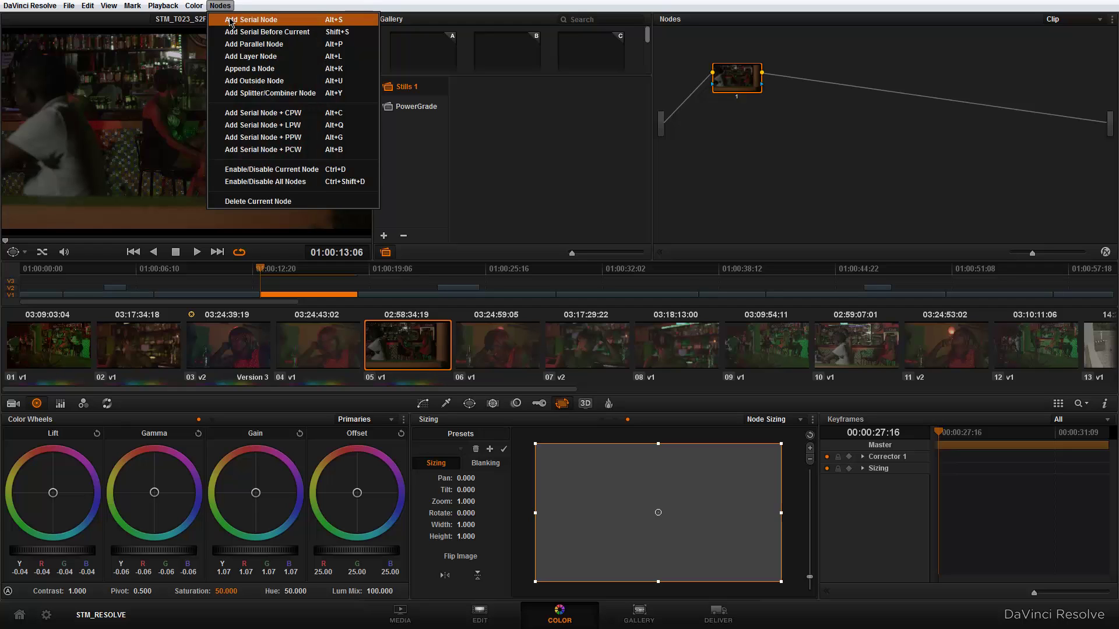
left_click(231, 22)
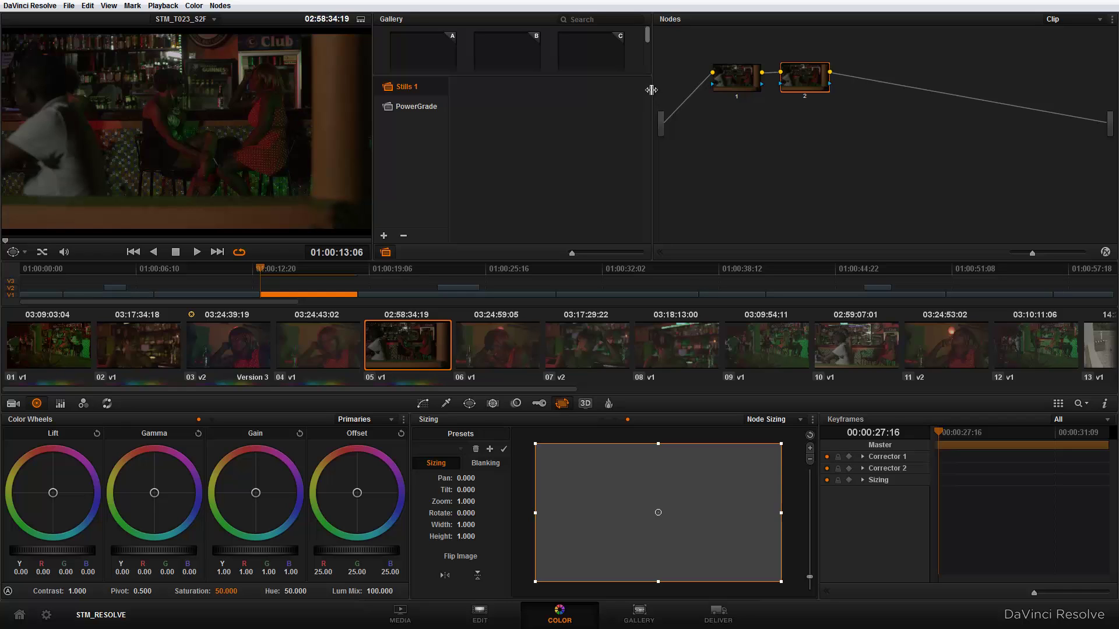
left_click_drag(650, 90, 633, 105)
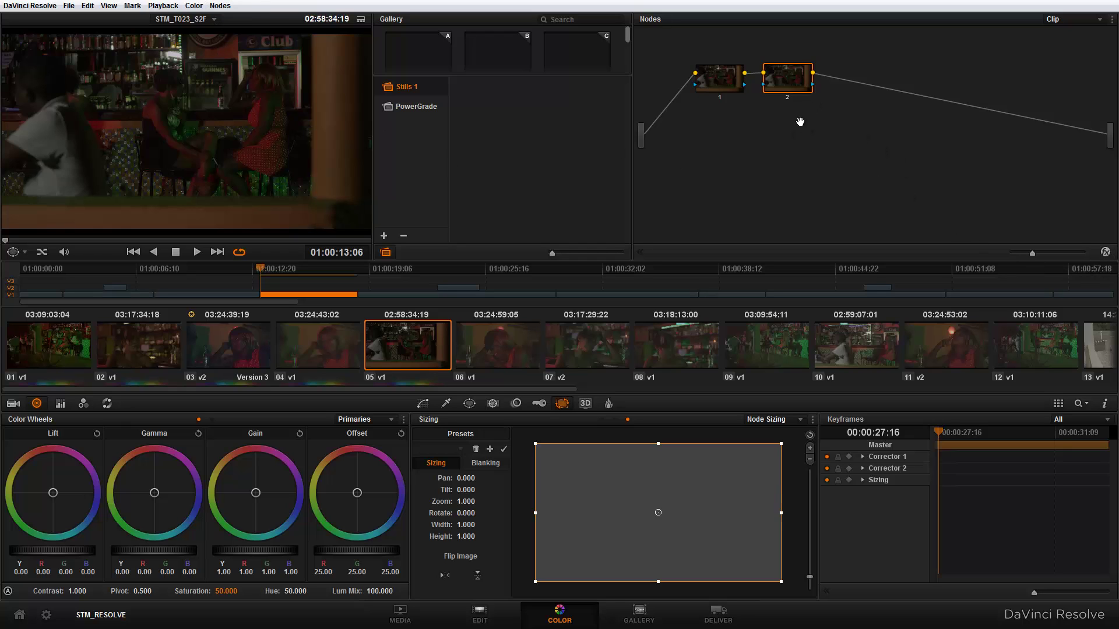
left_click_drag(787, 81, 808, 89)
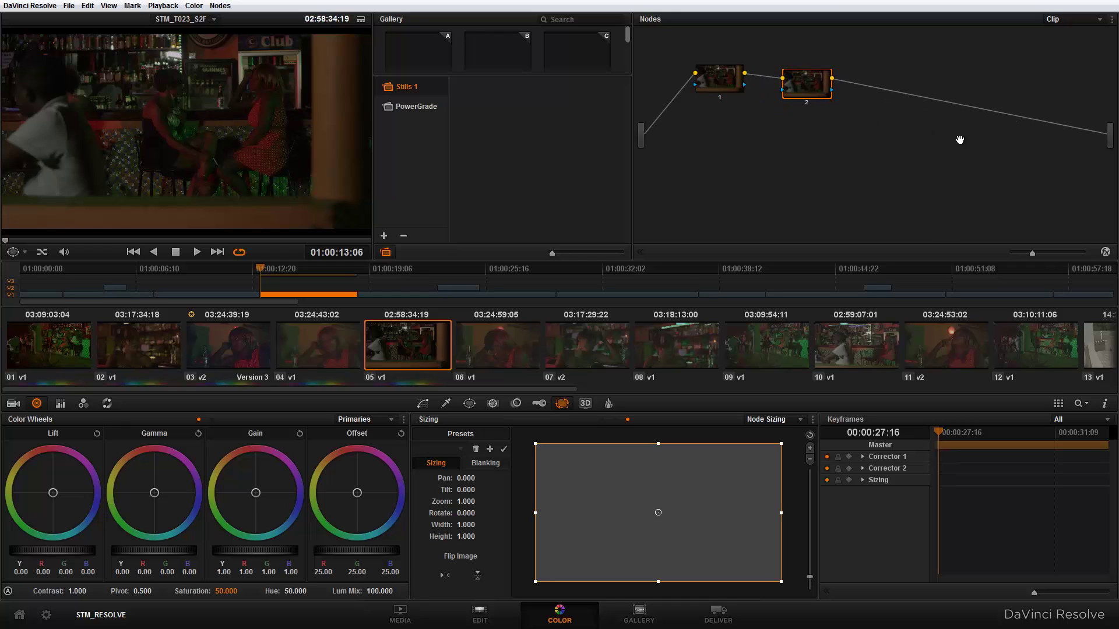
- Apply the S_Blur effect from the OpenFX library's Sapphire Blur+Sharpen group to node 2
left_click(1106, 253)
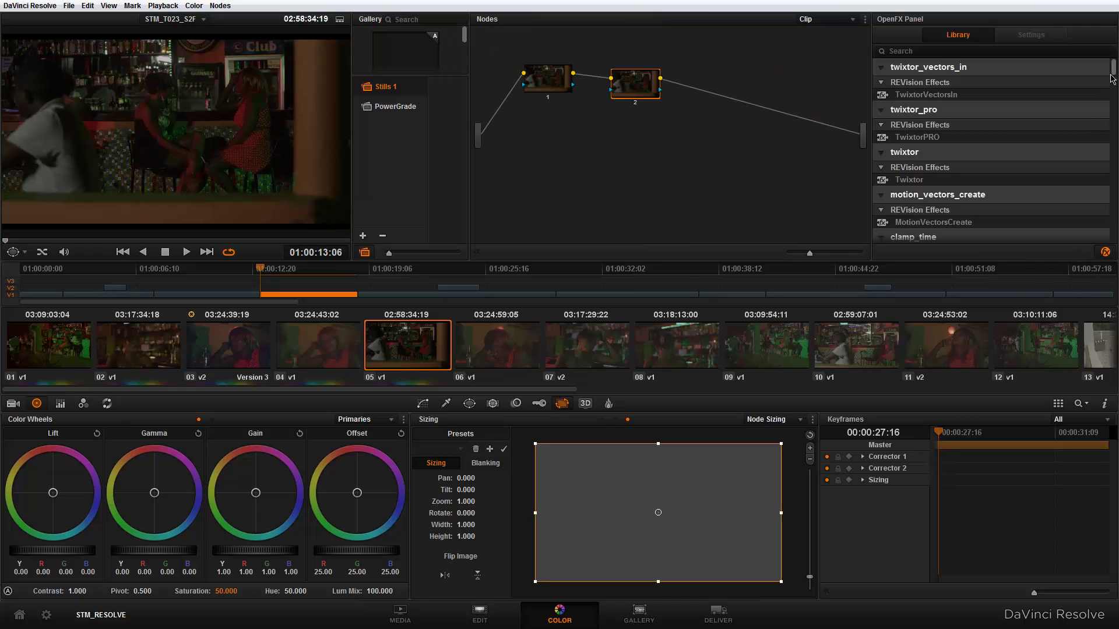
left_click_drag(1113, 73, 1118, 84)
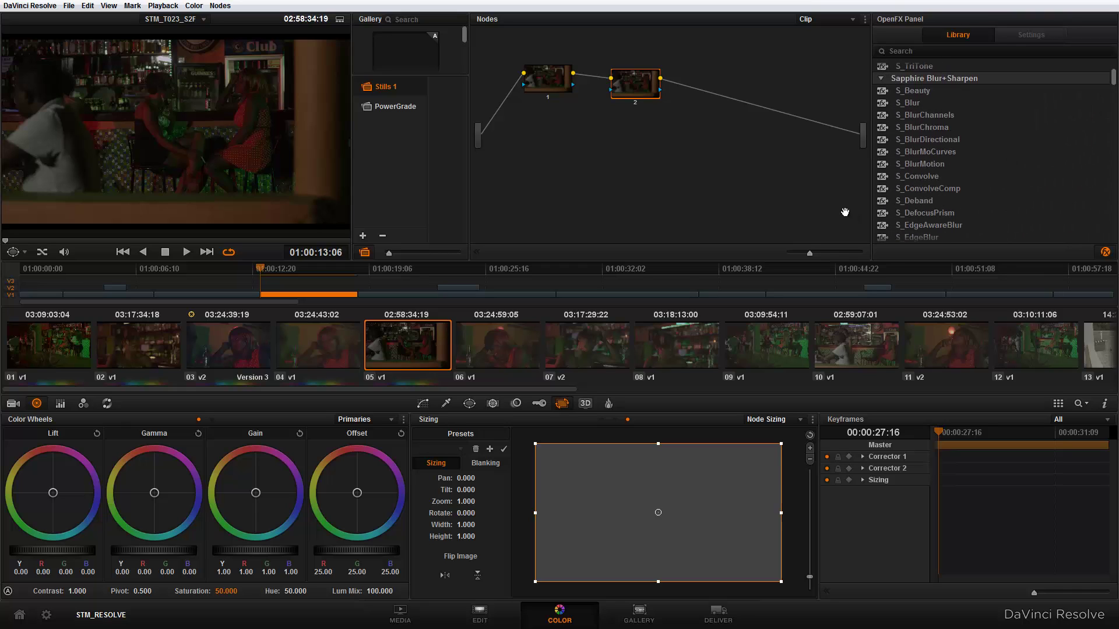
left_click(909, 103)
left_click_drag(908, 111, 637, 85)
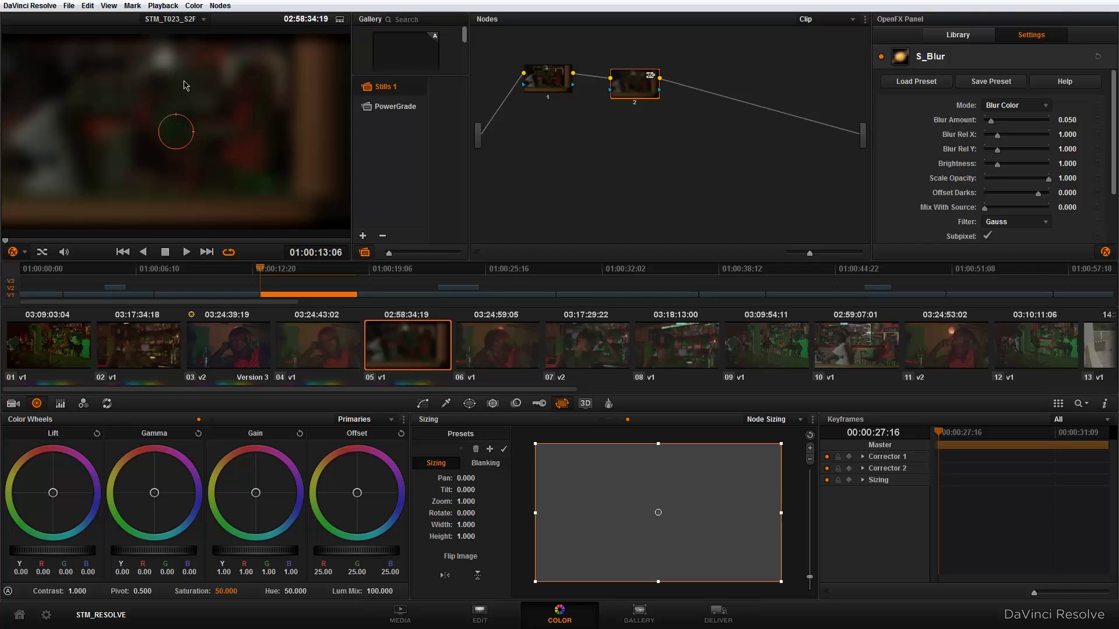
- Reduce the S_Blur blur amount to 0.037 and play back part of clip 05 to check the effect
left_click_drag(194, 137, 196, 152)
left_click_drag(991, 121, 989, 129)
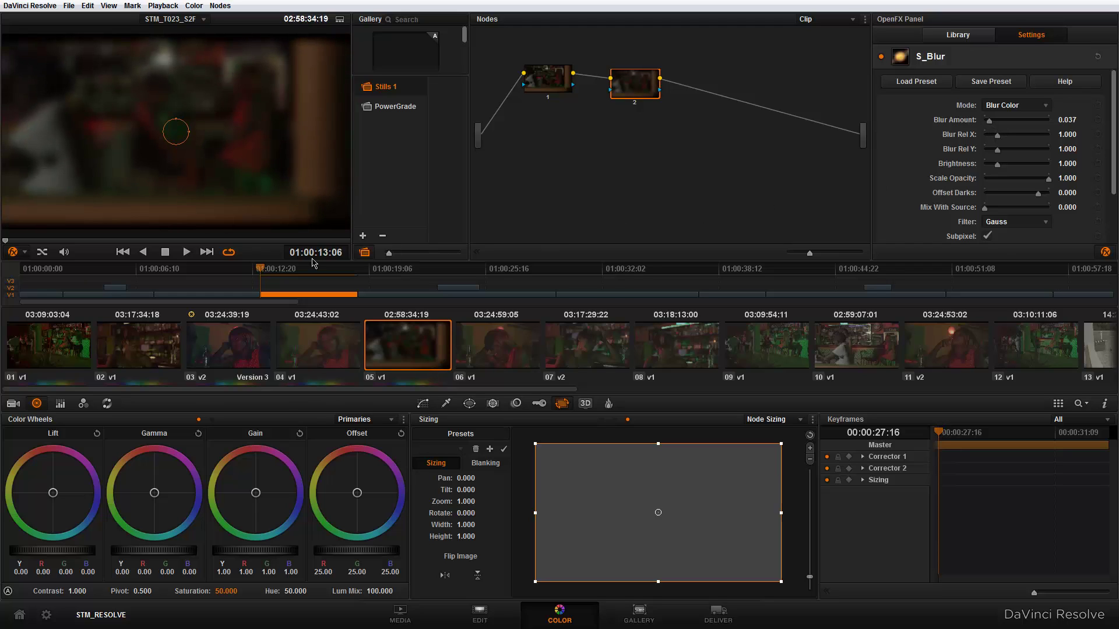
left_click(187, 253)
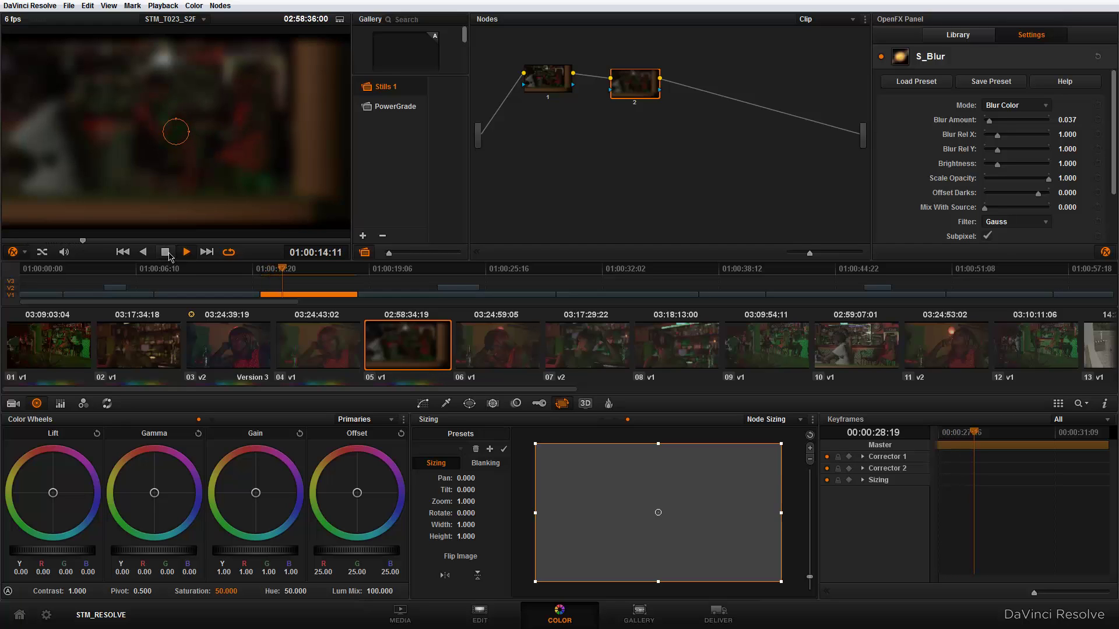
left_click(168, 255)
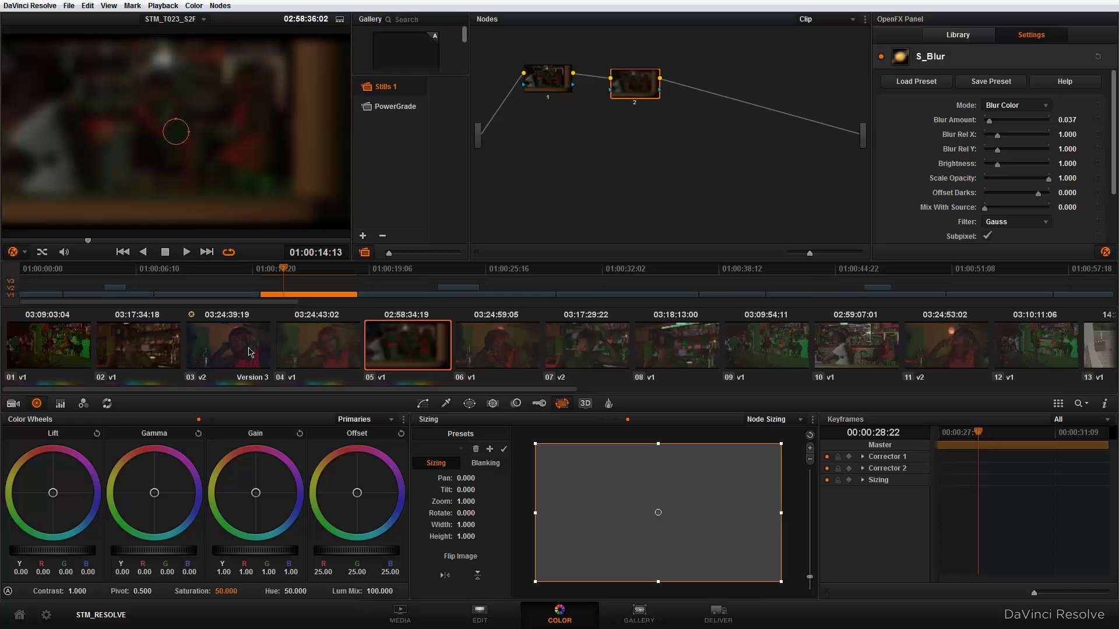